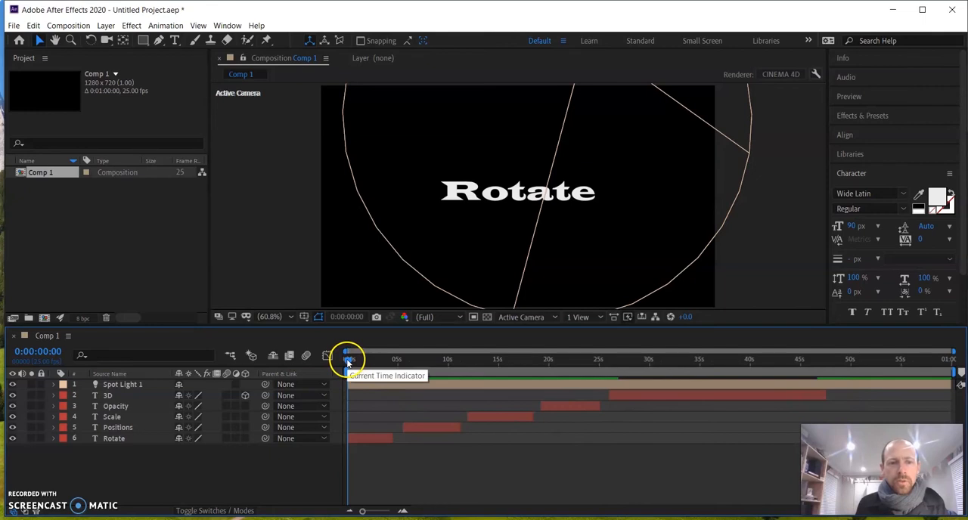
# Preview the composition from the start with Spot Light 1 hidden, and turn the light back on during the 3D text
pyautogui.moveTo(324, 325); pyautogui.dragTo(324, 344)
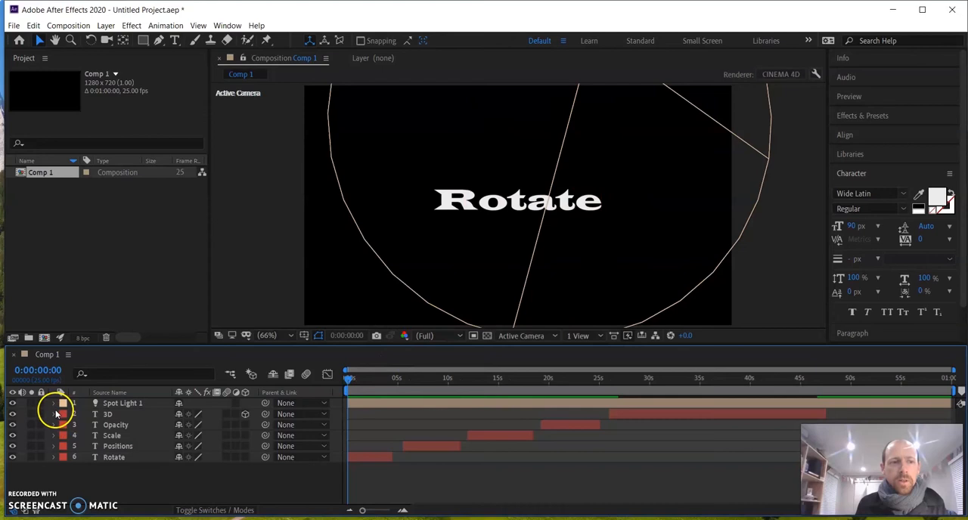
pyautogui.click(13, 404)
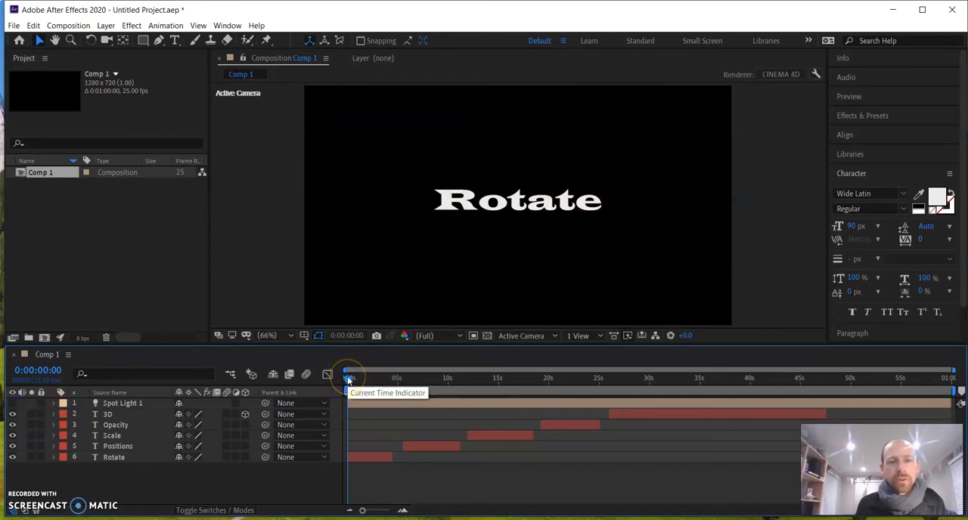
pyautogui.press('space')
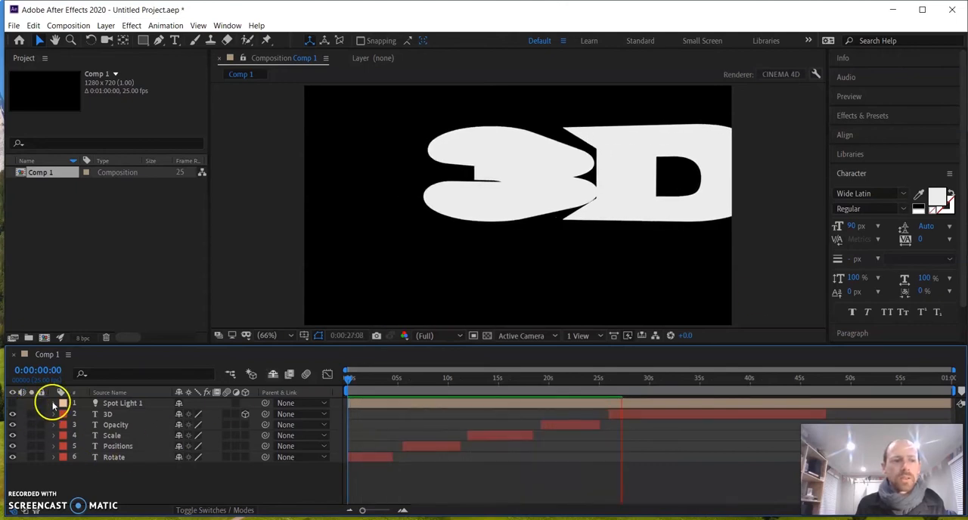
pyautogui.click(12, 404)
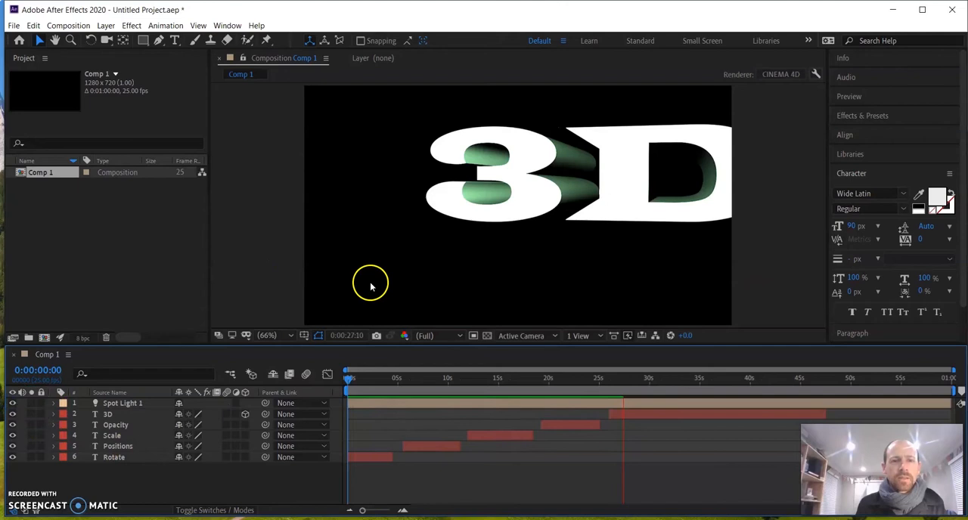
# Play the 3D text section from 0:00:25:20 and view it in the enlarged composition view, ending at 0:00:27:00
pyautogui.click(625, 378)
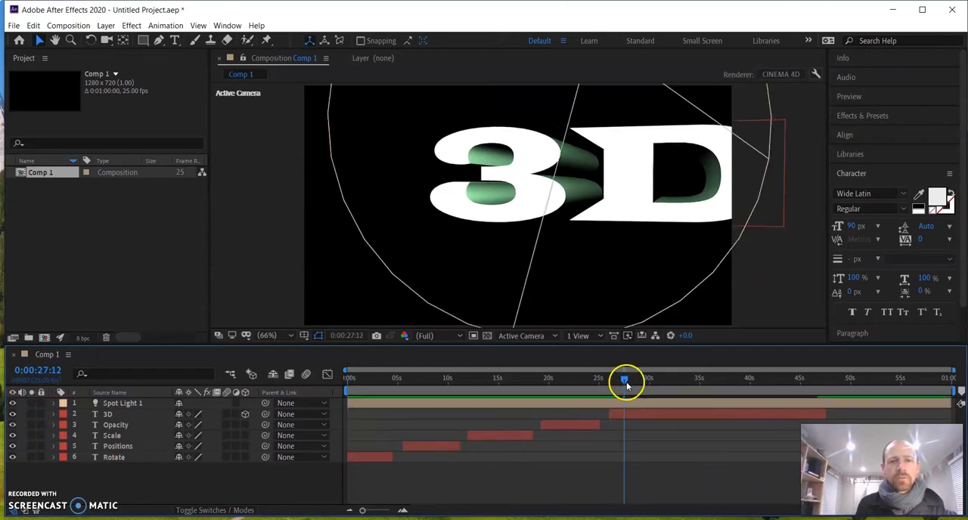
pyautogui.moveTo(625, 384); pyautogui.dragTo(610, 390)
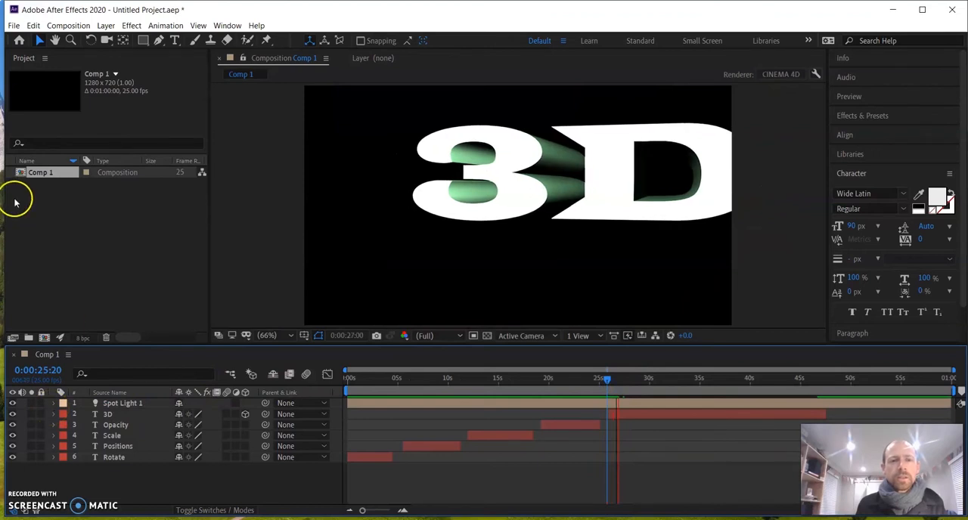
pyautogui.press('`')
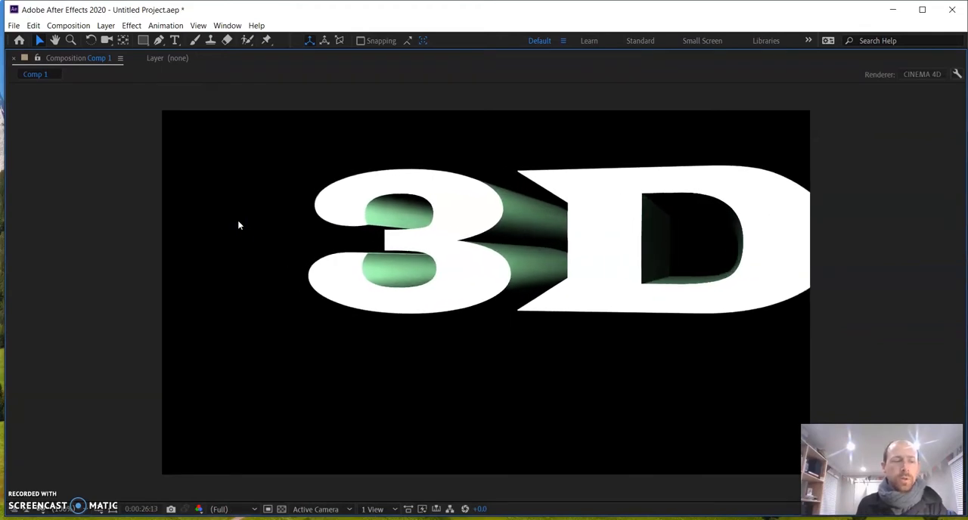
pyautogui.press('`')
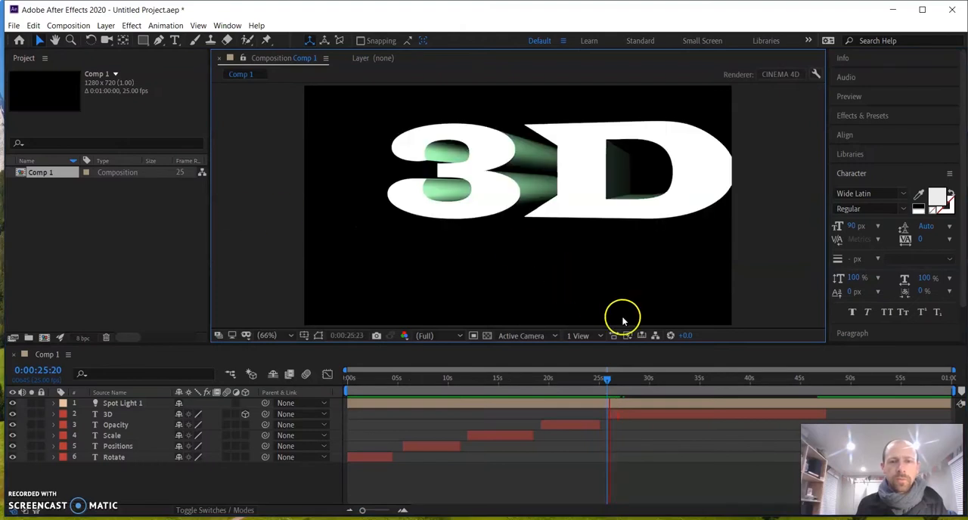
pyautogui.moveTo(613, 384)
pyautogui.mouseDown()
pyautogui.moveTo(691, 380)
pyautogui.moveTo(821, 325)
pyautogui.moveTo(687, 357)
pyautogui.moveTo(620, 386)
pyautogui.mouseUp()
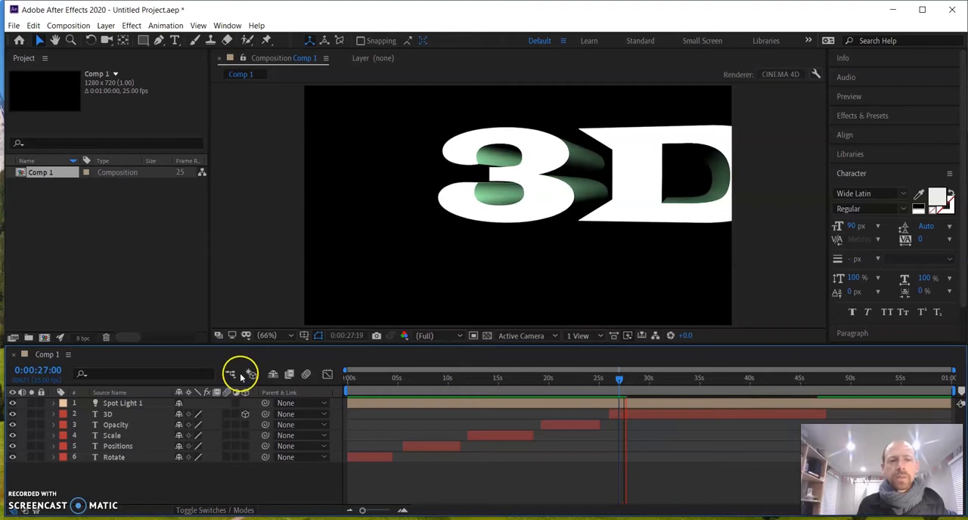
# Examine the Transform keyframes of the 3D layer along a magnified timeline from about 28 to 48 seconds
pyautogui.click(56, 415)
pyautogui.scroll(-1, 58, 415)
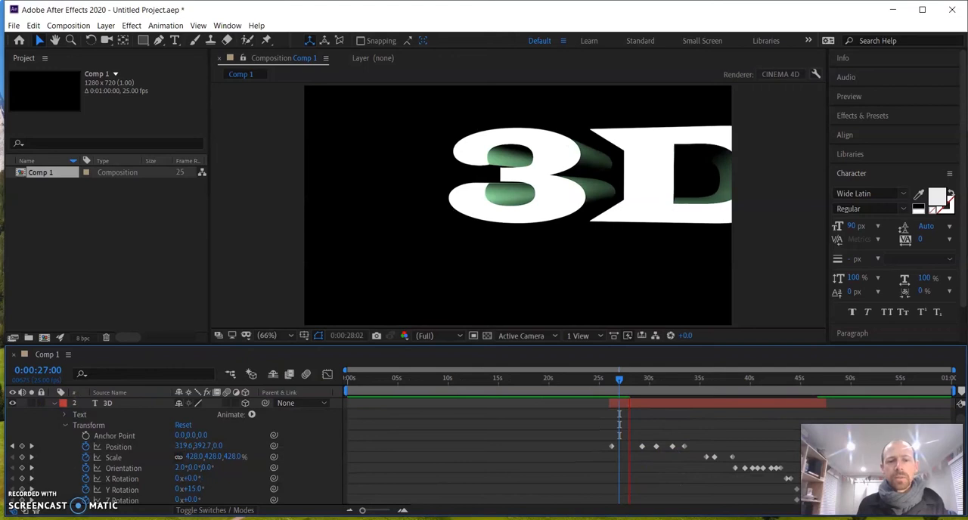
pyautogui.moveTo(363, 511); pyautogui.dragTo(377, 512)
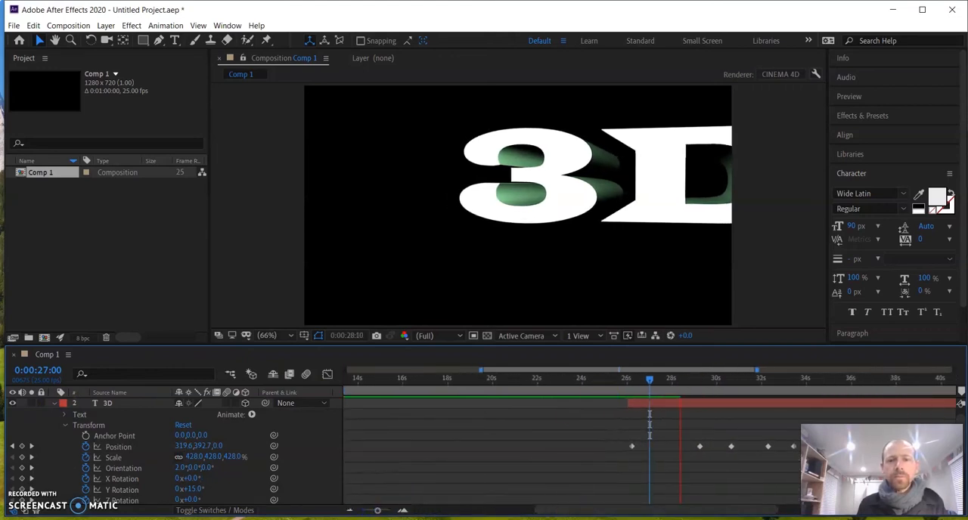
pyautogui.moveTo(581, 513); pyautogui.dragTo(703, 512)
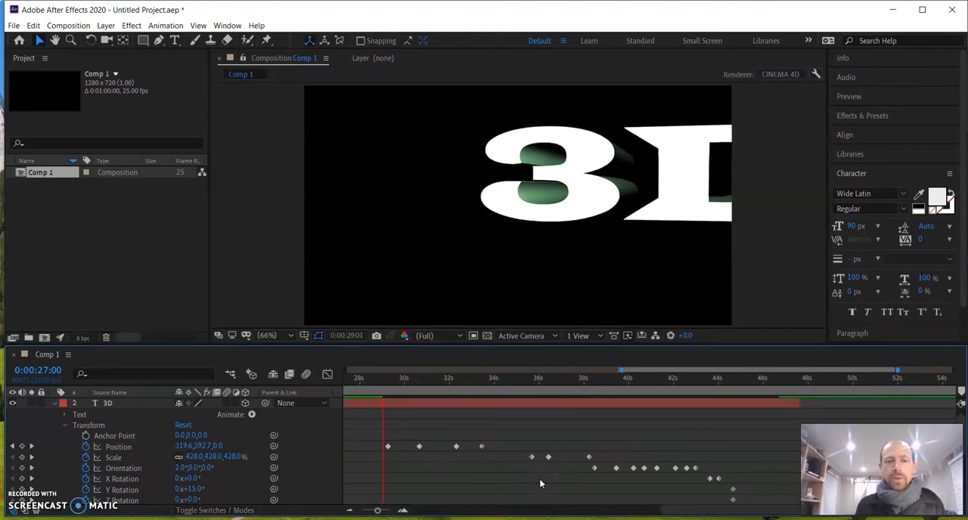
# Inspect the 3D layer's Geometry Options, including bevel and extrusion depth, and reopen its Transform properties
pyautogui.click(71, 428)
pyautogui.click(53, 407)
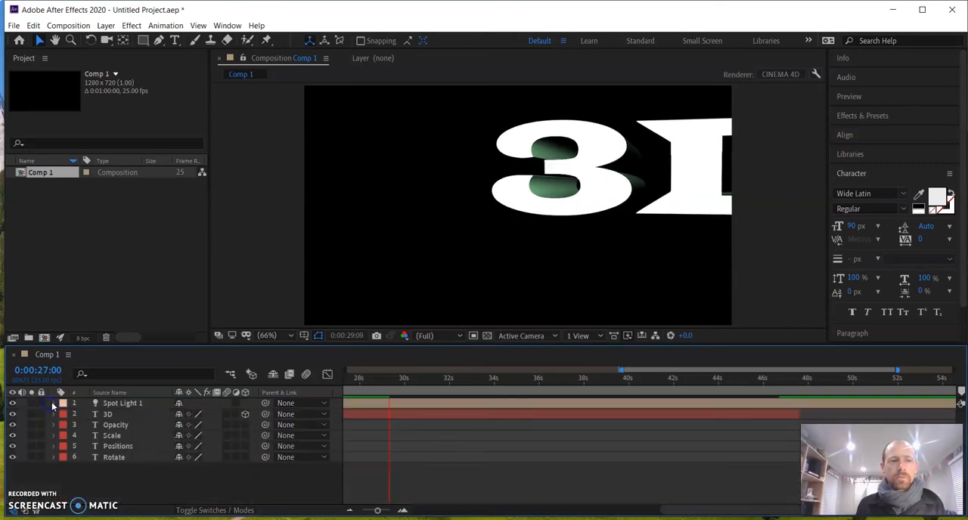
pyautogui.click(53, 417)
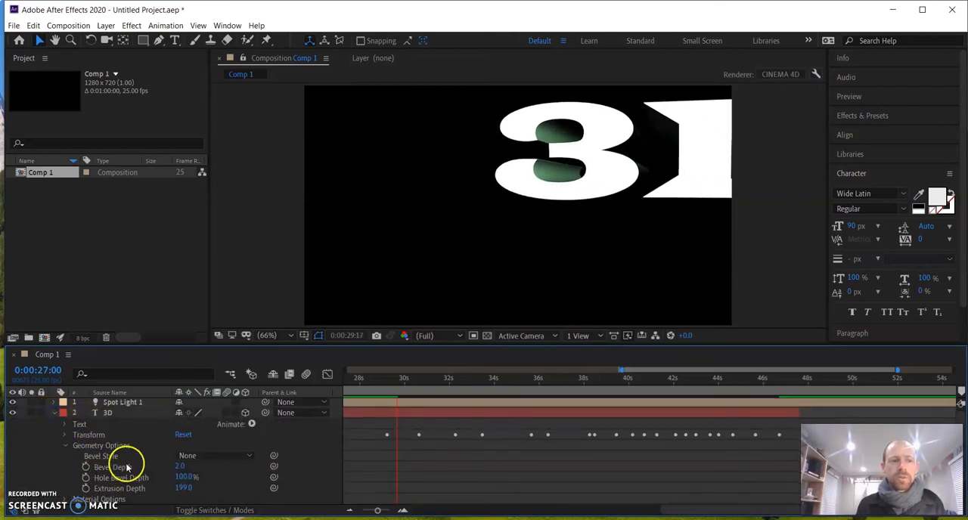
pyautogui.scroll(-1, 151, 484)
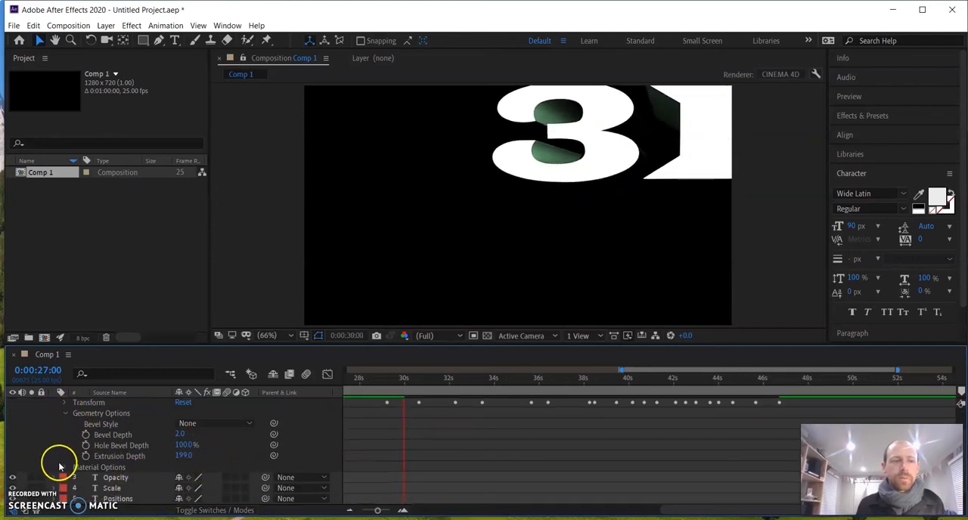
pyautogui.click(65, 413)
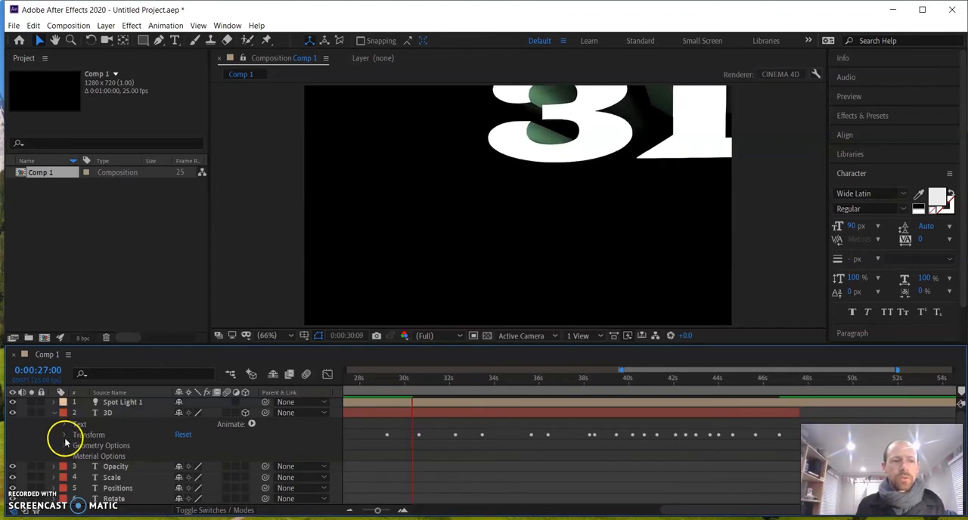
pyautogui.click(64, 436)
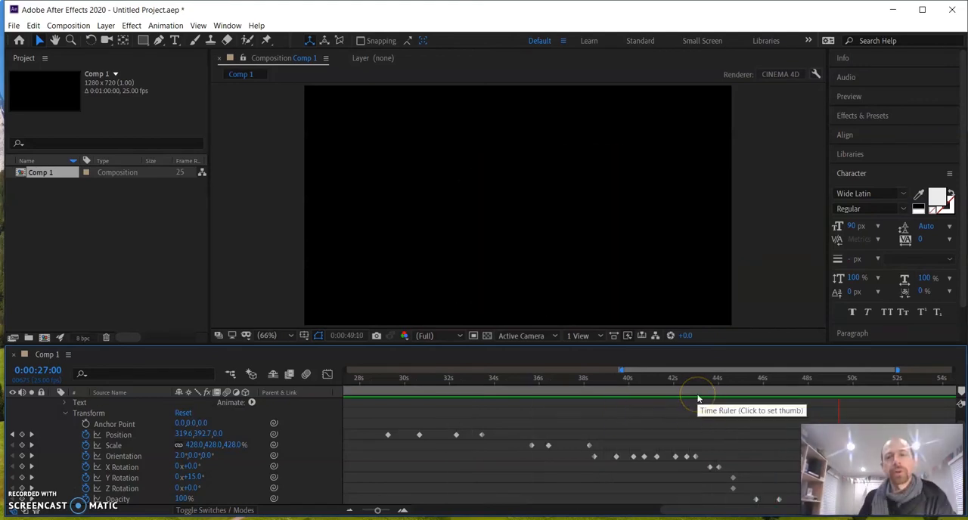
# Play the Rotate text animation from 0:00:01:11 in the enlarged composition view
pyautogui.click(880, 381)
pyautogui.moveTo(753, 393); pyautogui.dragTo(380, 421)
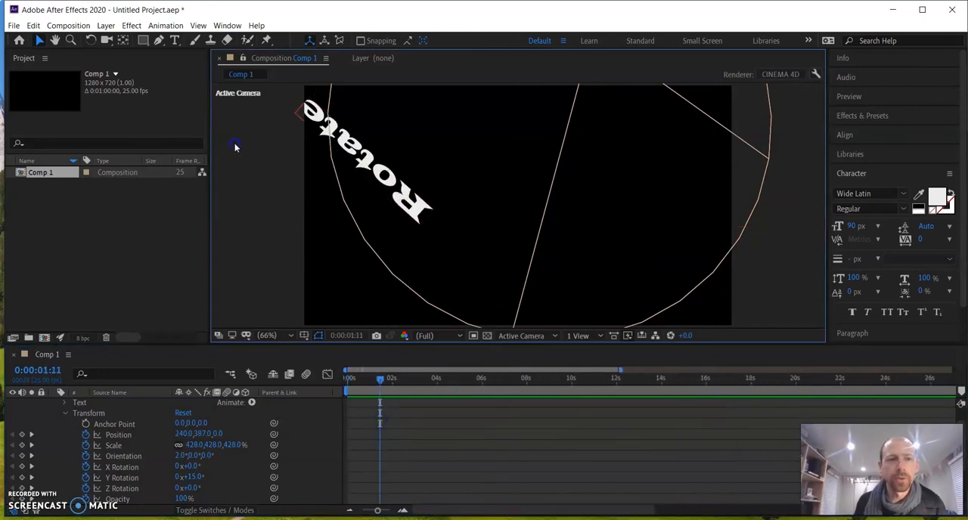
pyautogui.press('`')
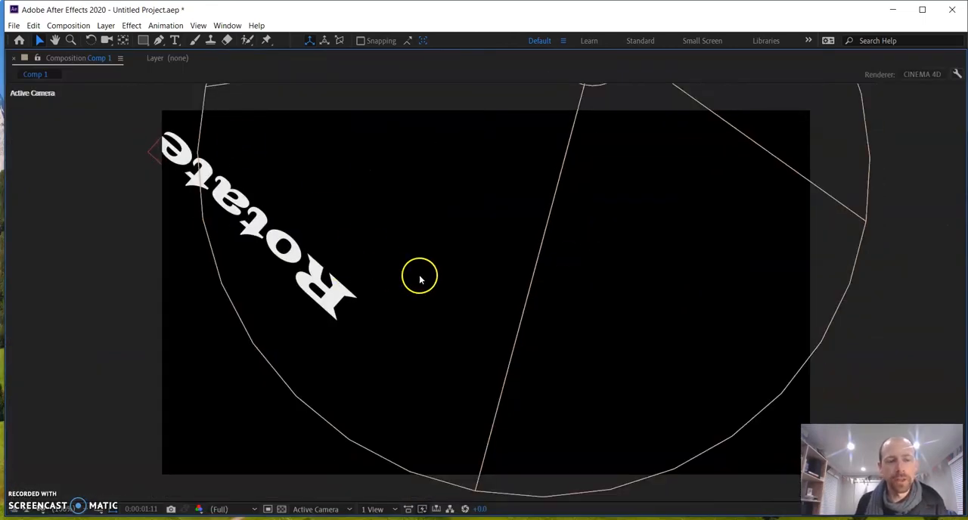
pyautogui.press('space')
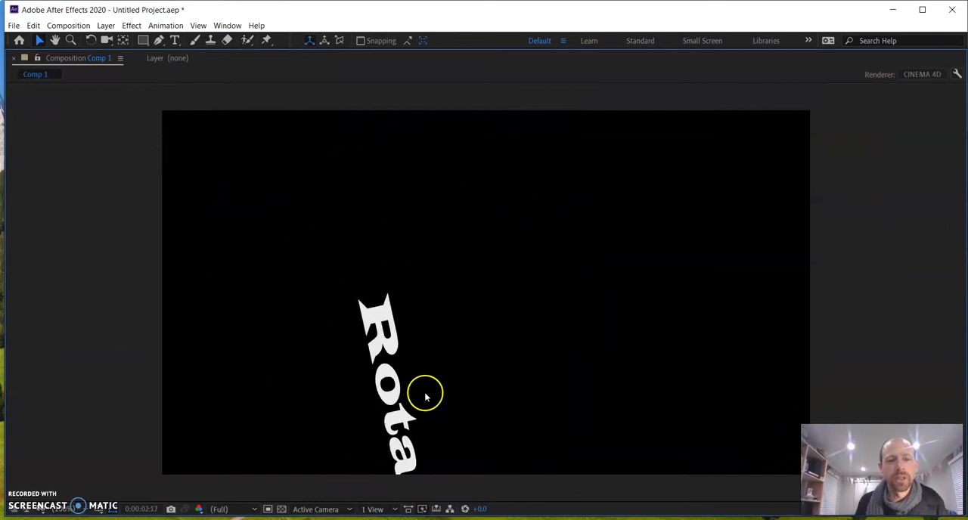
pyautogui.press('`')
# Play the Scale, Opacity and 3D text animations from 0:00:15:18 in the enlarged composition view, stopping at 0:00:47:12
pyautogui.click(507, 380)
pyautogui.moveTo(508, 382); pyautogui.dragTo(701, 386)
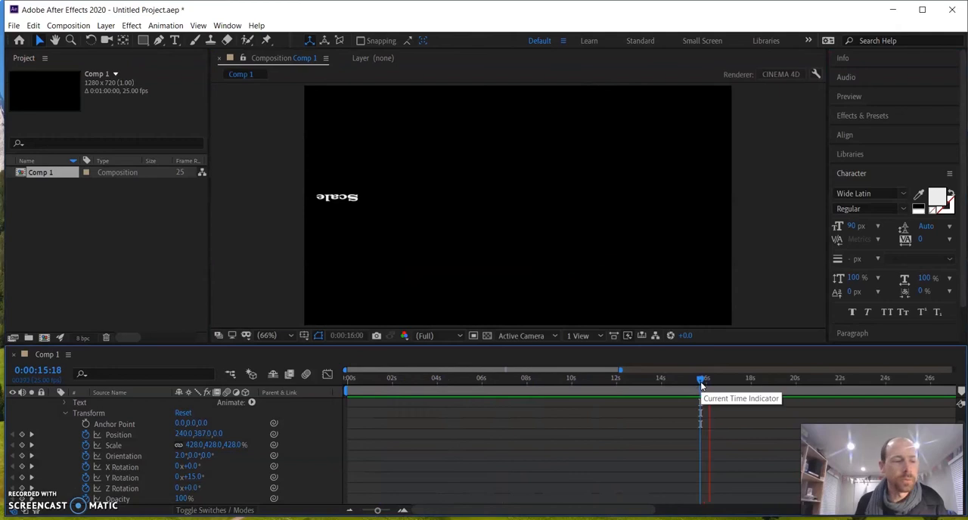
pyautogui.press('`')
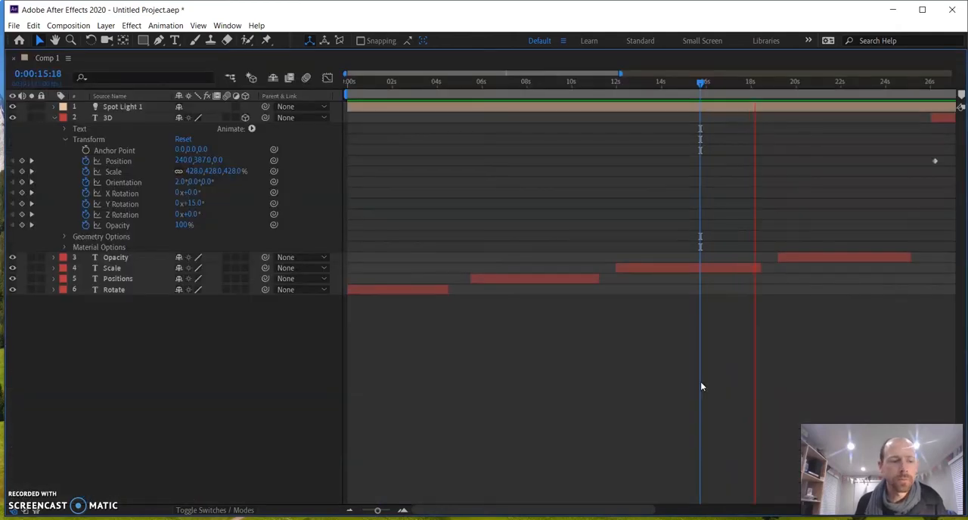
pyautogui.press('`')
pyautogui.click(564, 260)
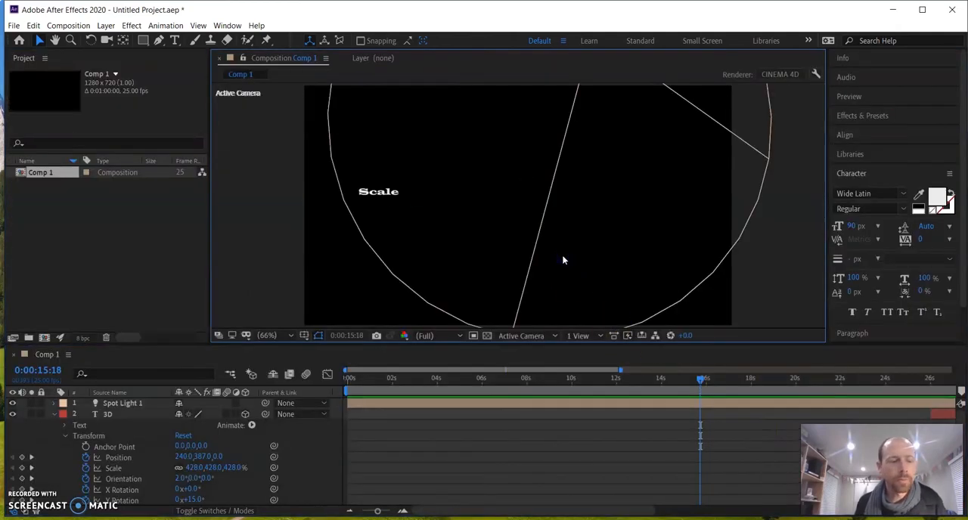
pyautogui.press('`')
pyautogui.press('space')
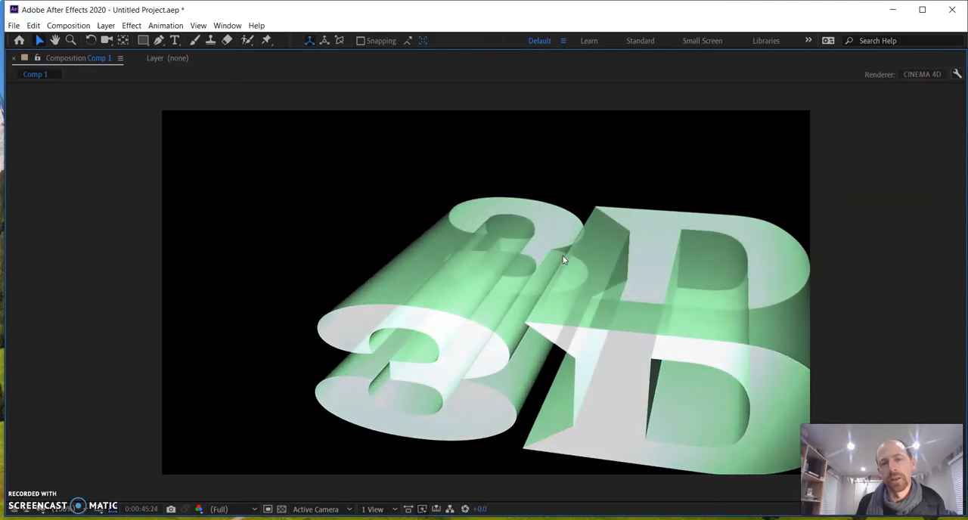
pyautogui.press('space')
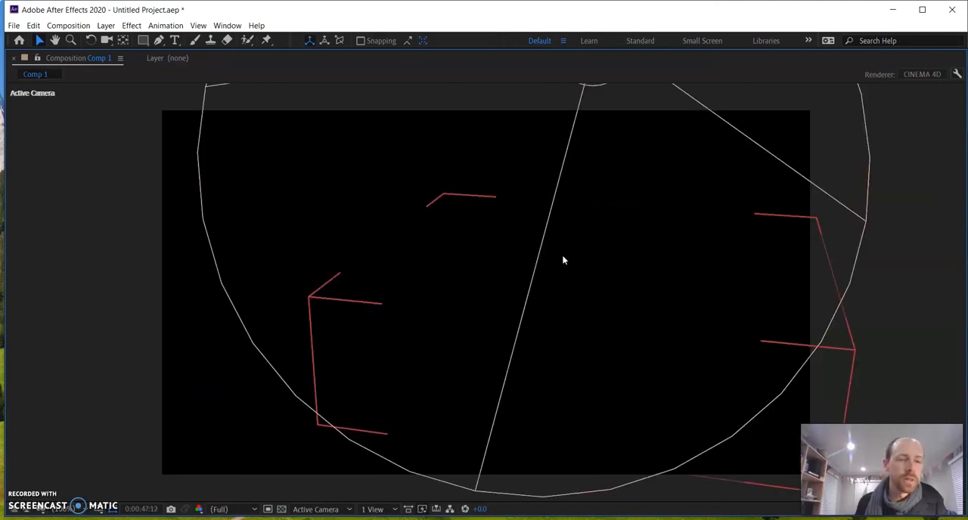
# Start a new empty project, discarding the unsaved changes to the open untitled project
pyautogui.press('`')
pyautogui.click(13, 25)
pyautogui.moveTo(26, 34)
pyautogui.click(254, 37)
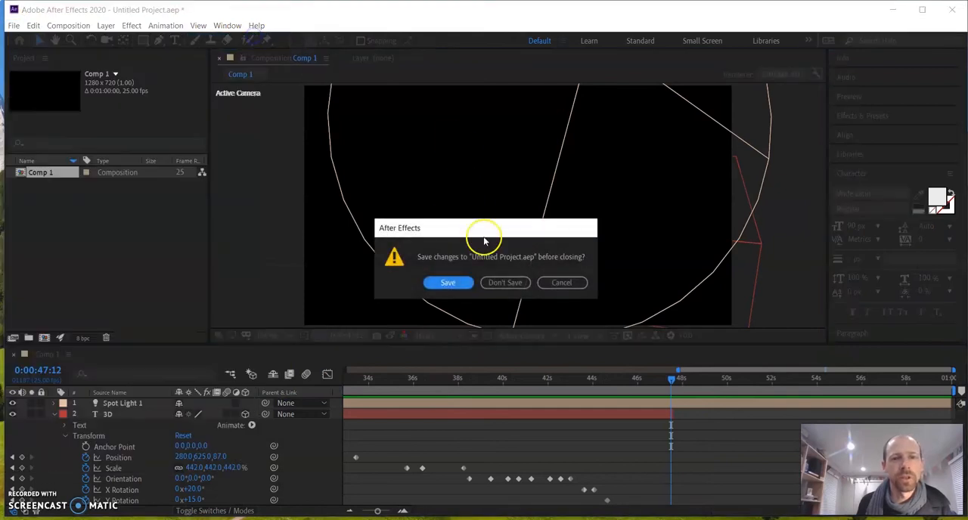
pyautogui.click(519, 285)
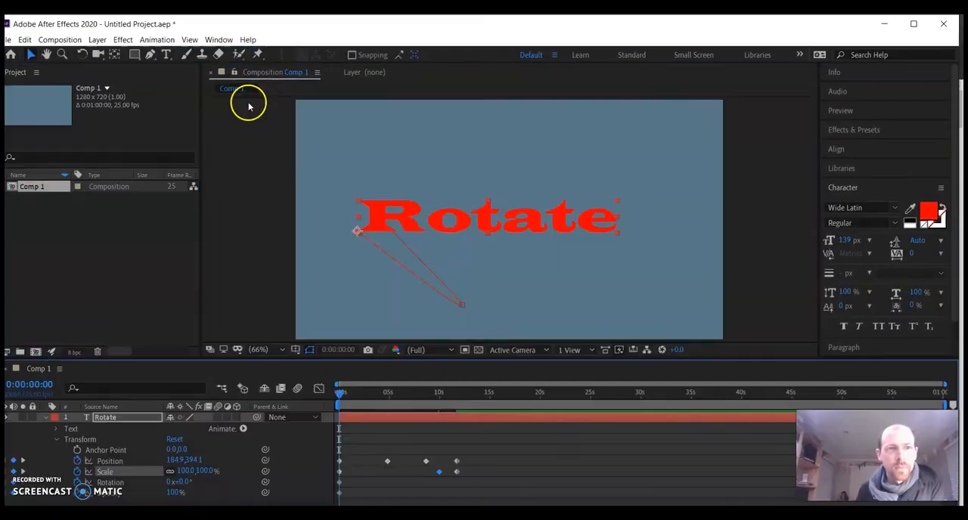
pyautogui.click(7, 40)
pyautogui.moveTo(16, 52)
pyautogui.click(208, 53)
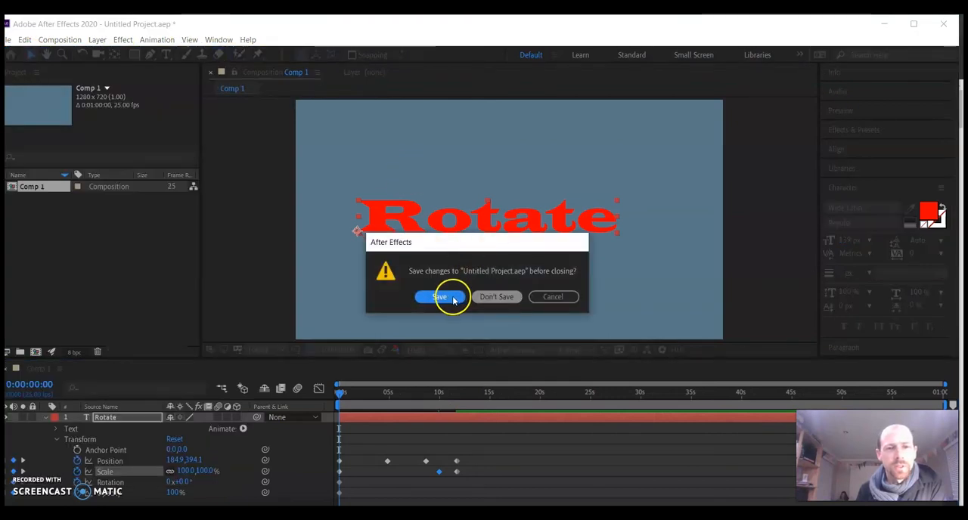
pyautogui.click(496, 297)
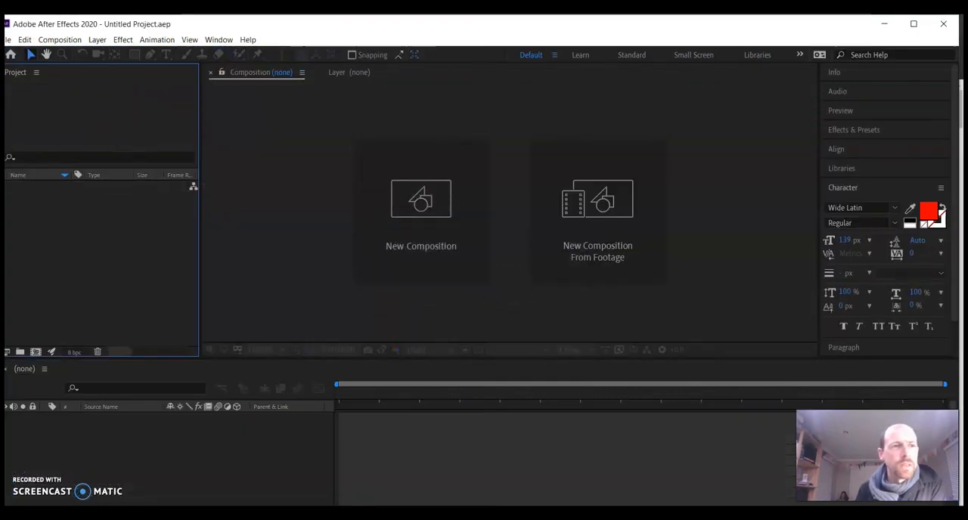
pyautogui.moveTo(17, 28); pyautogui.dragTo(25, 26)
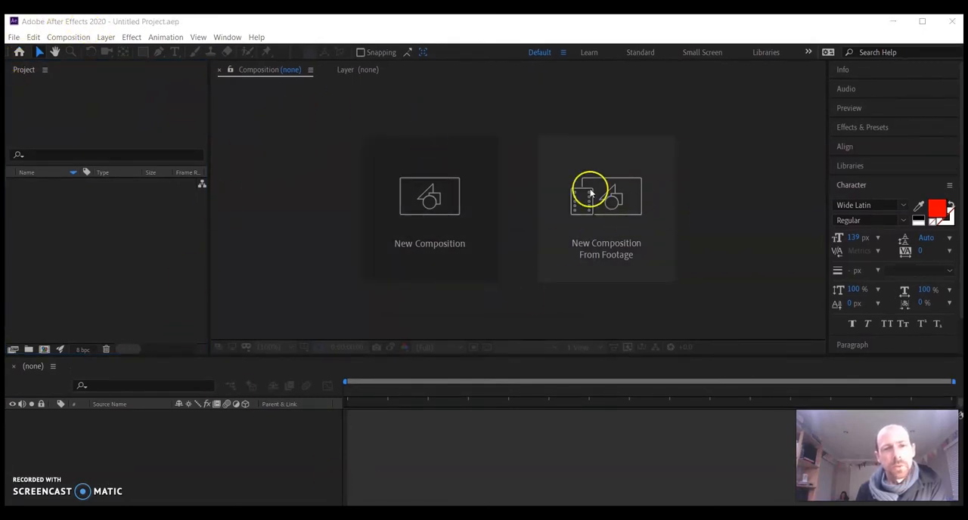
# Create a 1280 x 720 composition at 25 fps lasting 0:01:00:00, with a white background and the CINEMA 4D renderer
pyautogui.click(456, 215)
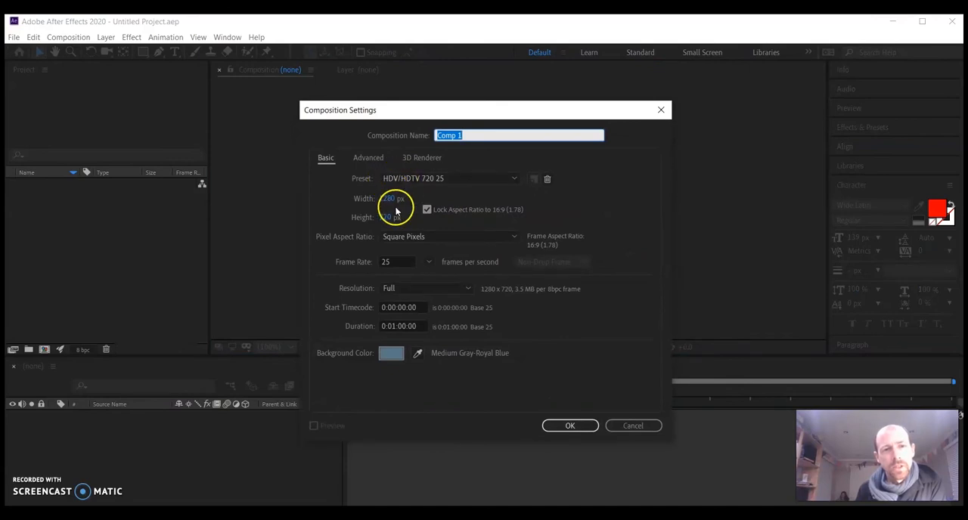
pyautogui.click(399, 261)
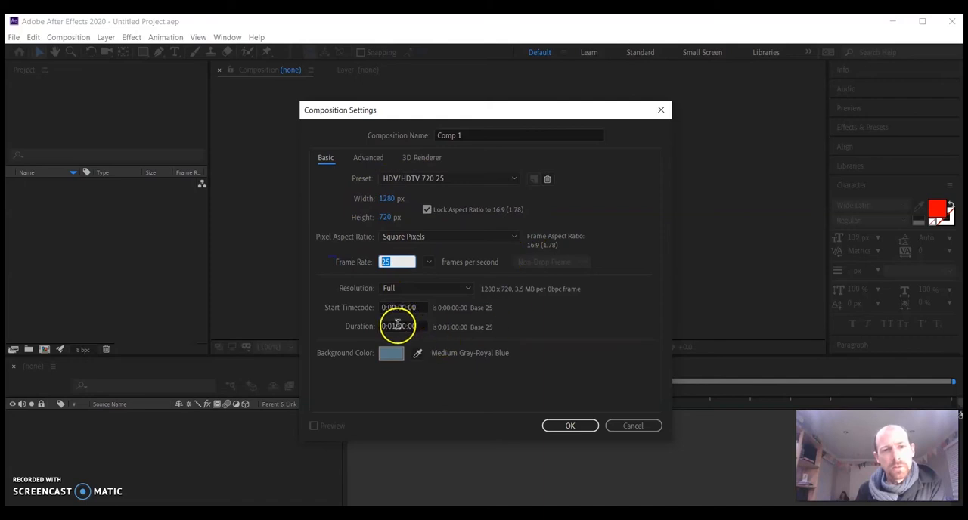
pyautogui.click(398, 326)
pyautogui.click(393, 353)
pyautogui.moveTo(407, 314)
pyautogui.mouseDown()
pyautogui.moveTo(471, 202)
pyautogui.moveTo(317, 385)
pyautogui.mouseUp()
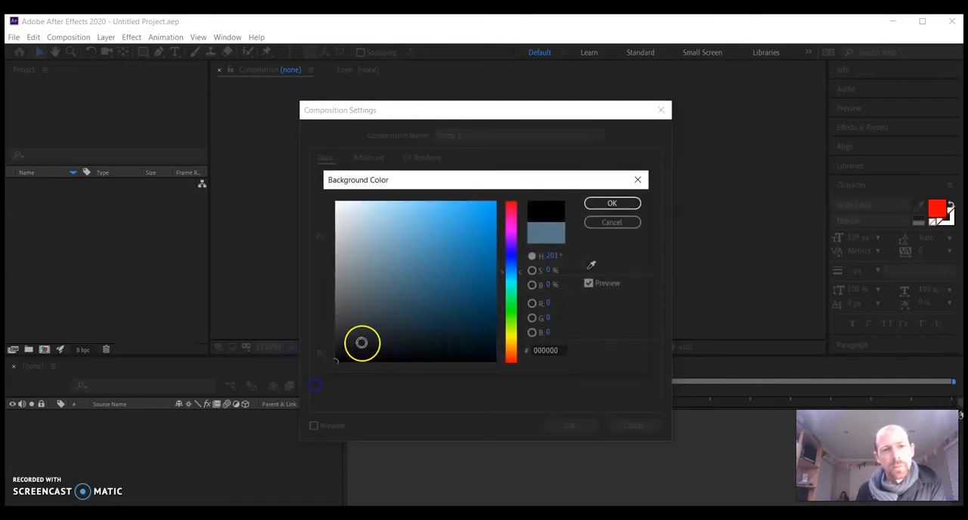
pyautogui.moveTo(362, 343); pyautogui.dragTo(296, 196)
pyautogui.click(612, 203)
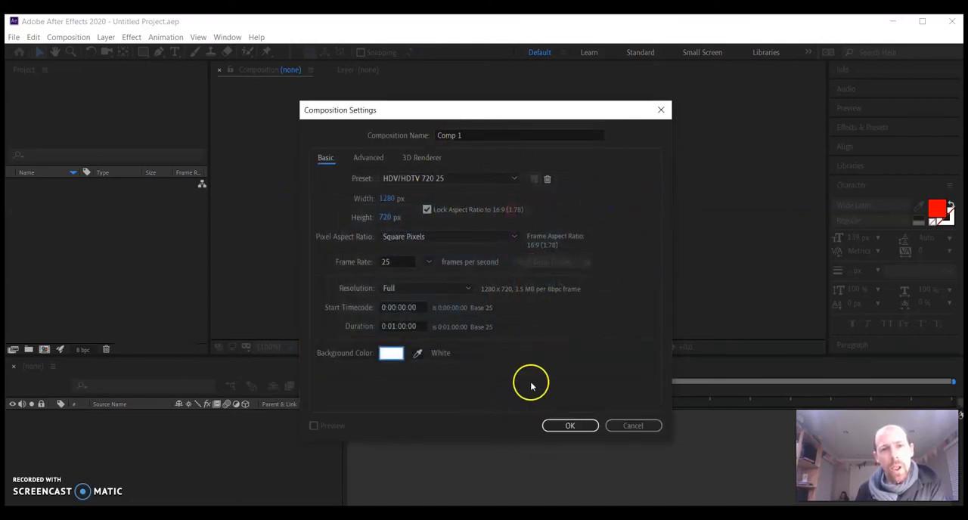
pyautogui.click(421, 159)
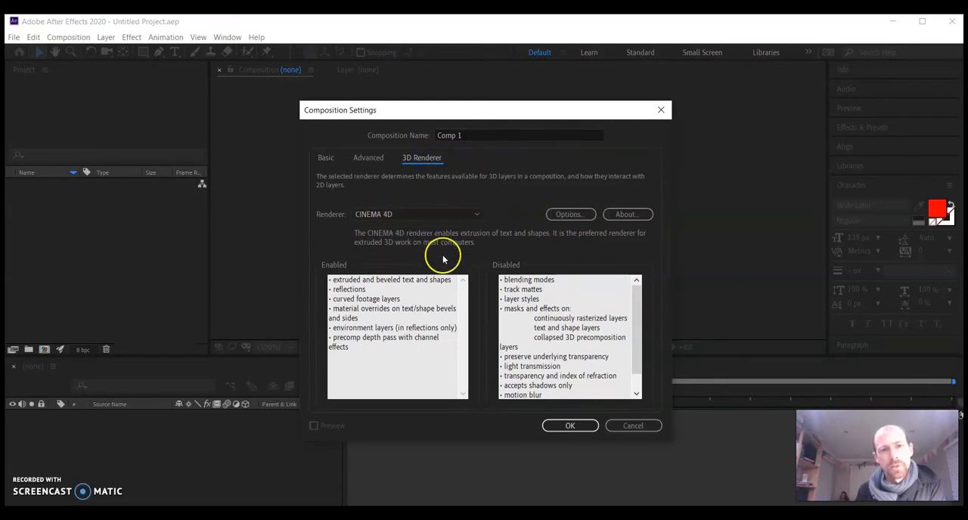
pyautogui.click(569, 426)
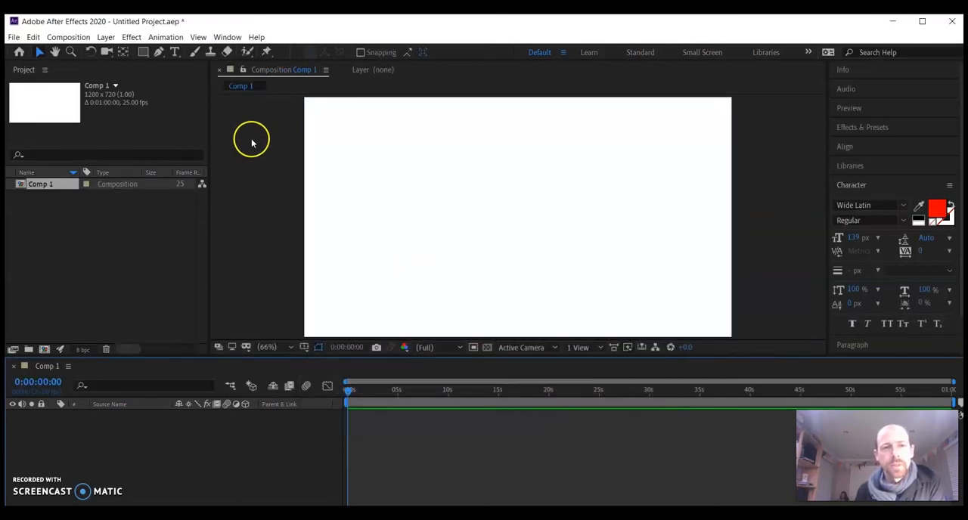
# Add a text layer reading "Rotate" near the middle of the composition
pyautogui.click(176, 52)
pyautogui.click(376, 220)
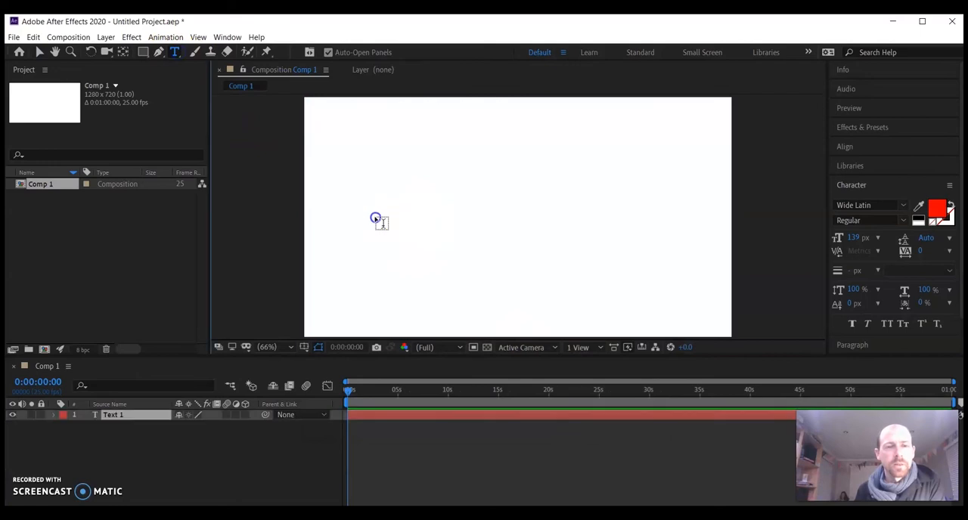
pyautogui.write('Rotate')
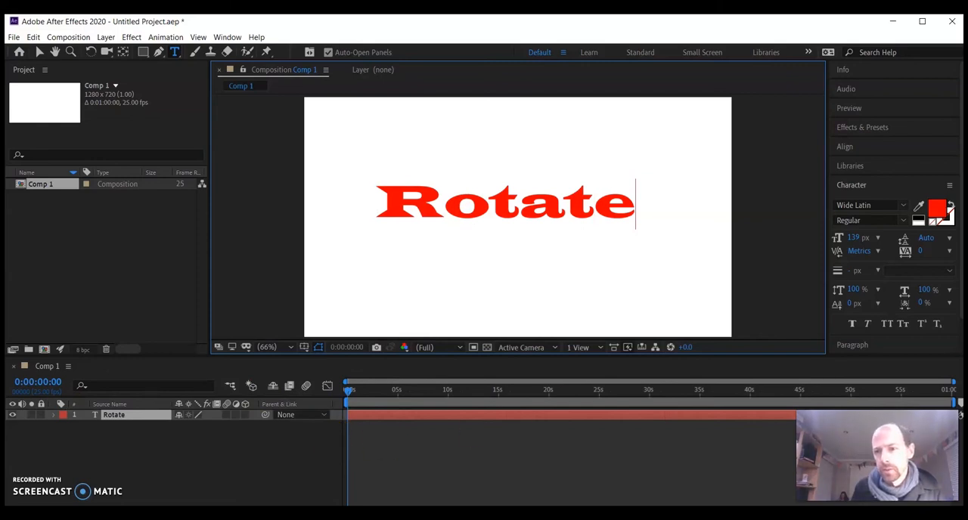
# Enlarge the timeline area and trim the end of the Rotate layer to about 5 seconds
pyautogui.click(620, 367)
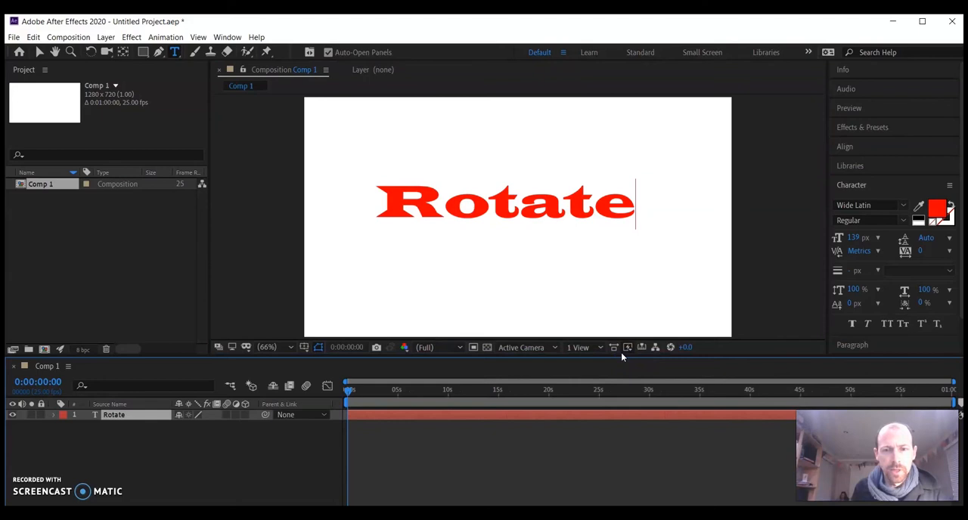
pyautogui.moveTo(621, 355); pyautogui.dragTo(614, 311)
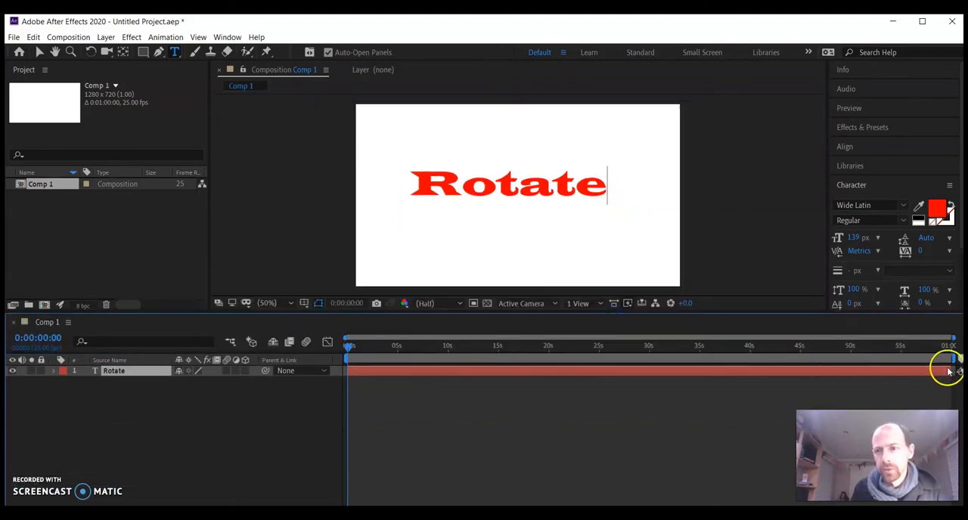
pyautogui.moveTo(950, 370); pyautogui.dragTo(401, 375)
# Add an "Opacity" text layer and trim it to run from 0:00:06:20 to about 11 seconds
pyautogui.click(416, 345)
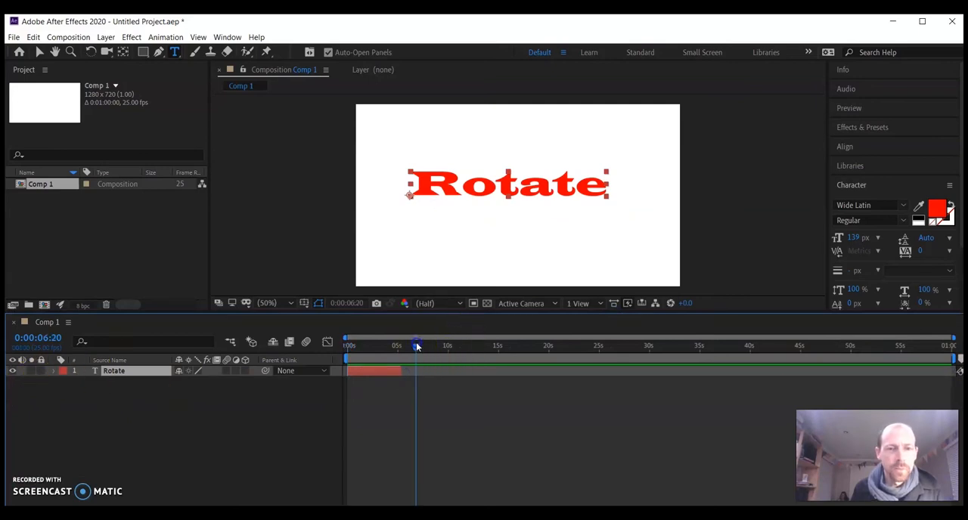
pyautogui.click(174, 51)
pyautogui.click(376, 171)
pyautogui.write('Opacity')
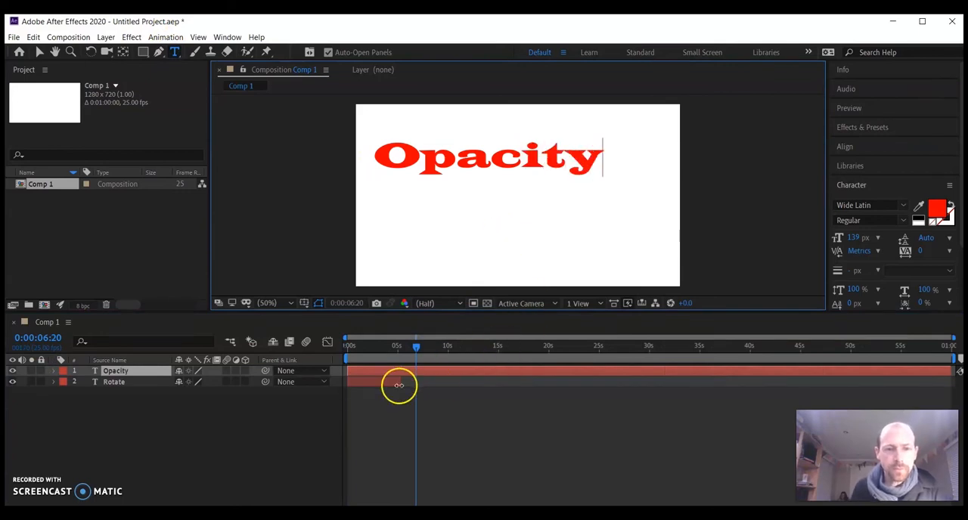
pyautogui.moveTo(352, 375); pyautogui.dragTo(419, 371)
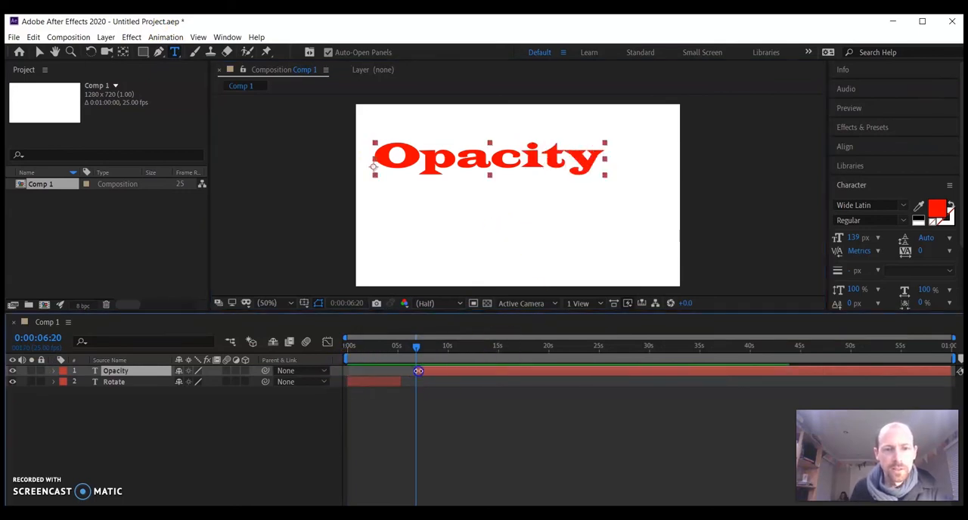
pyautogui.moveTo(948, 371); pyautogui.dragTo(500, 382)
# Add a "Scale" text layer and trim it to run from 0:00:11:21 to about 16 seconds
pyautogui.moveTo(418, 347); pyautogui.dragTo(467, 346)
pyautogui.click(396, 181)
pyautogui.write('Scale')
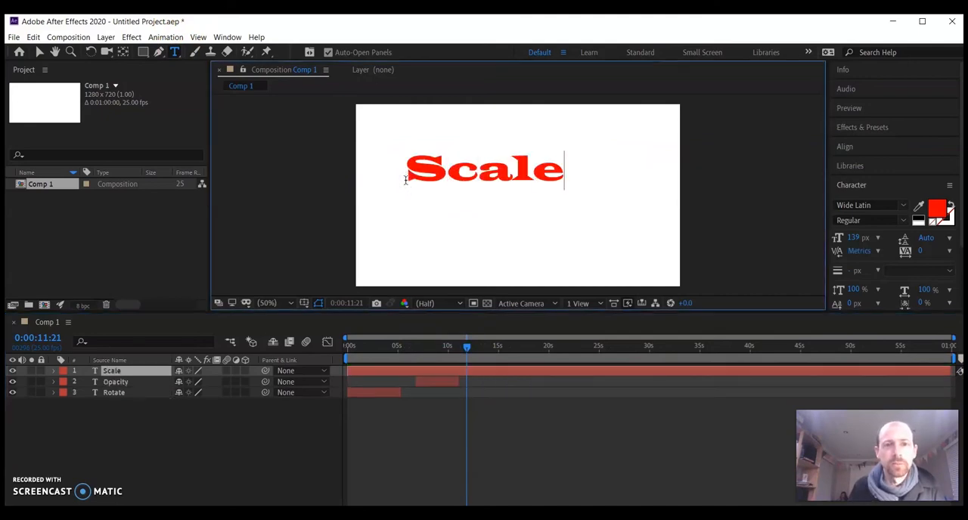
pyautogui.moveTo(350, 370); pyautogui.dragTo(939, 382)
pyautogui.moveTo(872, 372); pyautogui.dragTo(521, 339)
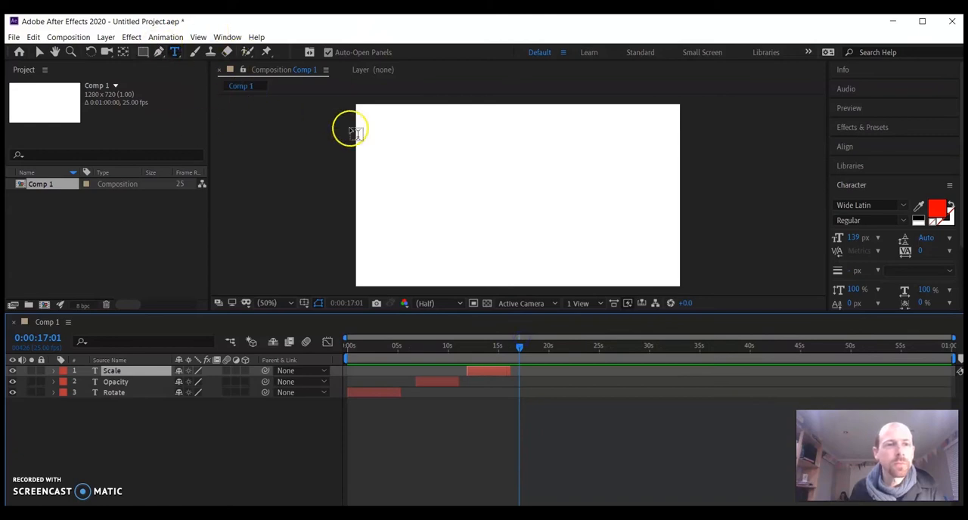
# Add a "Position" text layer and trim it to run from 0:00:17:01 to about 20 seconds
pyautogui.click(418, 191)
pyautogui.click(54, 372)
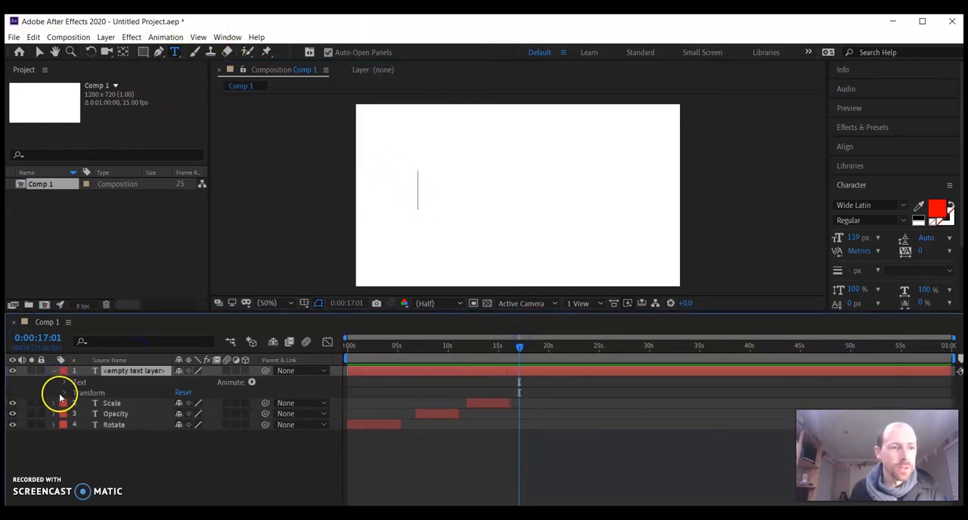
pyautogui.click(65, 394)
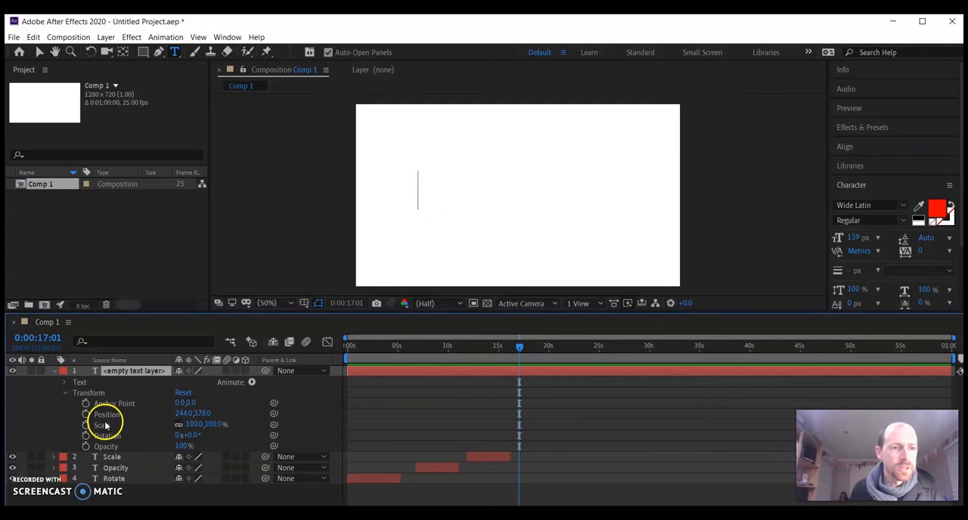
pyautogui.write('Po')
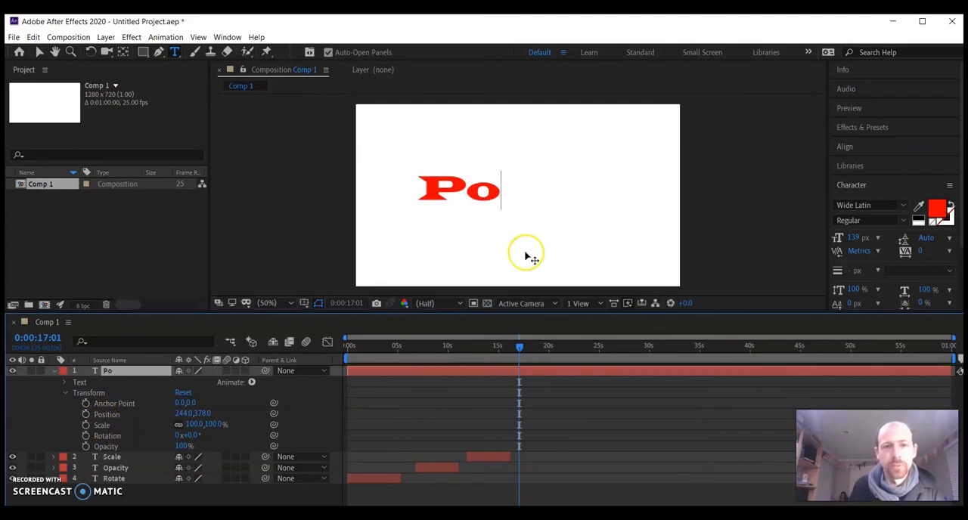
pyautogui.write('sition')
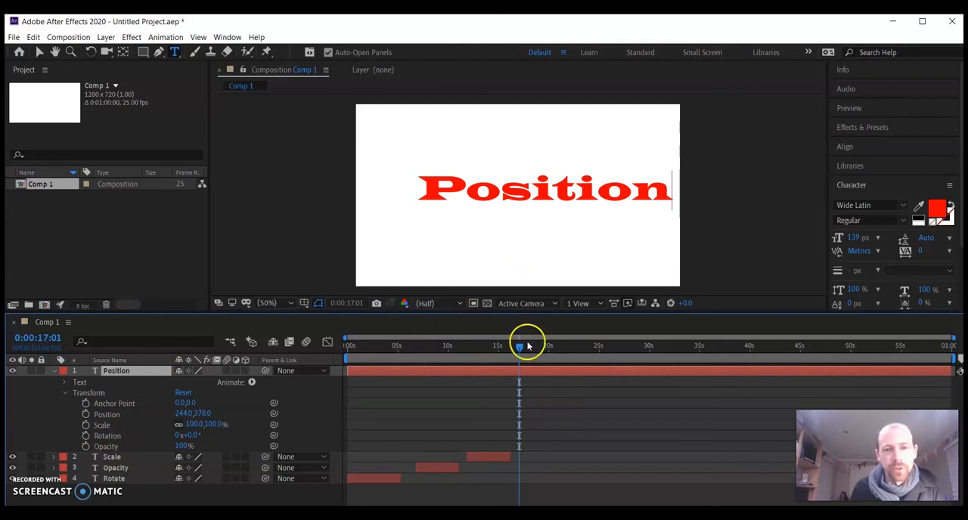
pyautogui.moveTo(348, 371); pyautogui.dragTo(520, 370)
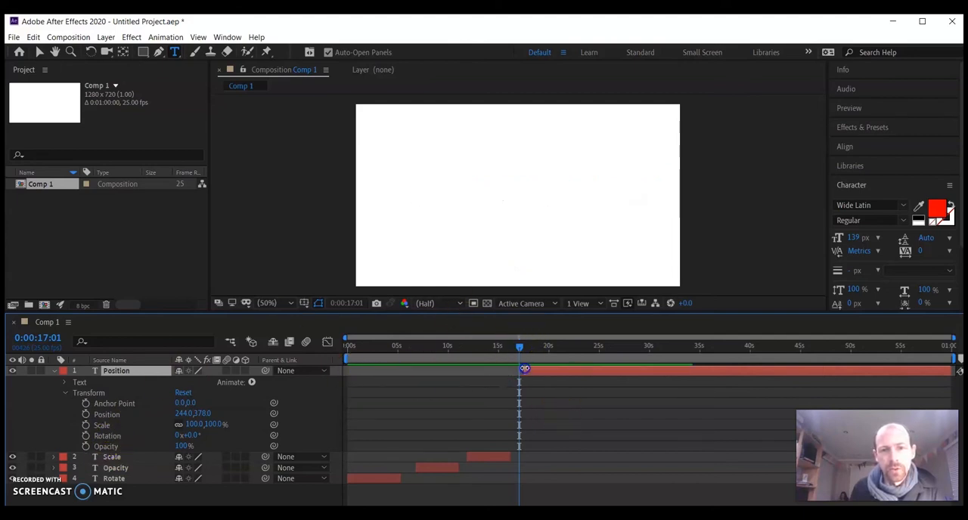
pyautogui.moveTo(949, 371); pyautogui.dragTo(543, 375)
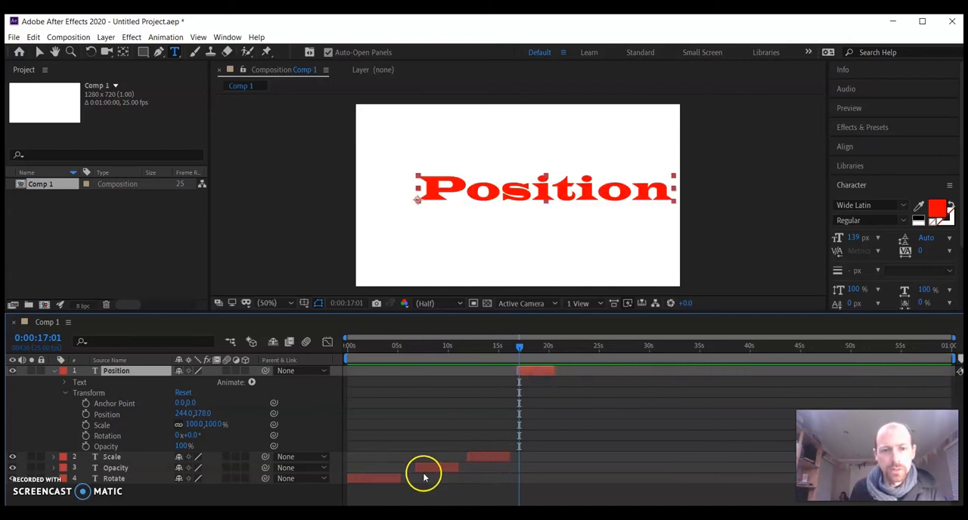
# Keyframe the Rotate layer's rotation at 0° at 0:00:00:00 and 0:00:00:19, 33° at 0:00:01:03 and -35° at 0:00:01:19
pyautogui.press('Home')
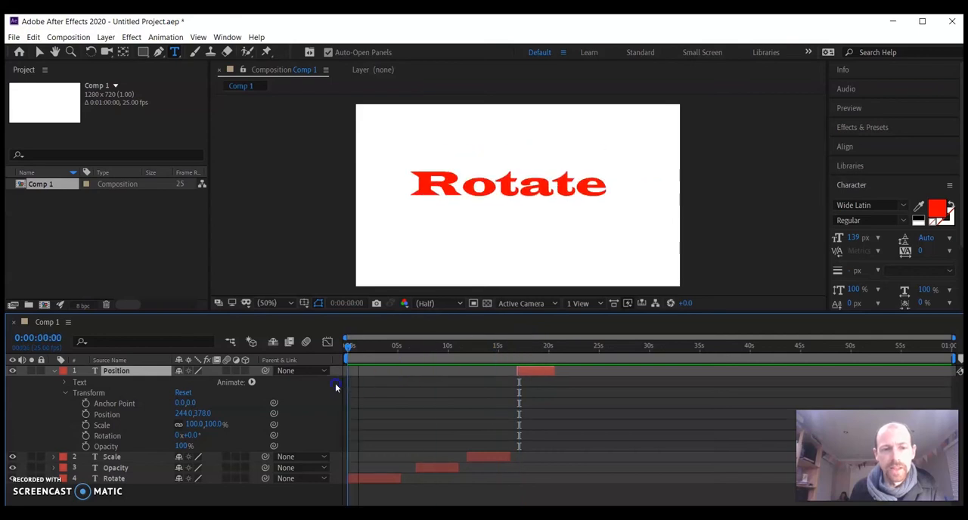
pyautogui.click(53, 371)
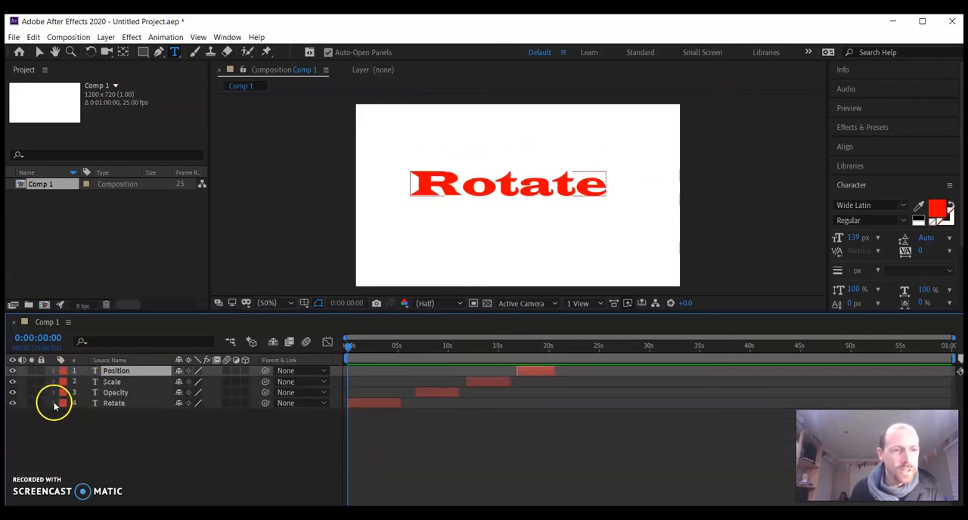
pyautogui.click(65, 427)
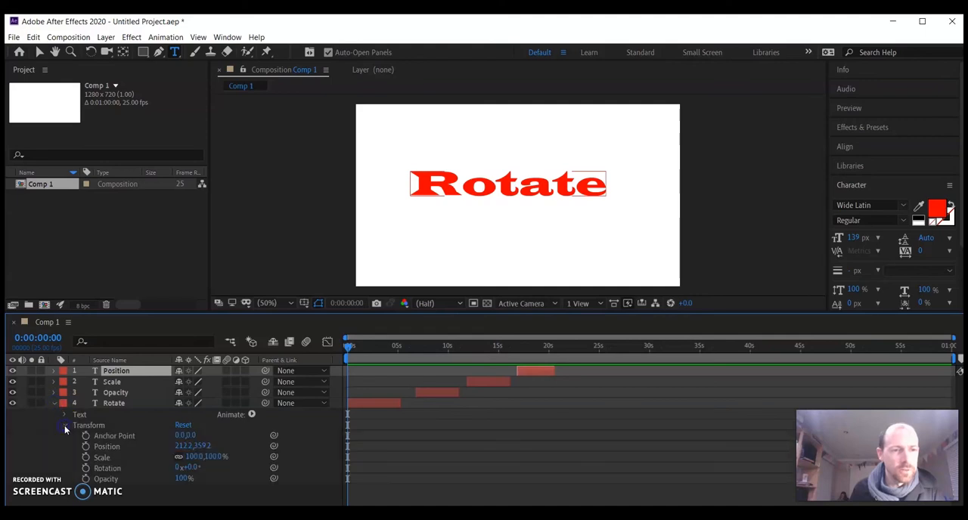
pyautogui.click(86, 469)
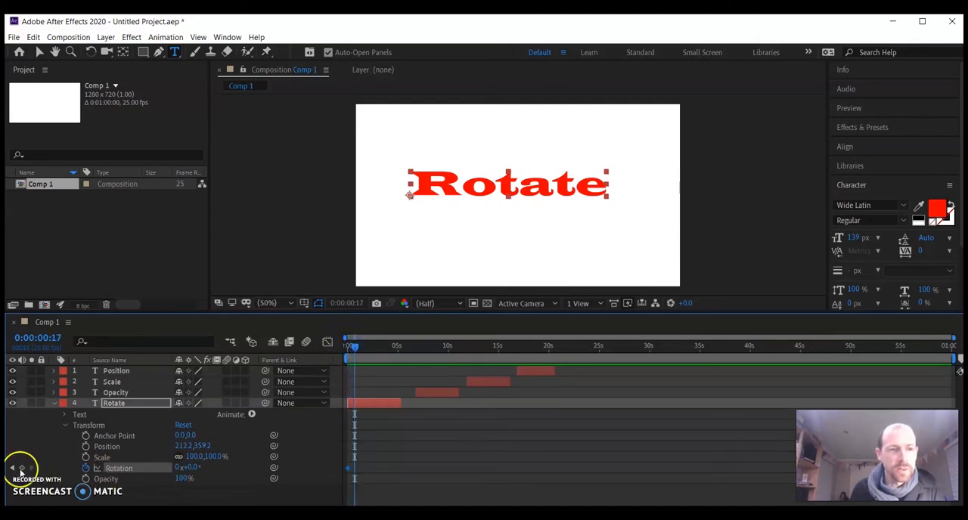
pyautogui.click(361, 347)
pyautogui.click(194, 468)
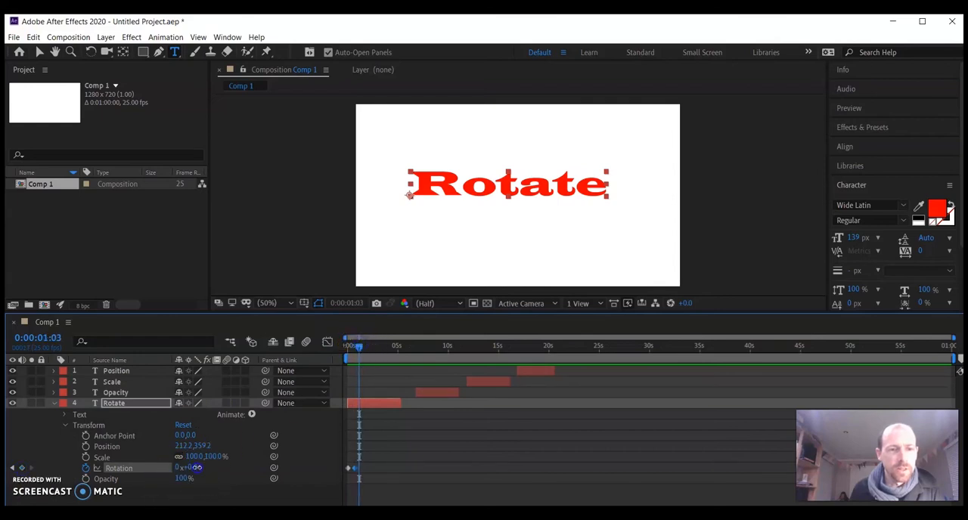
pyautogui.moveTo(197, 469); pyautogui.dragTo(215, 467)
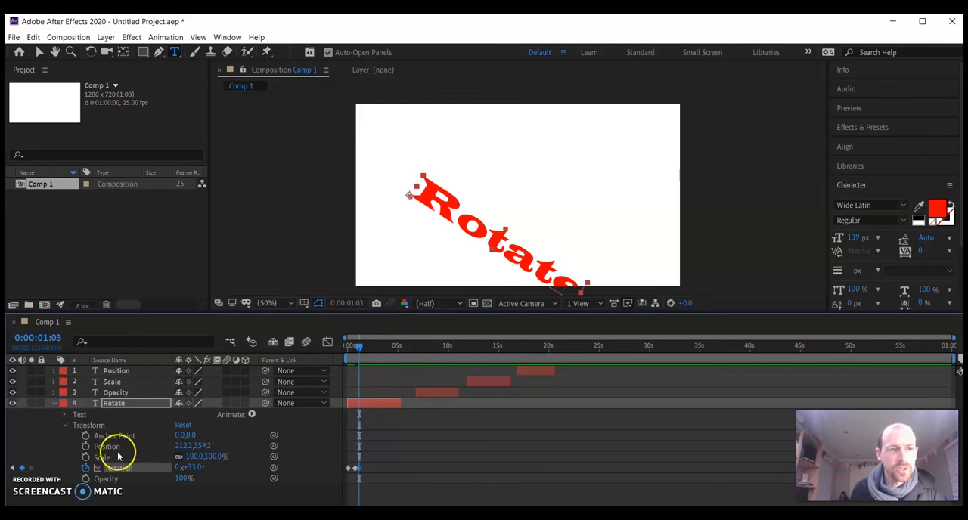
pyautogui.click(365, 347)
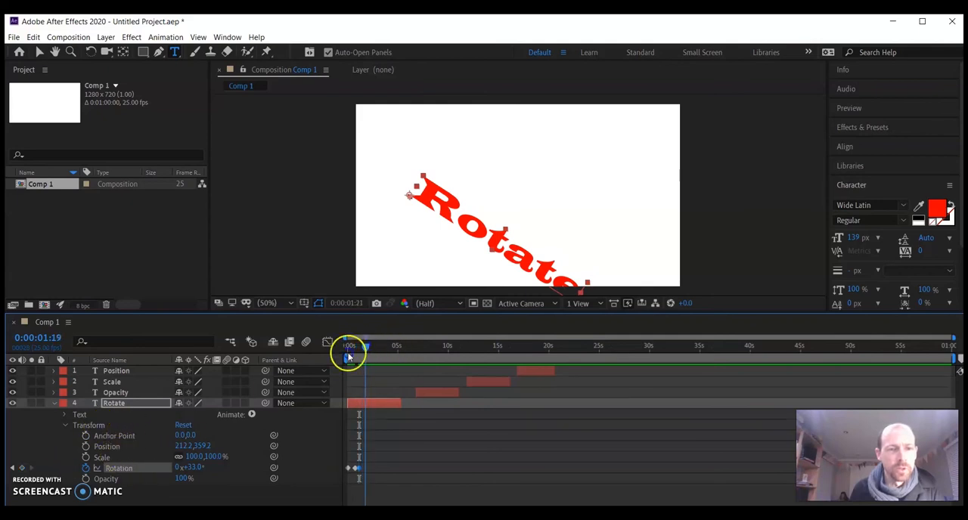
pyautogui.moveTo(201, 470); pyautogui.dragTo(151, 468)
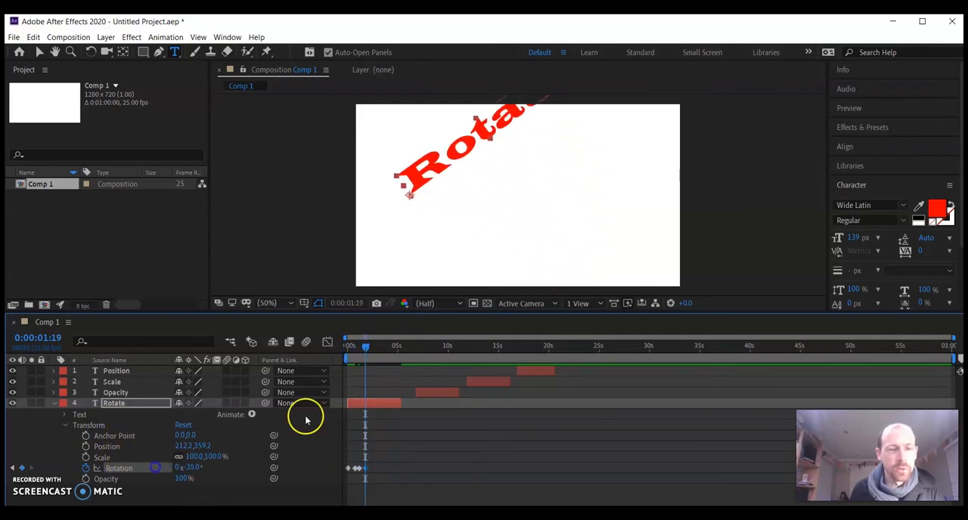
# Try a 6x+325° rotation keyframe at 0:00:02:18 on the Rotate layer, preview it from the start, and remove it
pyautogui.moveTo(365, 347); pyautogui.dragTo(375, 347)
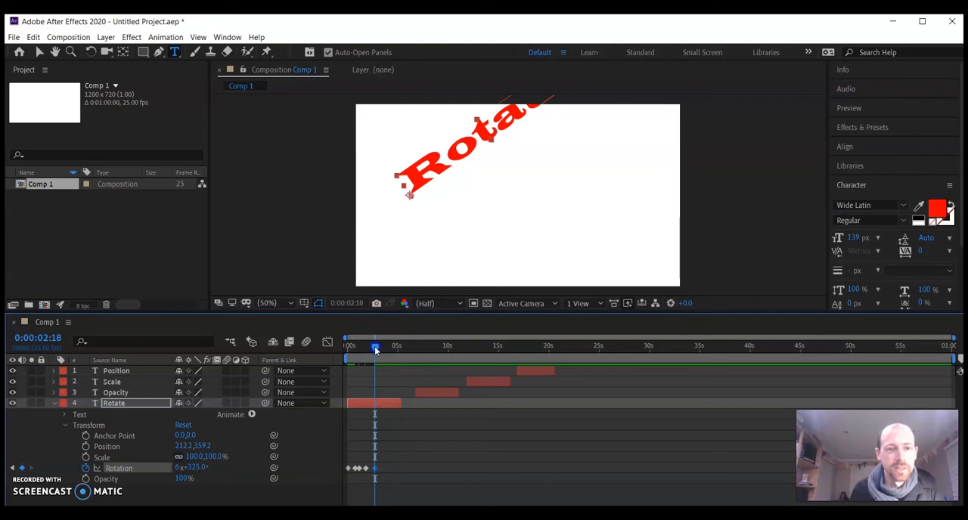
pyautogui.moveTo(374, 346); pyautogui.dragTo(347, 346)
pyautogui.press('space')
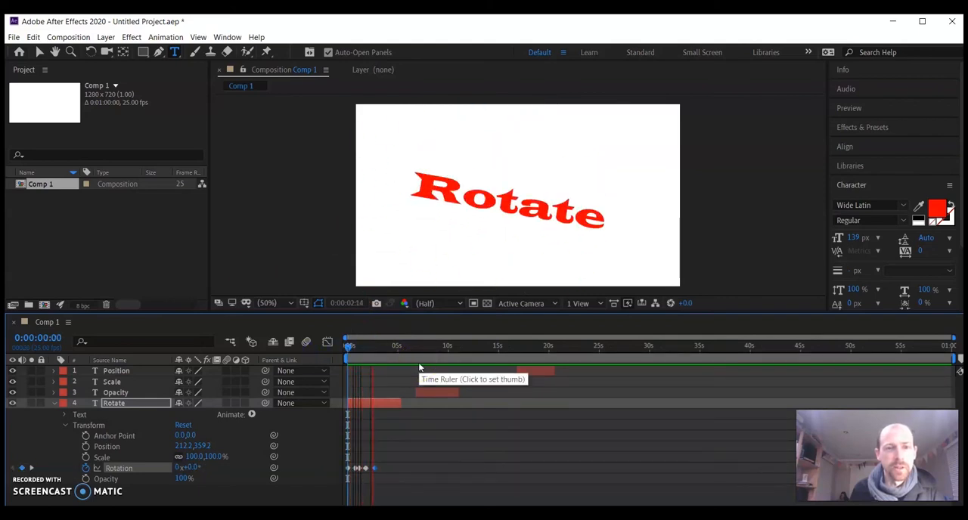
pyautogui.press('space')
pyautogui.click(389, 426)
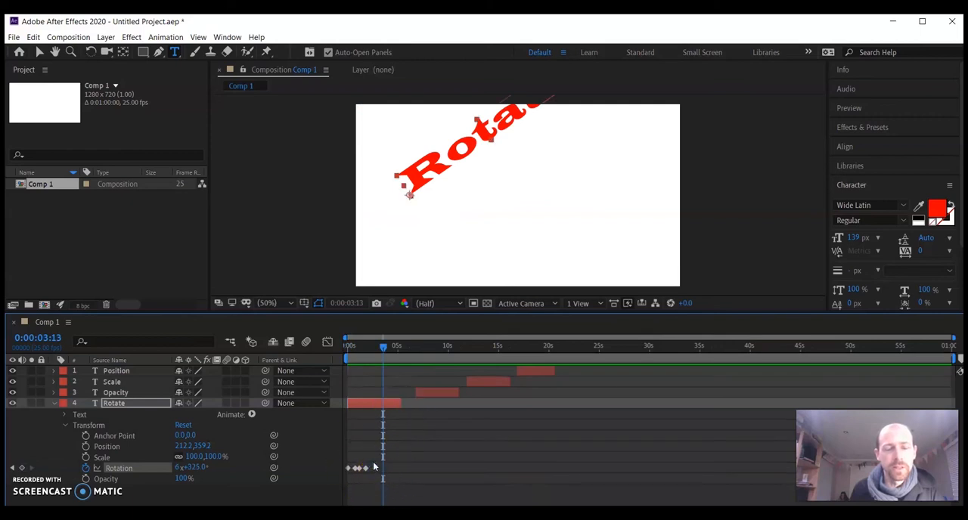
pyautogui.hotkey('ctrl', 'z')
# Play the Rotate text animation from the start of the composition
pyautogui.click(351, 346)
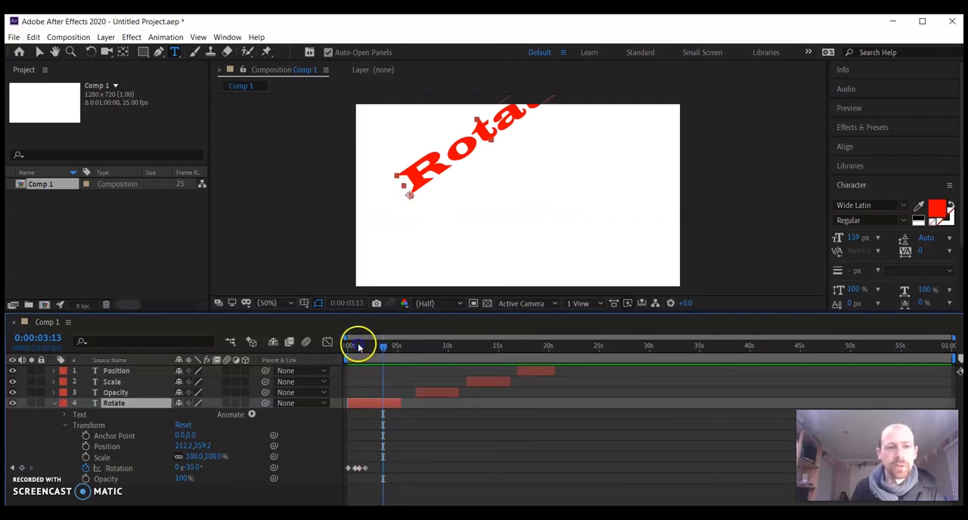
pyautogui.press('space')
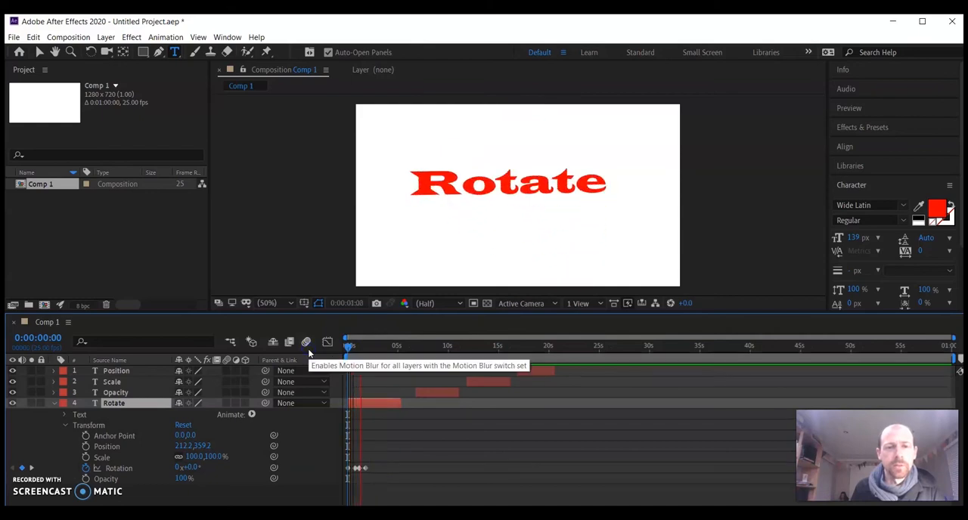
pyautogui.click(426, 445)
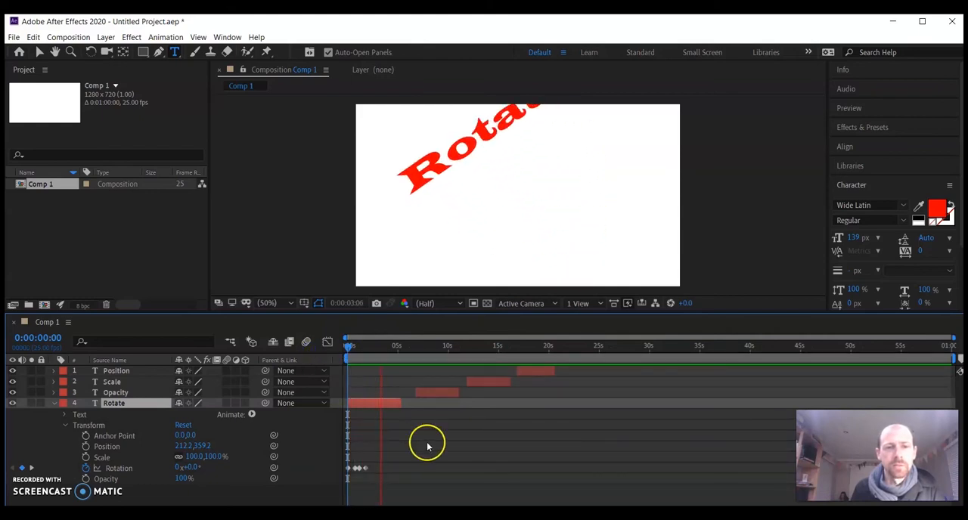
# Move the -35° rotation keyframe to about 4 seconds and the 33° one to about 2 seconds, and preview from the start
pyautogui.moveTo(954, 339); pyautogui.dragTo(663, 338)
pyautogui.click(384, 469)
pyautogui.moveTo(385, 470); pyautogui.dragTo(428, 470)
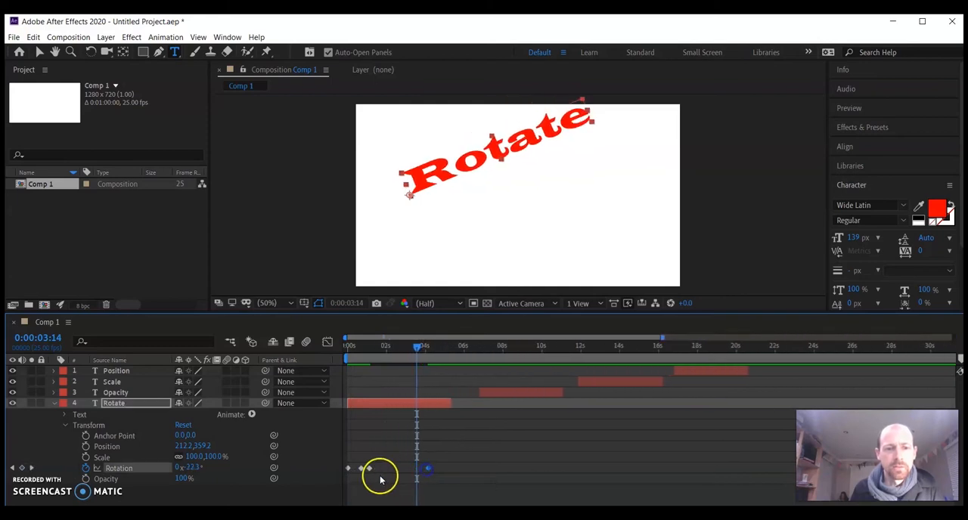
pyautogui.moveTo(369, 469); pyautogui.dragTo(391, 470)
pyautogui.moveTo(421, 342); pyautogui.dragTo(325, 346)
pyautogui.press('space')
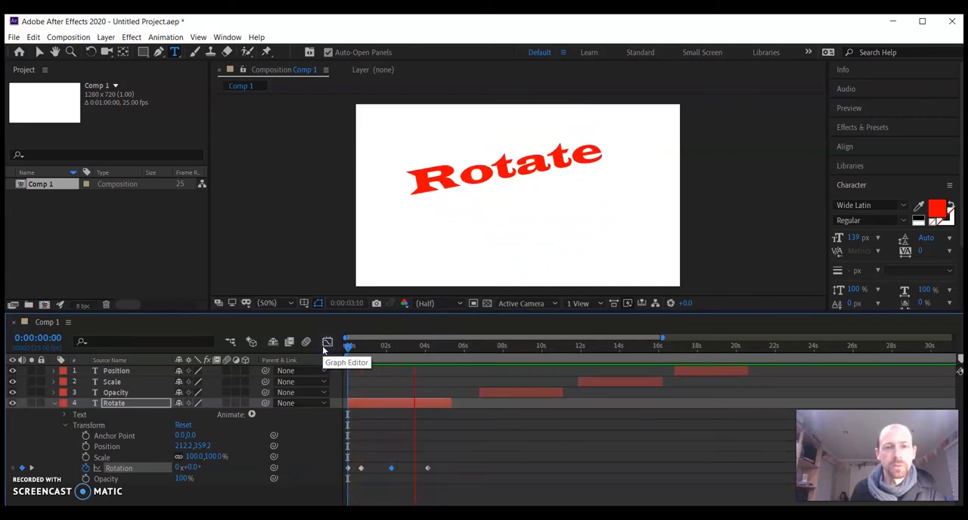
pyautogui.press('space')
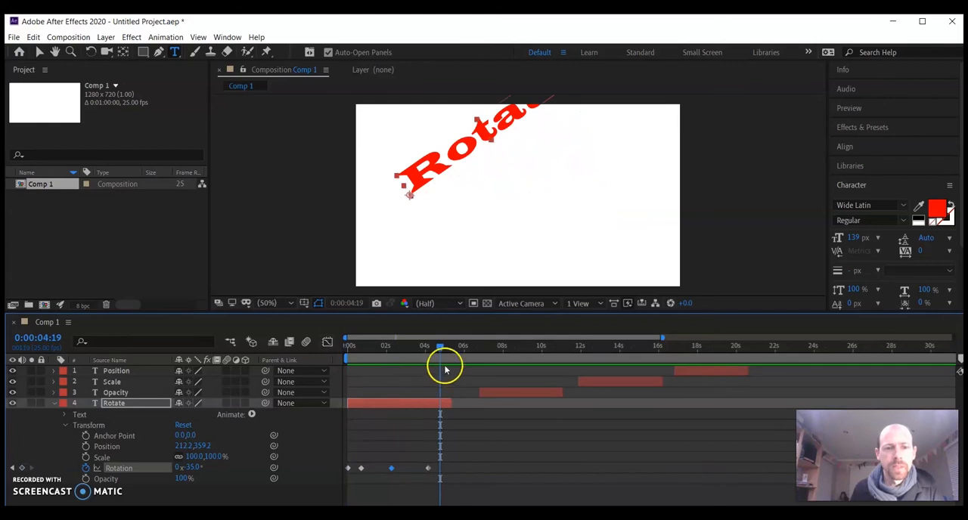
# Add a 248° rotation keyframe at 0:00:04:19 to the Rotate layer and preview the animation from 0:00:02:11
pyautogui.moveTo(193, 469); pyautogui.dragTo(393, 486)
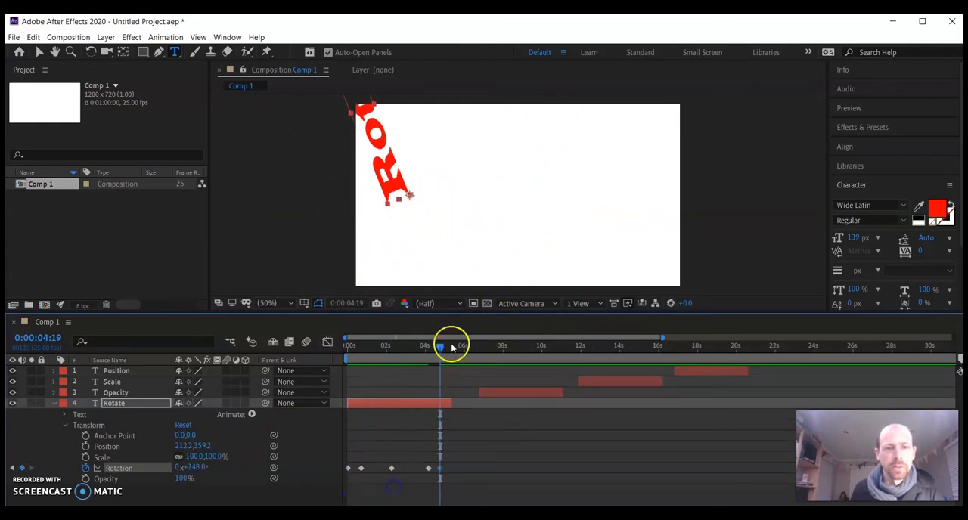
pyautogui.moveTo(441, 348); pyautogui.dragTo(395, 356)
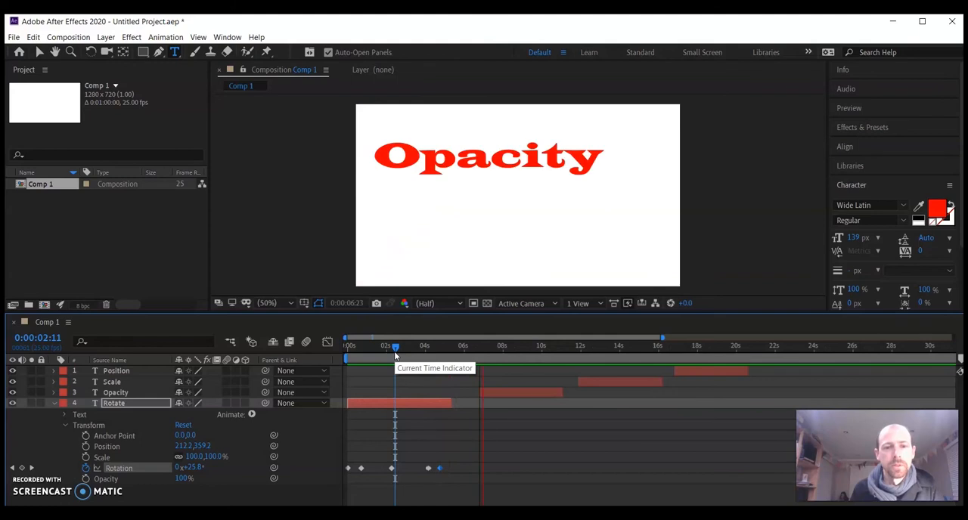
pyautogui.click(463, 356)
# Keyframe the Opacity layer's opacity at 100% at 0:00:07:07 and 12% at 0:00:07:20, with the Rotate layer collapsed
pyautogui.click(54, 404)
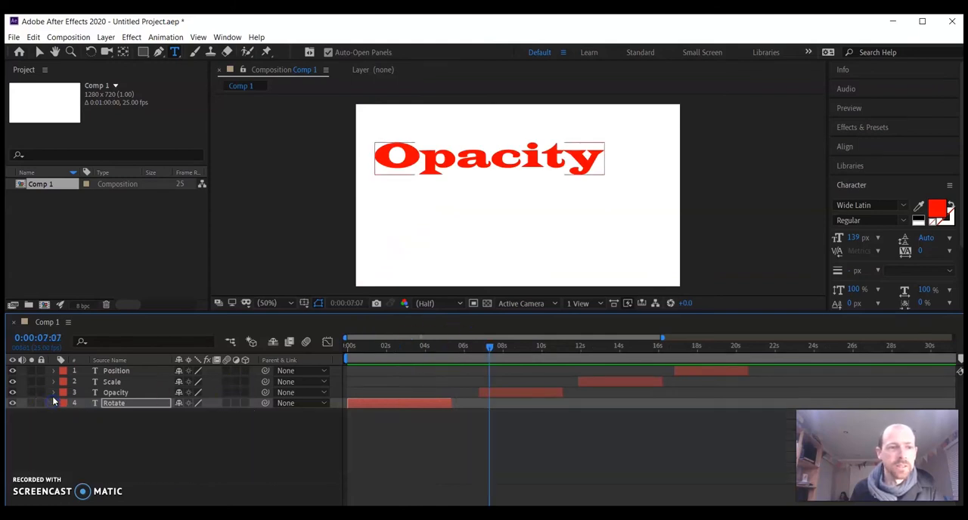
pyautogui.click(53, 392)
pyautogui.click(66, 418)
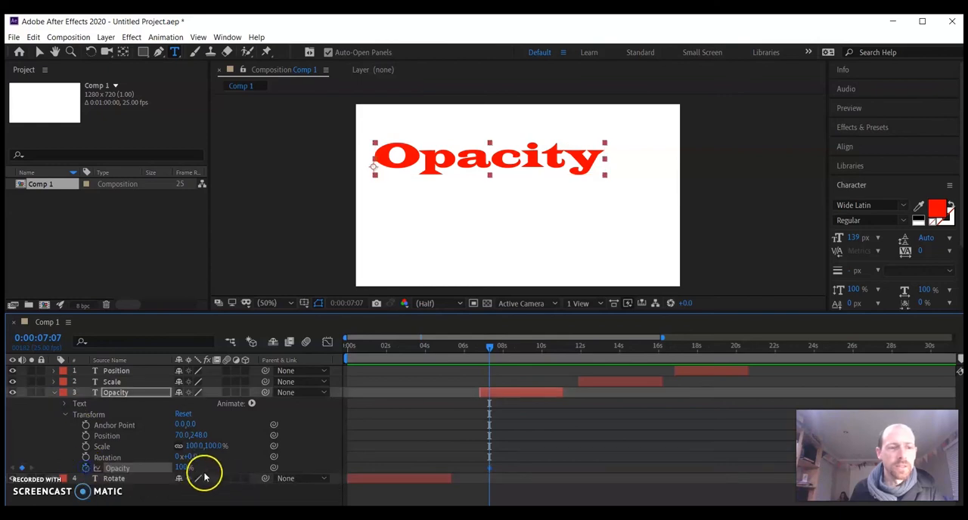
pyautogui.moveTo(488, 349); pyautogui.dragTo(500, 349)
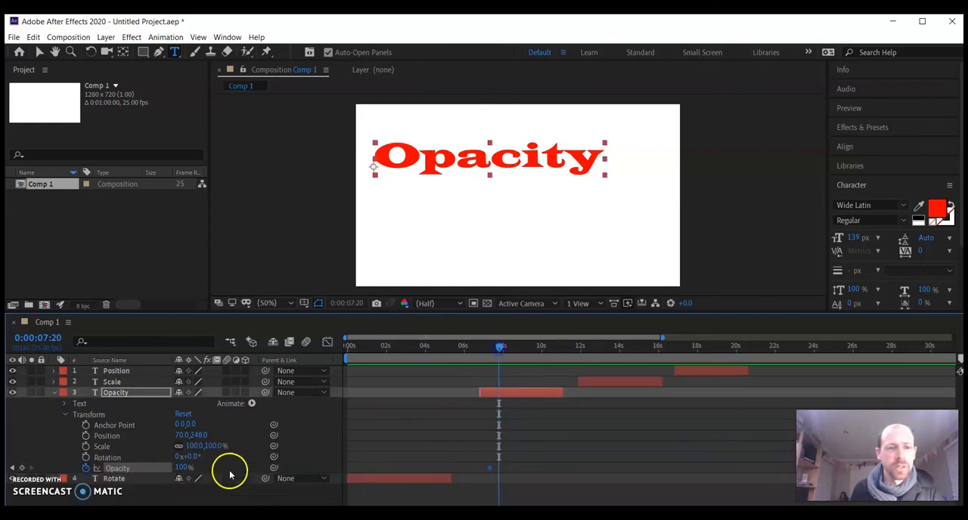
pyautogui.moveTo(161, 468); pyautogui.dragTo(112, 467)
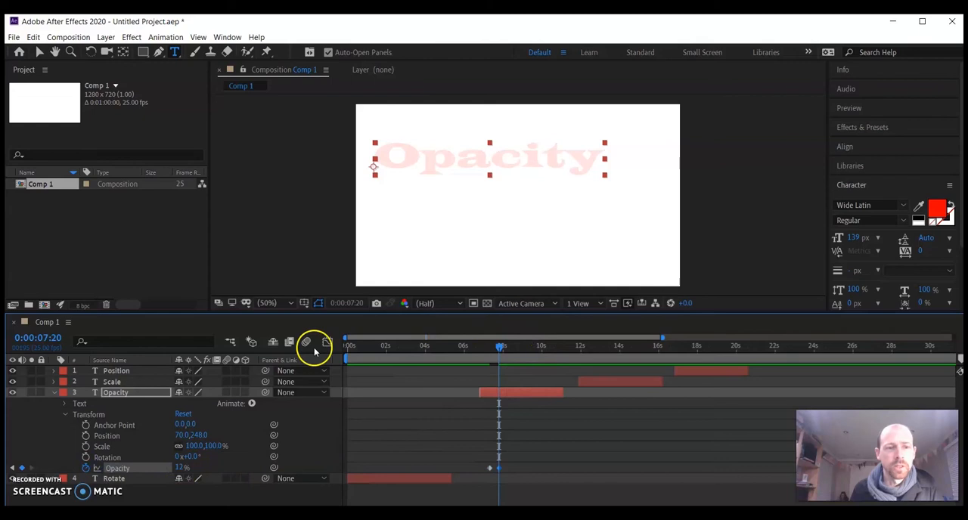
# Add opacity keyframes of 100% at 0:00:08:07 and 50% at 0:00:08:20 to the Opacity layer
pyautogui.click(508, 347)
pyautogui.moveTo(181, 468); pyautogui.dragTo(276, 469)
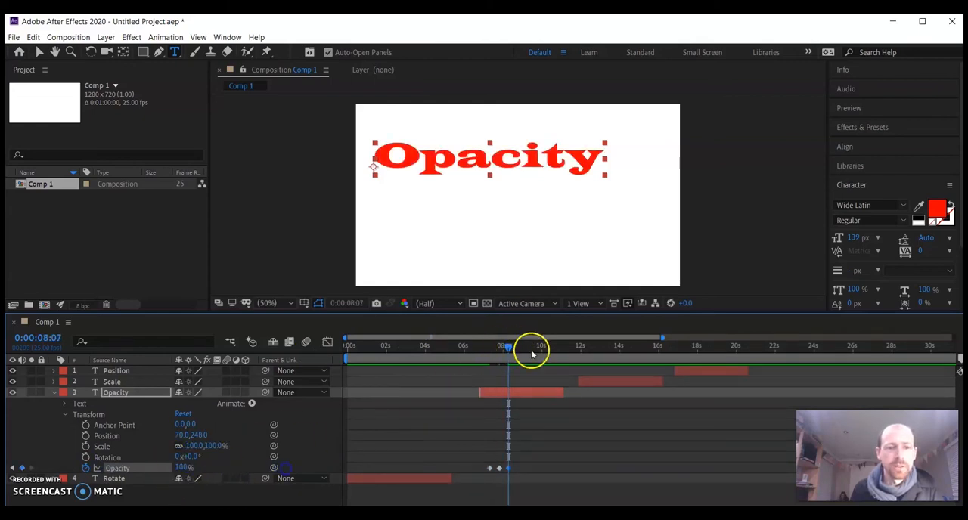
pyautogui.moveTo(508, 346); pyautogui.dragTo(518, 346)
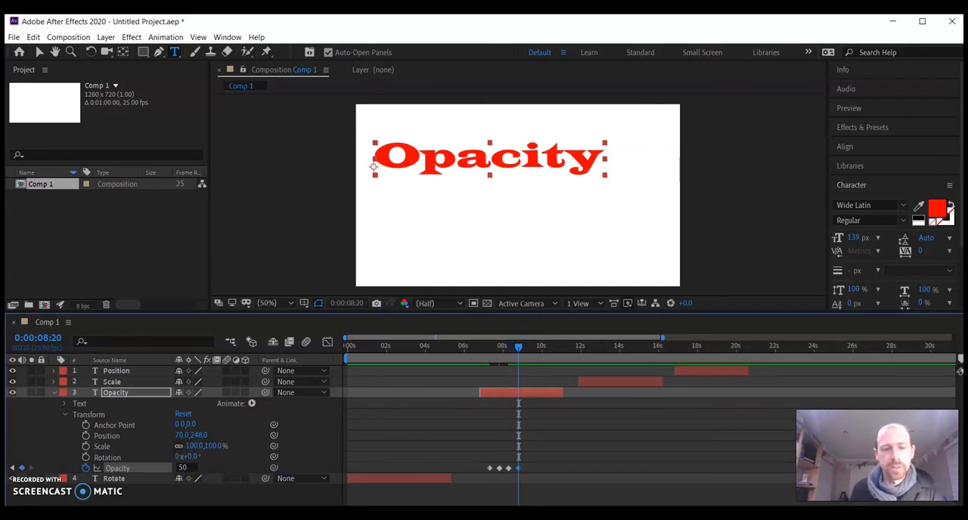
pyautogui.press('Return')
# Add a 100% opacity keyframe at about 9.3 seconds and a 0% one at about 9.7 seconds
pyautogui.click(288, 455)
pyautogui.moveTo(527, 348); pyautogui.dragTo(536, 348)
pyautogui.write('100')
pyautogui.press('Return')
pyautogui.moveTo(181, 467); pyautogui.dragTo(47, 469)
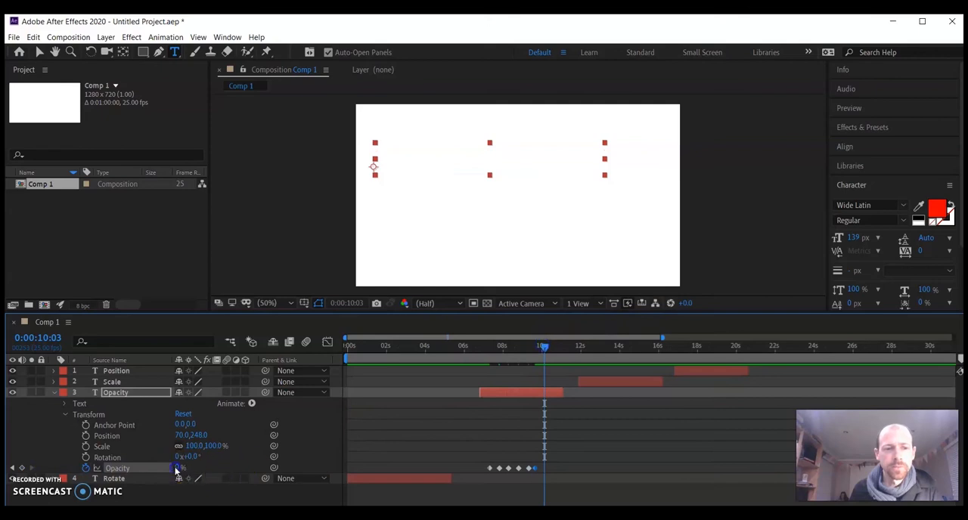
# Raise the Opacity layer's opacity again in a keyframe at 0:00:10:03 and lower it to 2% at 0:00:10:19
pyautogui.click(176, 468)
pyautogui.moveTo(179, 469); pyautogui.dragTo(259, 467)
pyautogui.click(550, 348)
pyautogui.moveTo(557, 348); pyautogui.dragTo(556, 348)
pyautogui.moveTo(176, 468); pyautogui.dragTo(98, 473)
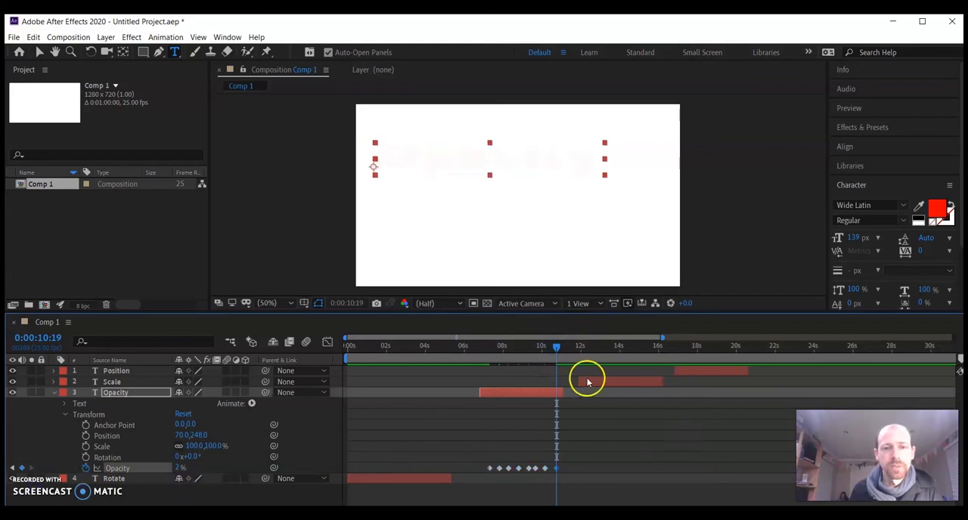
# Preview the Opacity text animation from 0:00:07:00
pyautogui.moveTo(556, 348); pyautogui.dragTo(483, 366)
pyautogui.press('space')
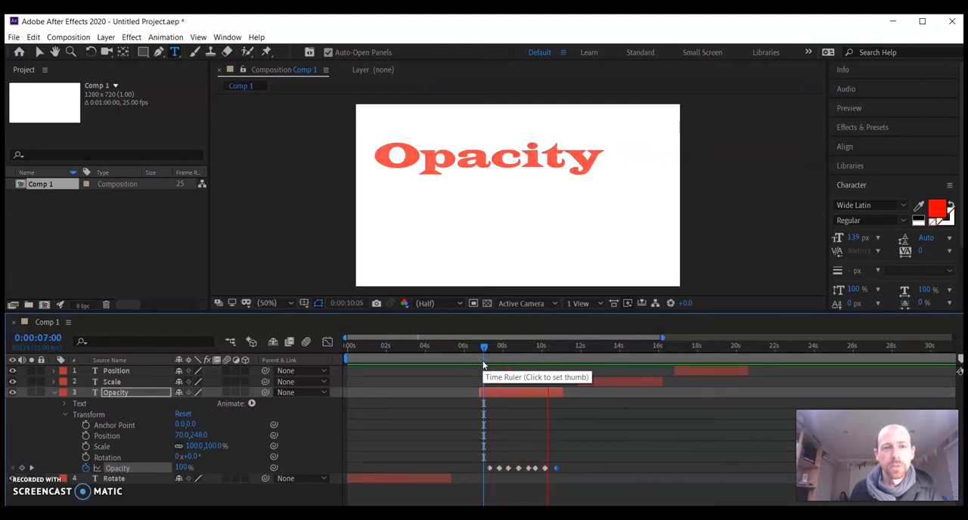
pyautogui.press('space')
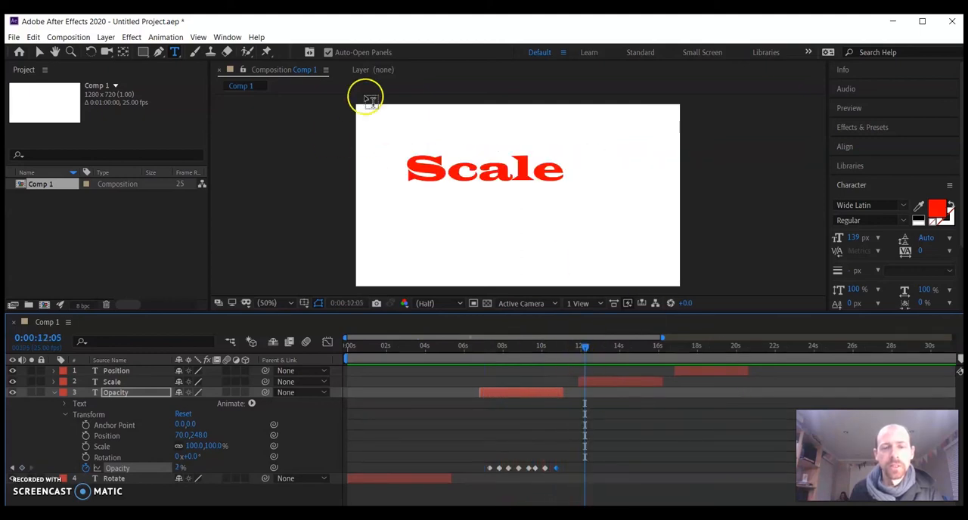
# Start scale keyframes on the Scale layer with 100% at 0:00:12:05 and an enlarged scale at 0:00:12:16
pyautogui.click(53, 393)
pyautogui.click(53, 382)
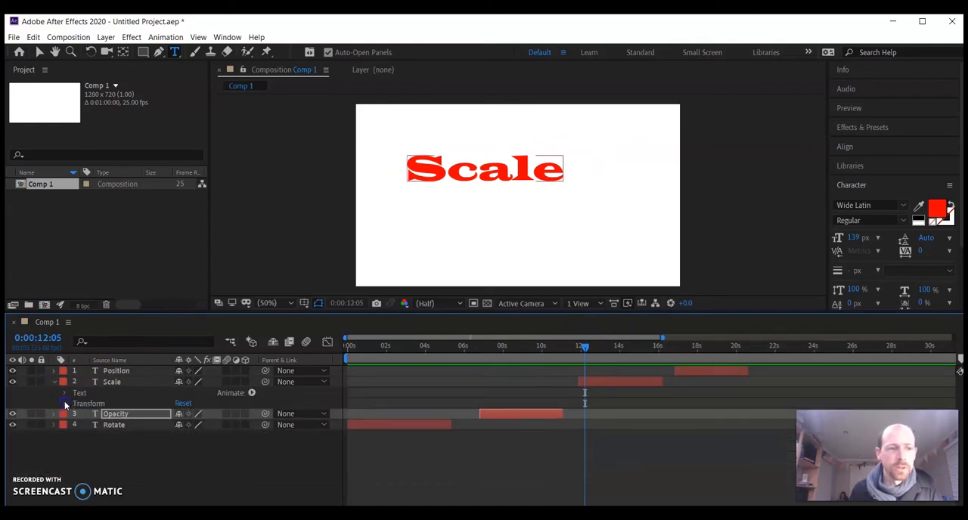
pyautogui.click(65, 404)
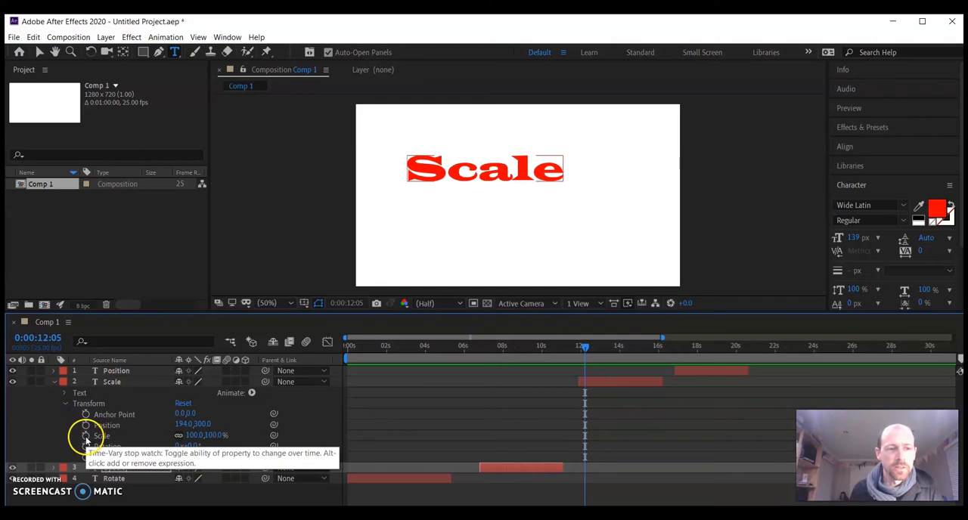
pyautogui.click(85, 436)
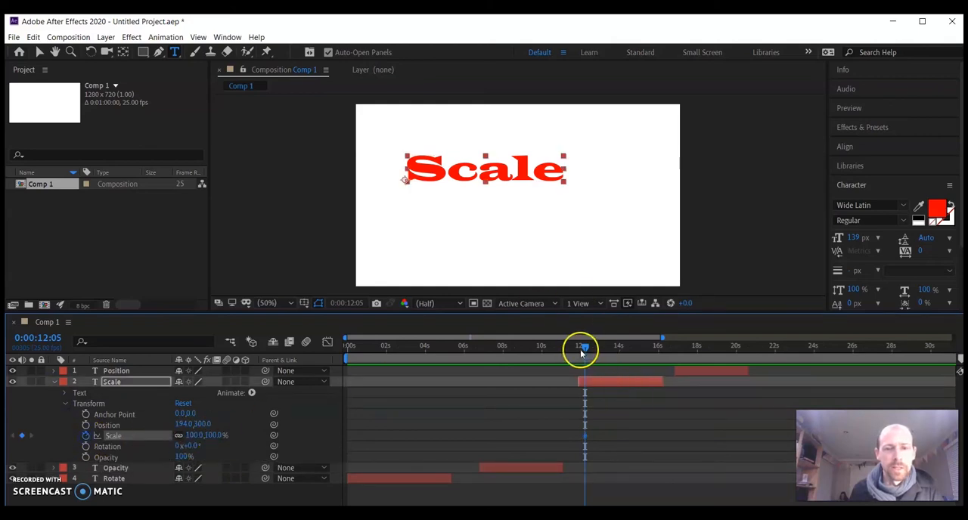
pyautogui.moveTo(588, 350); pyautogui.dragTo(596, 350)
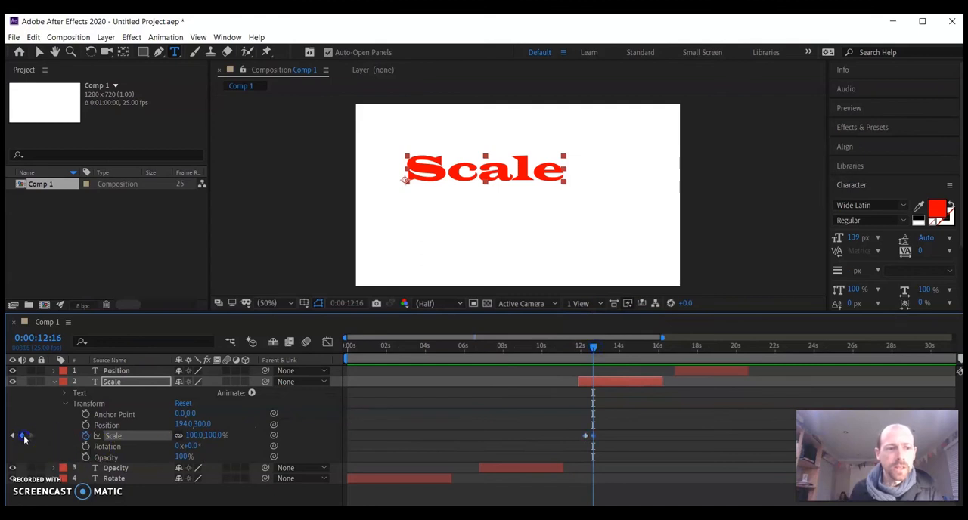
pyautogui.moveTo(194, 436); pyautogui.dragTo(403, 436)
# Add alternately smaller and larger scale keyframes at about 13.2 and 13.5 seconds, and one of 137% at 0:00:14:04
pyautogui.moveTo(592, 345); pyautogui.dragTo(603, 346)
pyautogui.moveTo(196, 437); pyautogui.dragTo(7, 436)
pyautogui.moveTo(602, 349); pyautogui.dragTo(609, 348)
pyautogui.moveTo(194, 436); pyautogui.dragTo(257, 433)
pyautogui.moveTo(611, 348); pyautogui.dragTo(623, 347)
pyautogui.moveTo(205, 436); pyautogui.dragTo(171, 437)
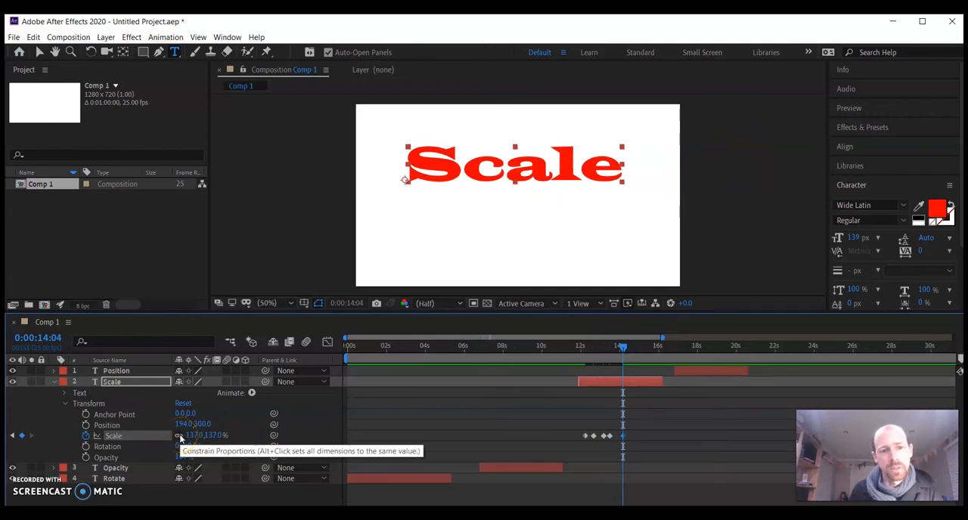
# Unlink the Scale layer's proportions and keyframe its horizontal scale at 387% at 0:00:14:15
pyautogui.click(183, 437)
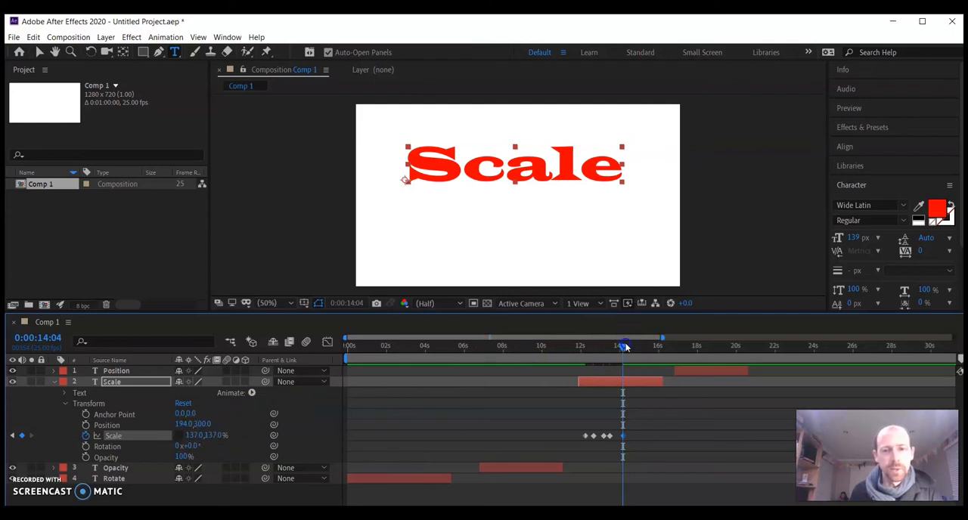
pyautogui.click(201, 442)
pyautogui.moveTo(198, 436); pyautogui.dragTo(323, 424)
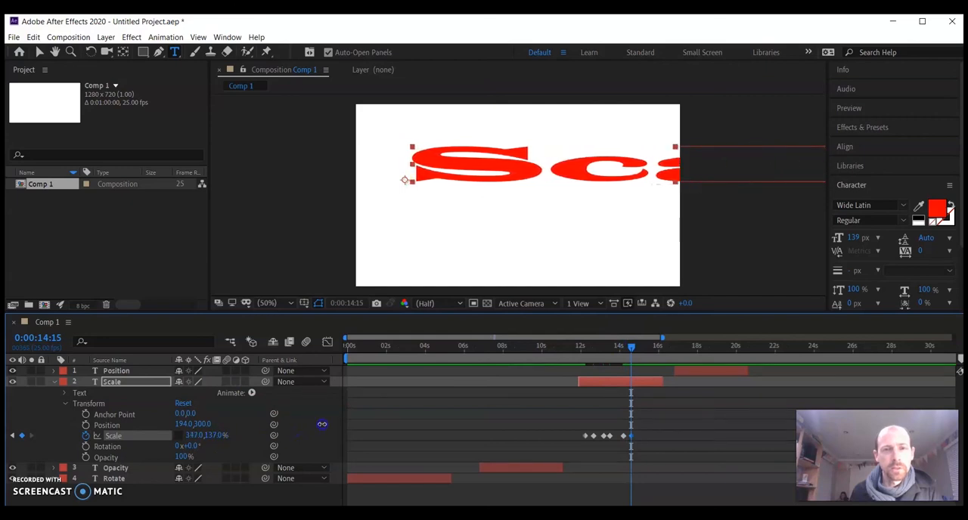
# Keyframe the Scale layer's horizontal scale at 78% at about 15 seconds and its vertical scale at 678% at 0:00:15:10
pyautogui.moveTo(630, 349); pyautogui.dragTo(639, 350)
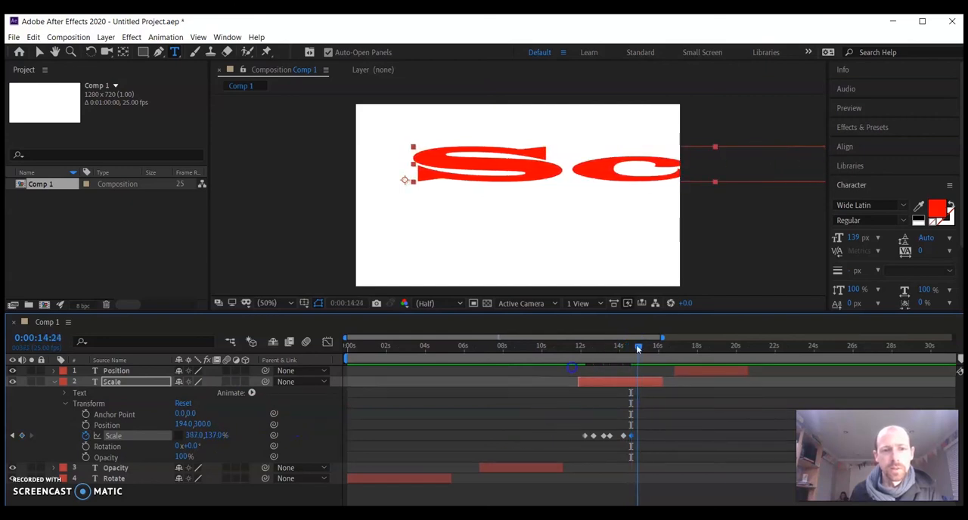
pyautogui.moveTo(194, 435); pyautogui.dragTo(21, 457)
pyautogui.moveTo(637, 350); pyautogui.dragTo(646, 350)
pyautogui.moveTo(210, 436); pyautogui.dragTo(539, 418)
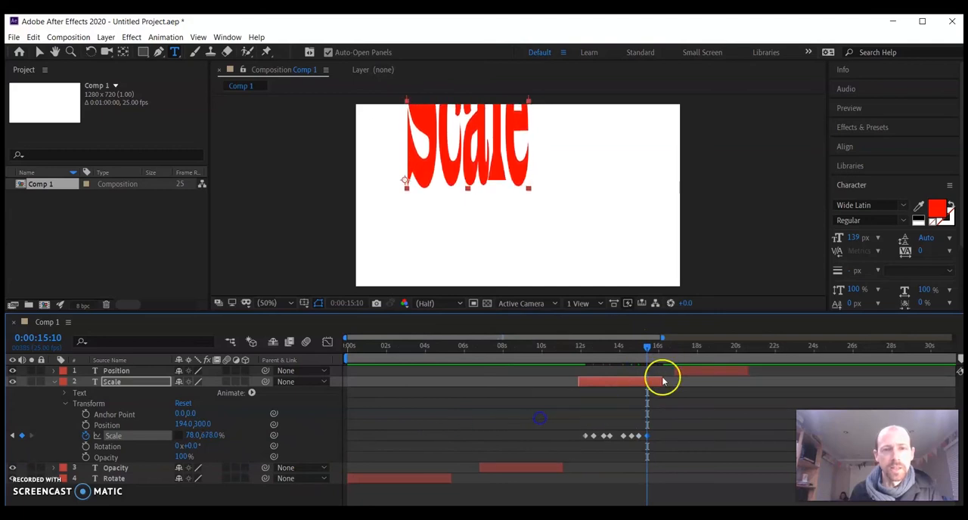
# Keyframe the Scale layer's horizontal scale at -51% at 0:00:15:19 and preview its animation from 0:00:12:03
pyautogui.moveTo(647, 350); pyautogui.dragTo(655, 350)
pyautogui.moveTo(190, 436); pyautogui.dragTo(112, 438)
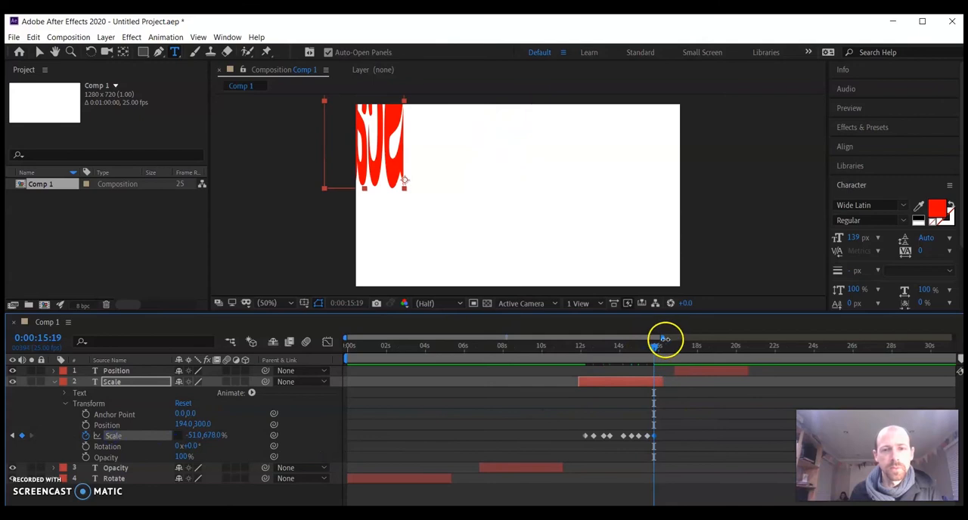
pyautogui.moveTo(655, 347); pyautogui.dragTo(582, 348)
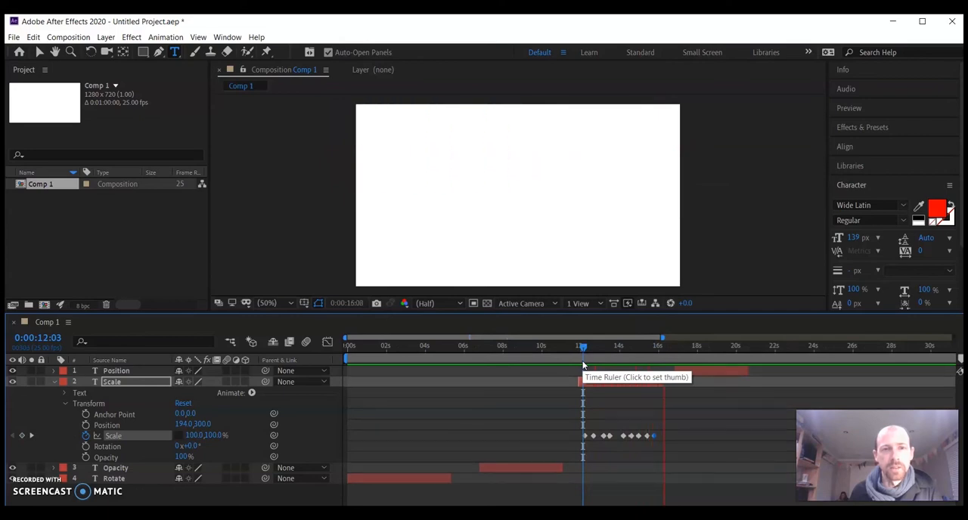
pyautogui.press('space')
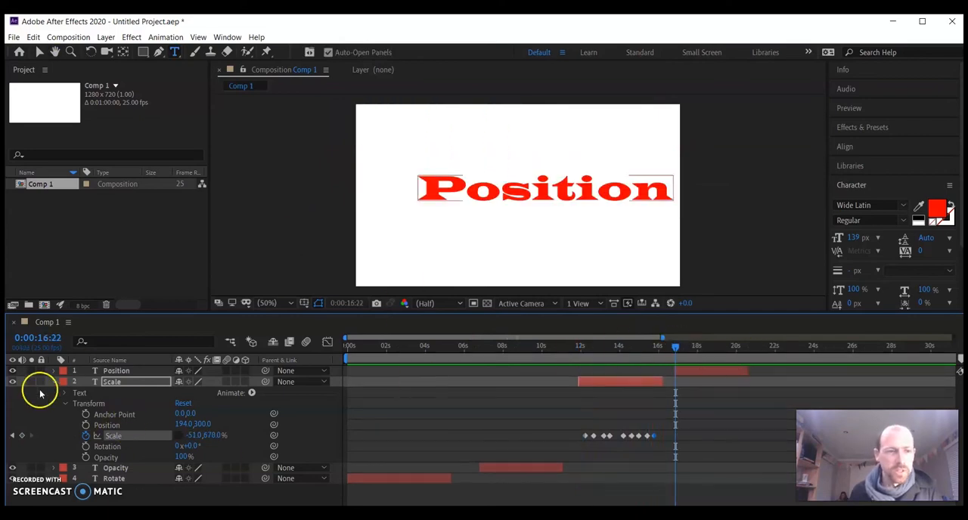
# Start position keyframes on the Position layer at 0:00:16:22 and add one at about 829, 671 at 0:00:17:11
pyautogui.click(66, 405)
pyautogui.click(53, 381)
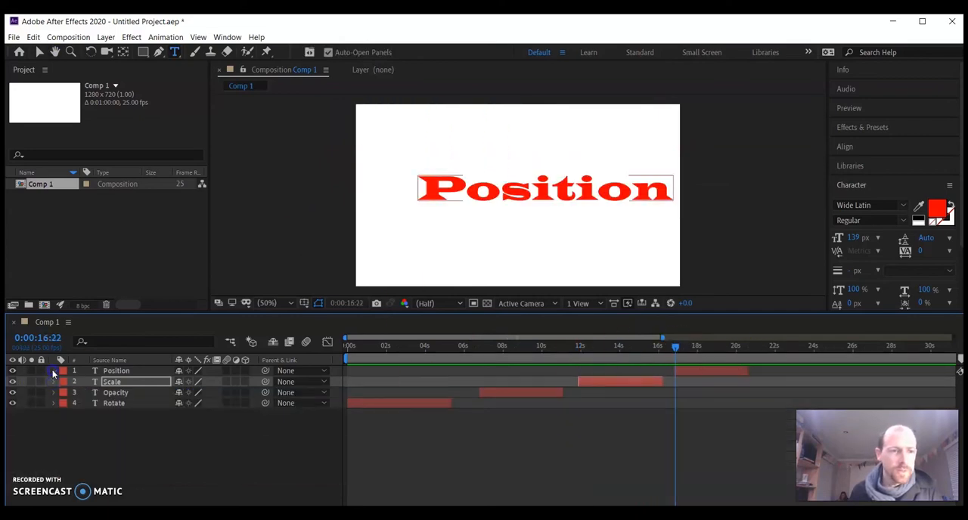
pyautogui.click(52, 371)
pyautogui.click(85, 415)
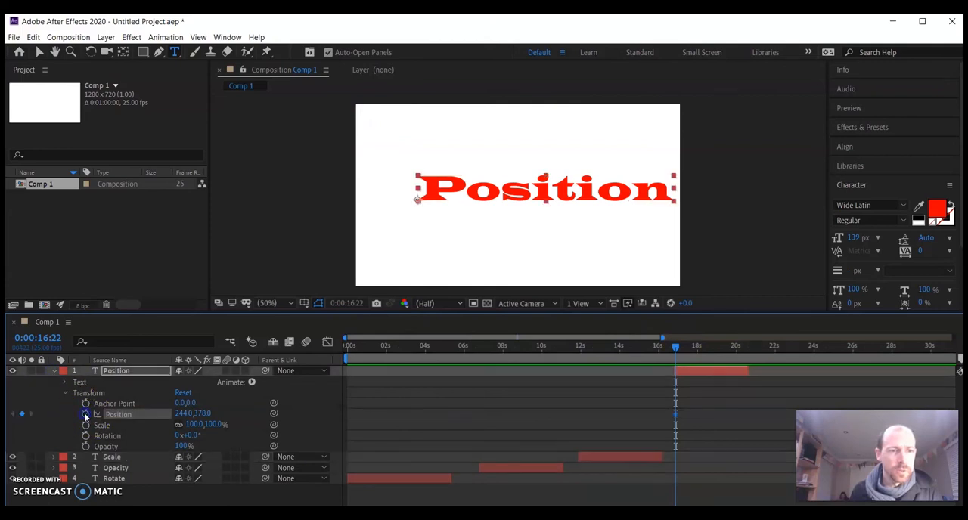
pyautogui.click(686, 348)
pyautogui.moveTo(183, 415); pyautogui.dragTo(545, 406)
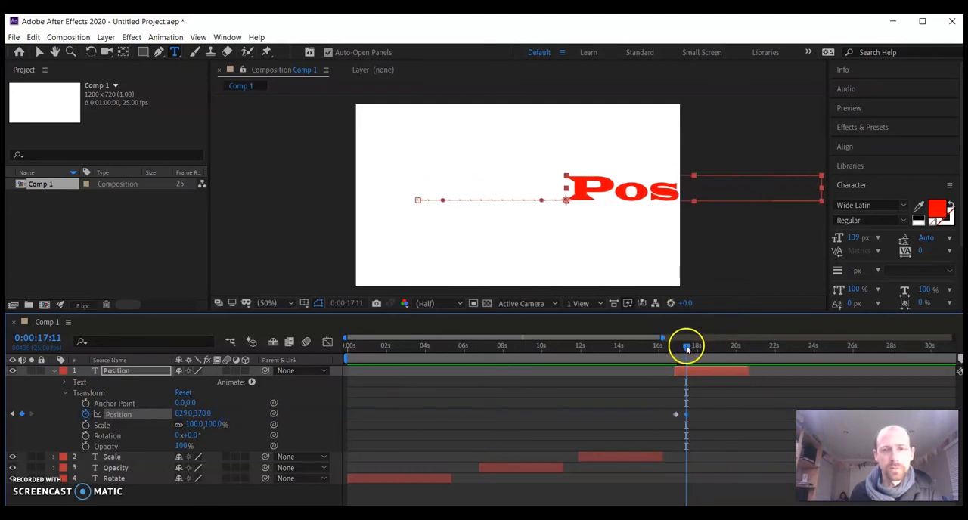
pyautogui.moveTo(203, 414); pyautogui.dragTo(390, 412)
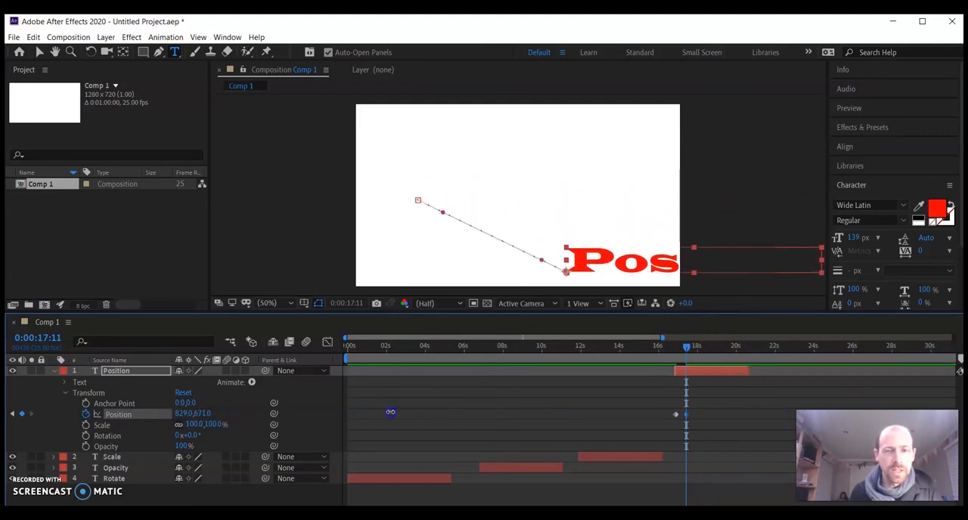
# Add a position keyframe of 541, 140 at 0:00:18:04 to the Position layer
pyautogui.moveTo(690, 350); pyautogui.dragTo(700, 348)
pyautogui.moveTo(201, 413); pyautogui.dragTo(57, 403)
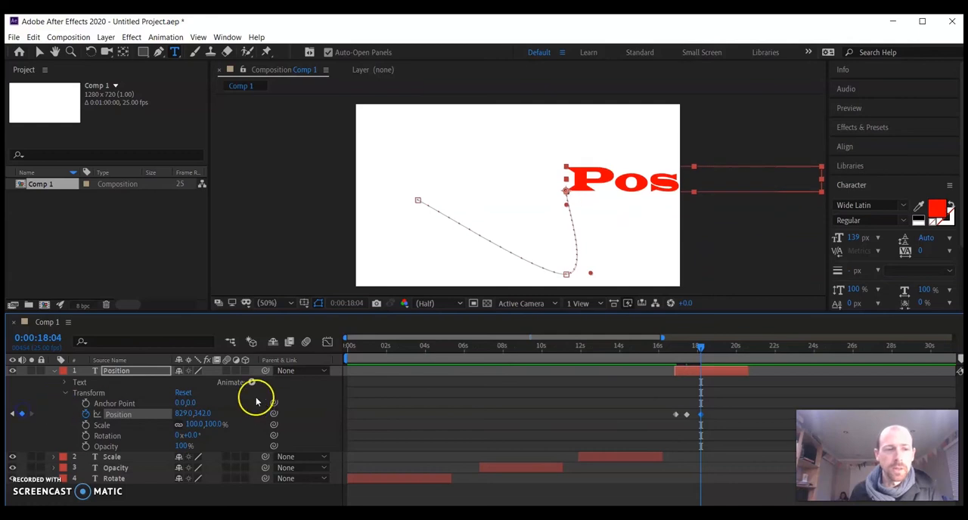
pyautogui.moveTo(201, 410); pyautogui.dragTo(69, 413)
pyautogui.moveTo(185, 414); pyautogui.dragTo(31, 413)
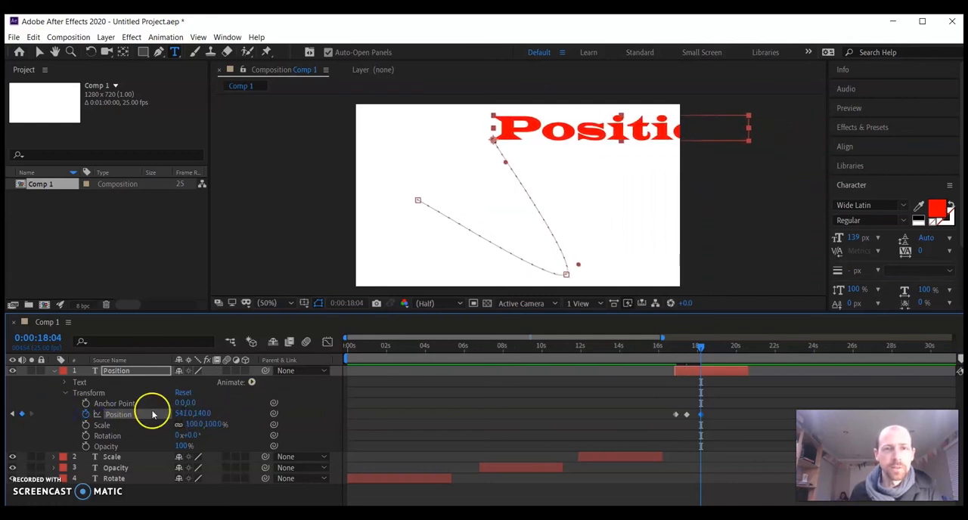
# With the Selection tool, move the Position text to about 109, 600 in the frame's lower left at 0:00:18:23
pyautogui.click(717, 348)
pyautogui.click(37, 53)
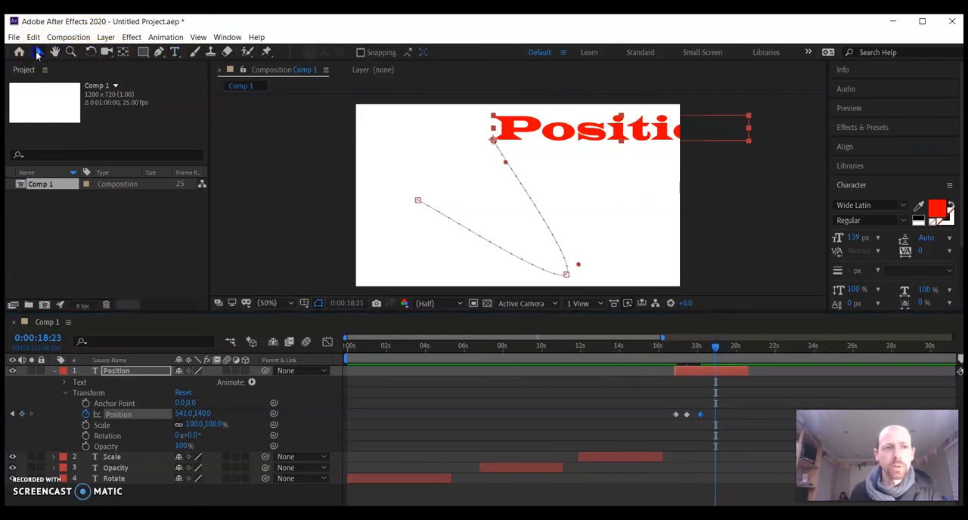
pyautogui.moveTo(552, 135); pyautogui.dragTo(442, 250)
# Move the Position text towards the frame's upper right at about 20 seconds and to 105, 328 at 0:00:20:11
pyautogui.click(724, 348)
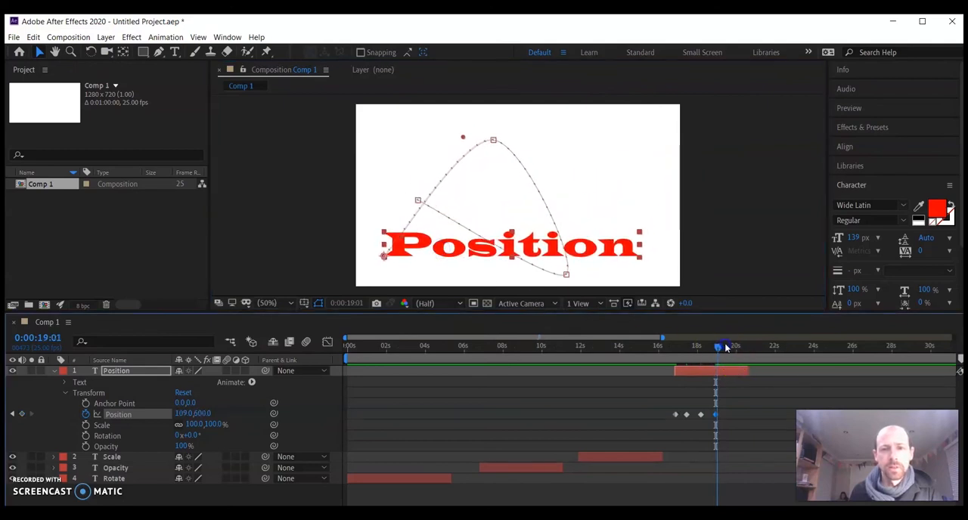
pyautogui.click(737, 347)
pyautogui.moveTo(393, 249); pyautogui.dragTo(396, 182)
pyautogui.click(738, 347)
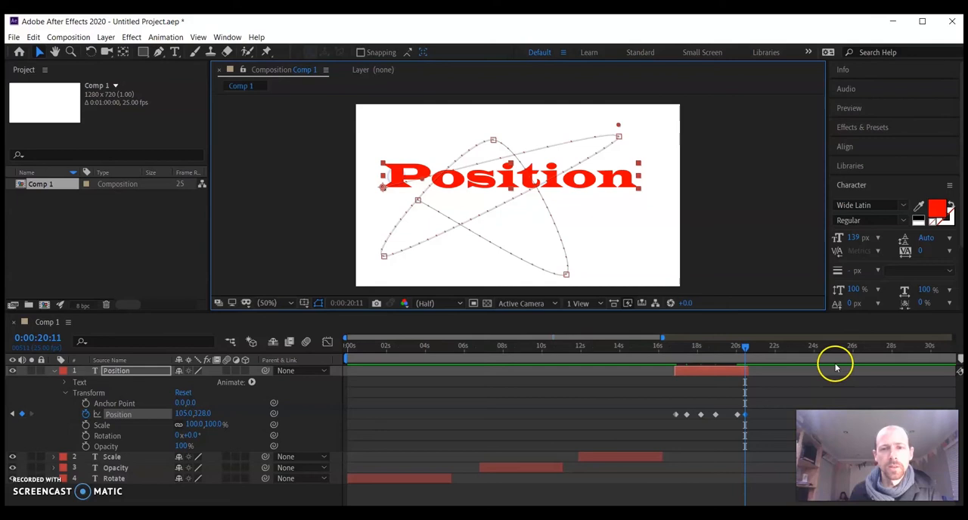
# Preview the Position animation from 0:00:16:12 and the whole composition from the start, with the Scale layer's transform properties expanded
pyautogui.moveTo(746, 349); pyautogui.dragTo(666, 350)
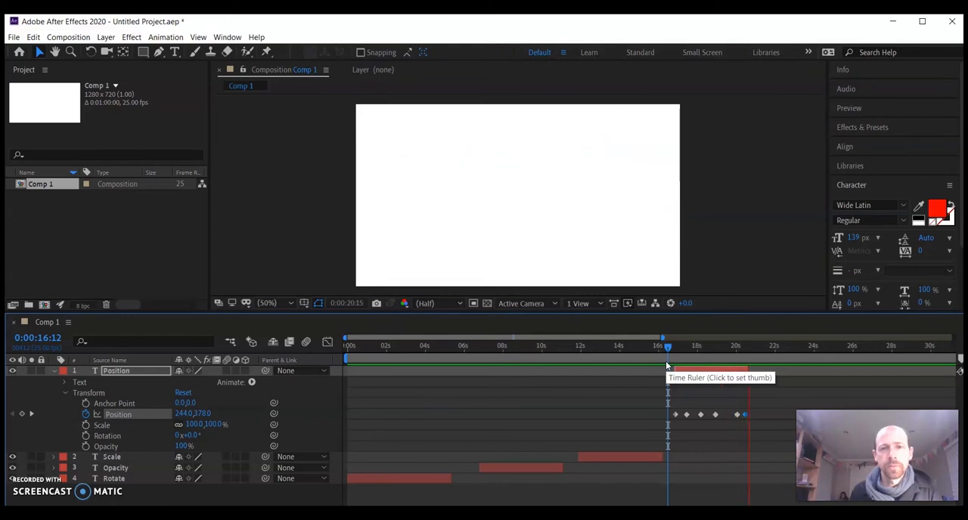
pyautogui.click(757, 371)
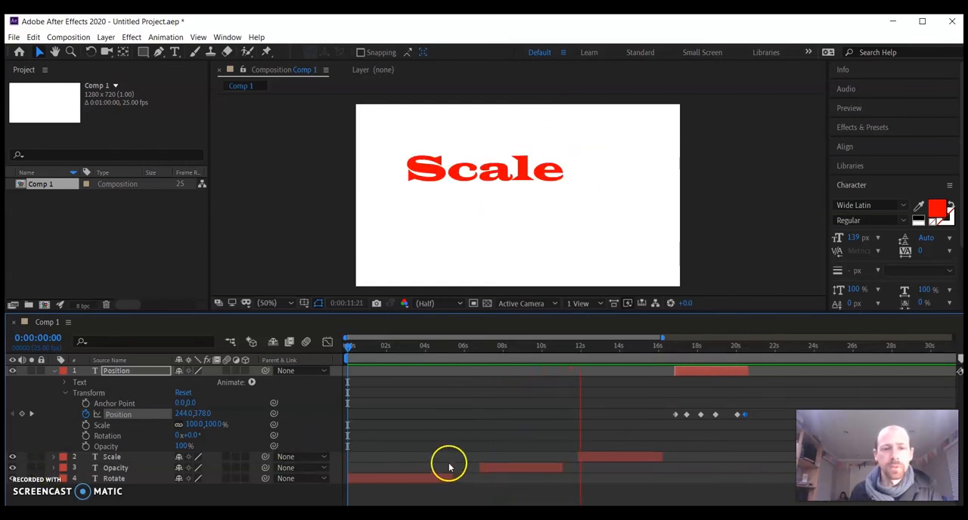
pyautogui.click(54, 457)
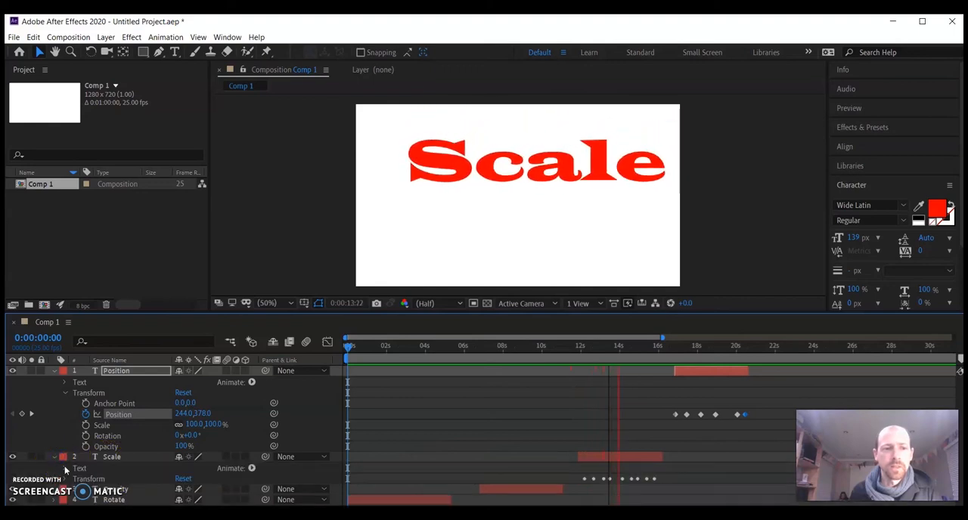
pyautogui.scroll(-2, 437, 465)
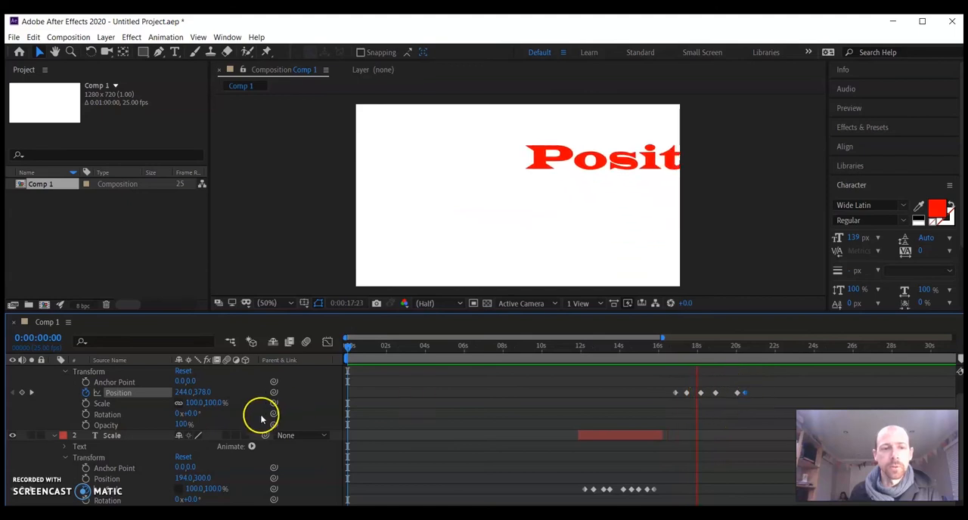
# Collapse the Scale and Position layers and add a text layer reading "3D" at 0:00:21:10
pyautogui.click(53, 436)
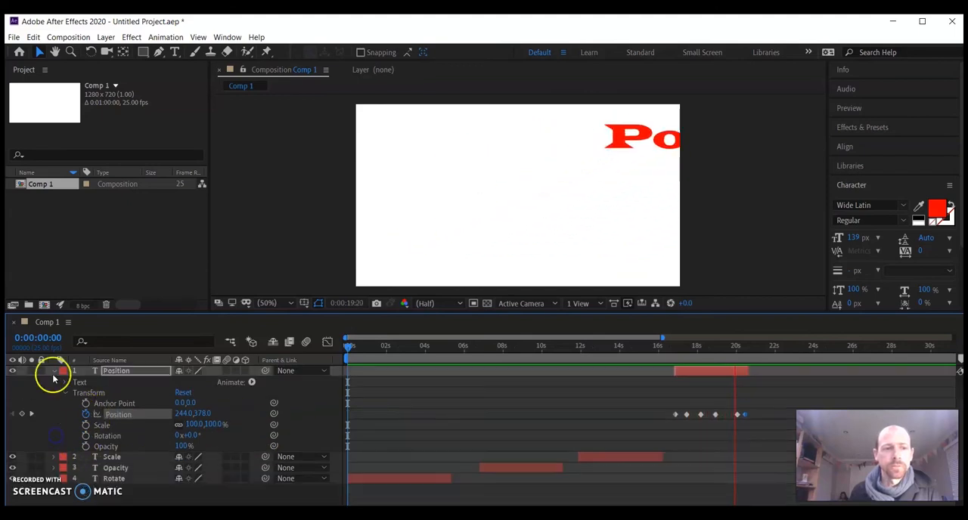
pyautogui.click(54, 371)
pyautogui.click(765, 349)
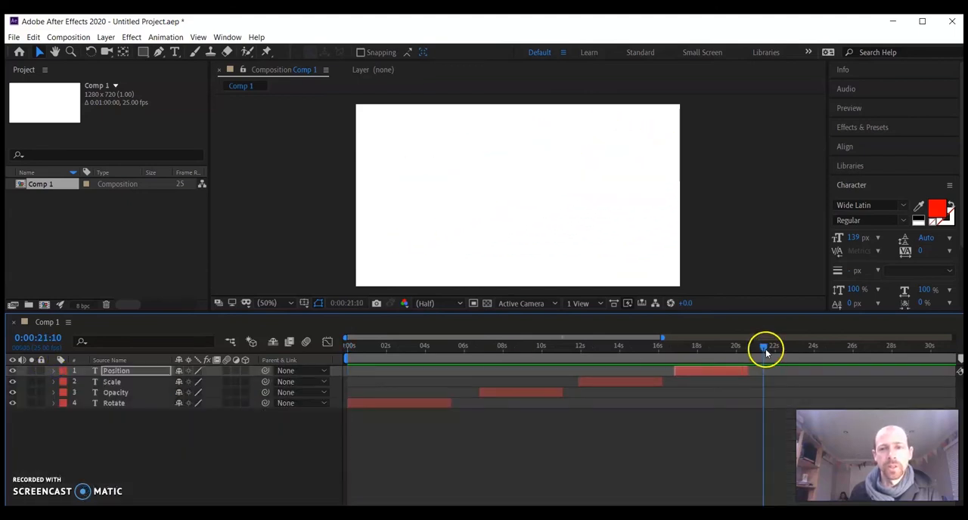
pyautogui.click(175, 52)
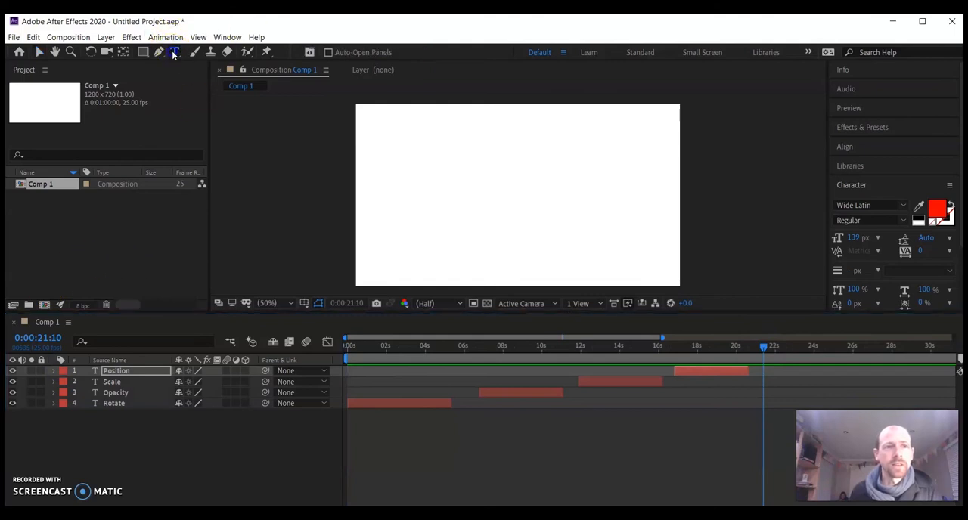
pyautogui.click(391, 199)
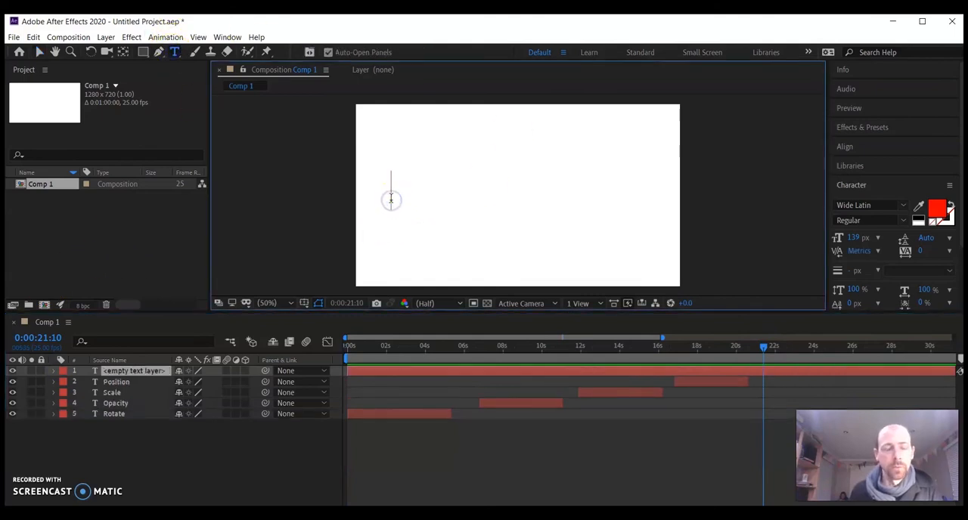
pyautogui.write('3')
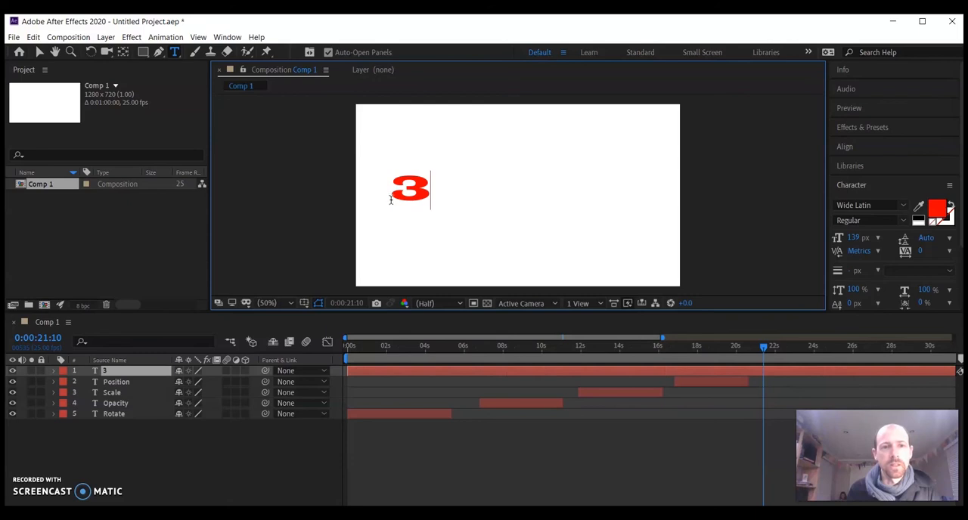
pyautogui.write('Dimension')
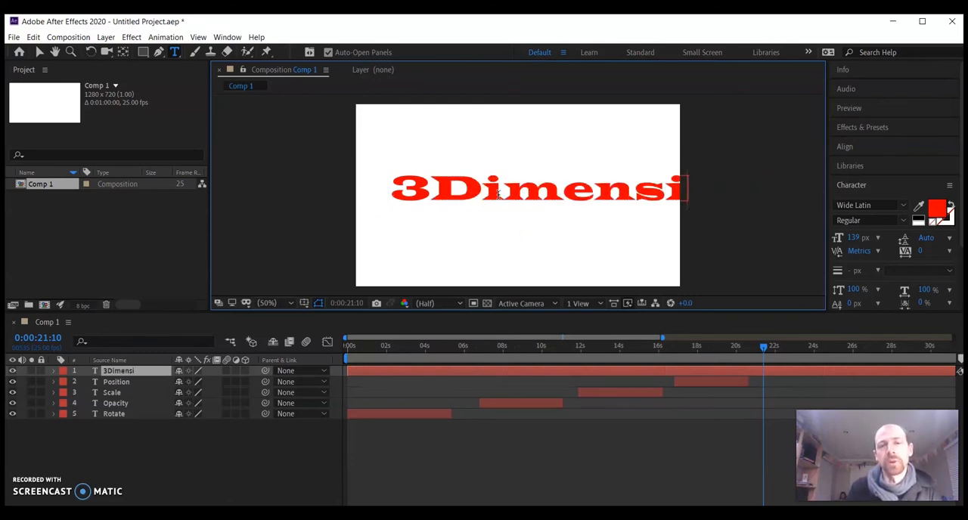
pyautogui.press('BackSpace')
pyautogui.press('BackSpace')
pyautogui.press('BackSpace')
pyautogui.press('BackSpace')
pyautogui.press('BackSpace')
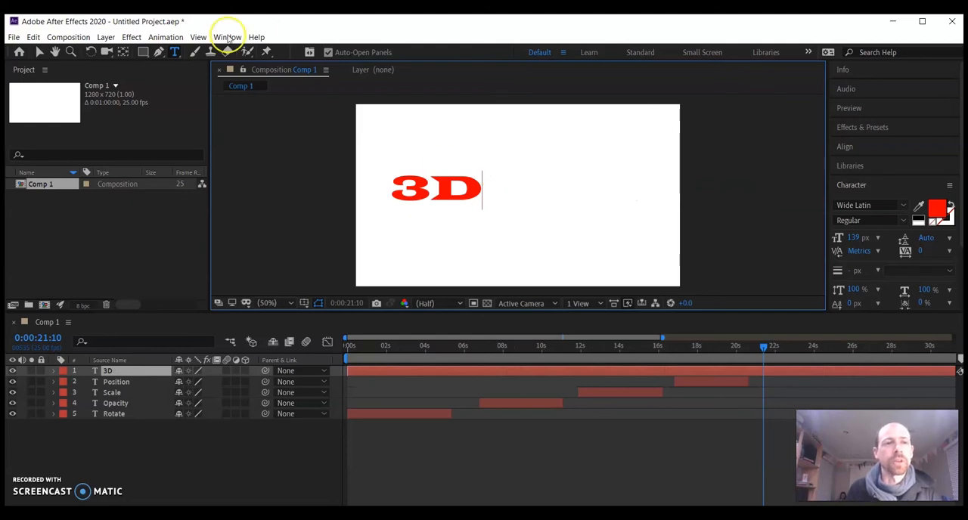
# Scale the 3D text to 268%, positioned at 176, 458, and trim its layer to start at about 0:00:21:10
pyautogui.click(56, 372)
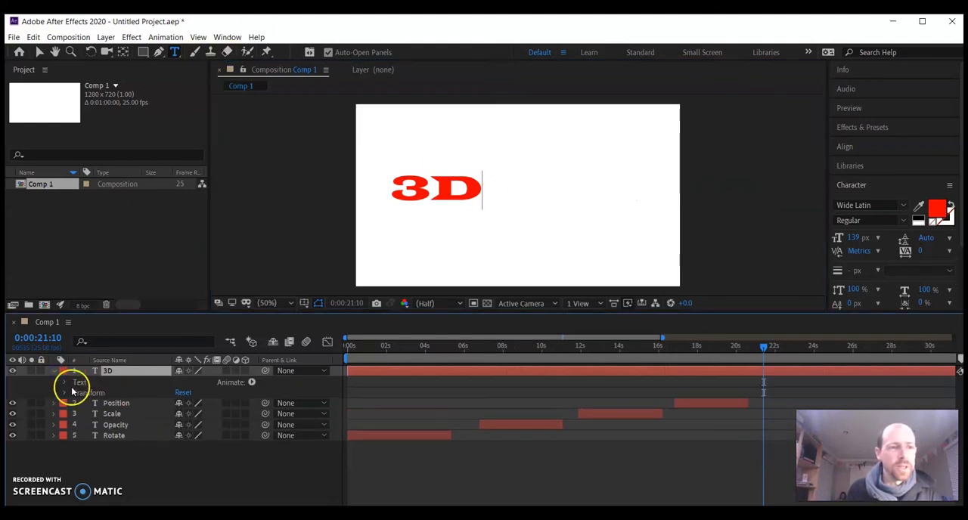
pyautogui.click(64, 393)
pyautogui.click(193, 424)
pyautogui.moveTo(194, 429); pyautogui.dragTo(297, 422)
pyautogui.moveTo(178, 414); pyautogui.dragTo(270, 404)
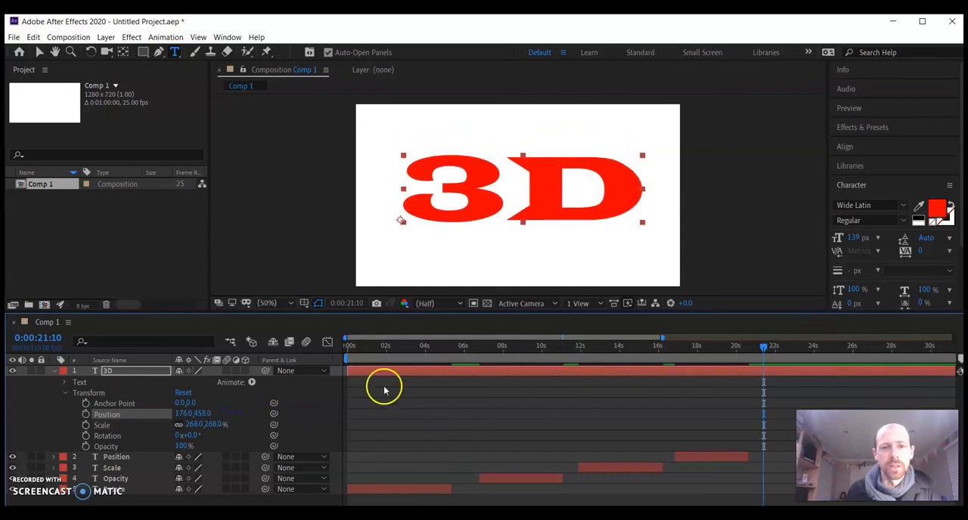
pyautogui.moveTo(349, 371); pyautogui.dragTo(761, 380)
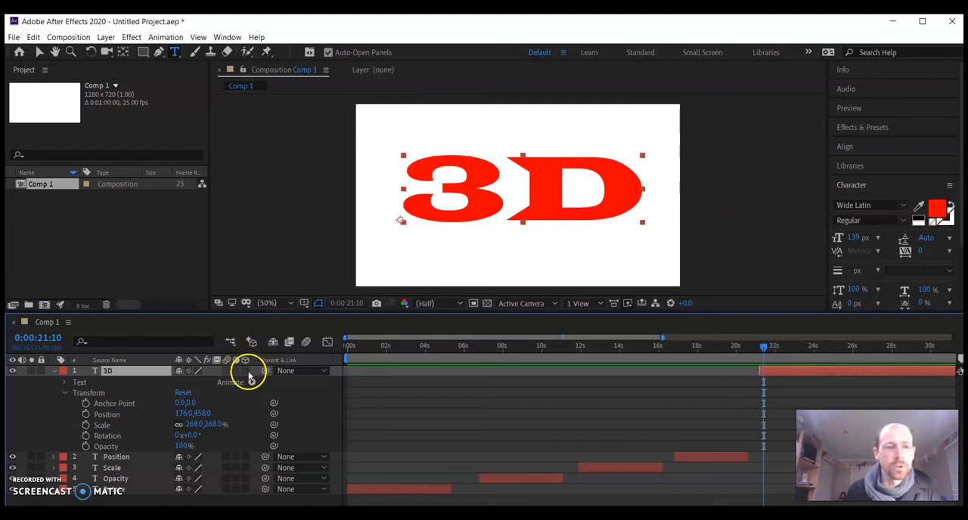
# Turn the 3D text into a three-dimensional layer and set its Extrusion Depth to 276
pyautogui.click(247, 372)
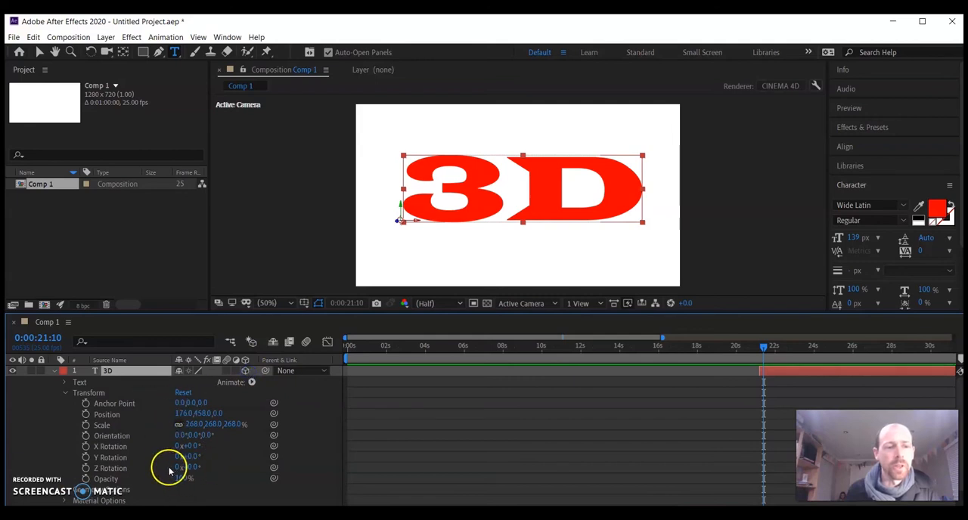
pyautogui.click(65, 394)
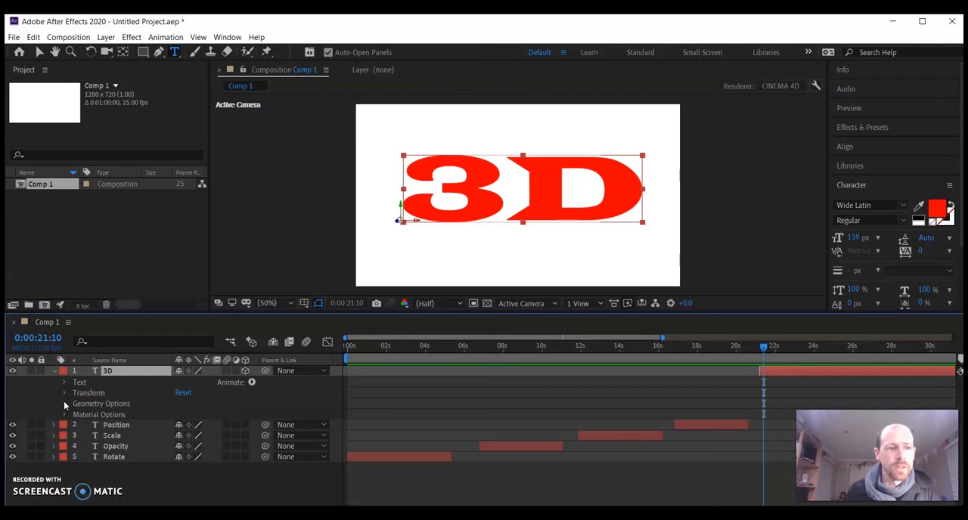
pyautogui.click(65, 404)
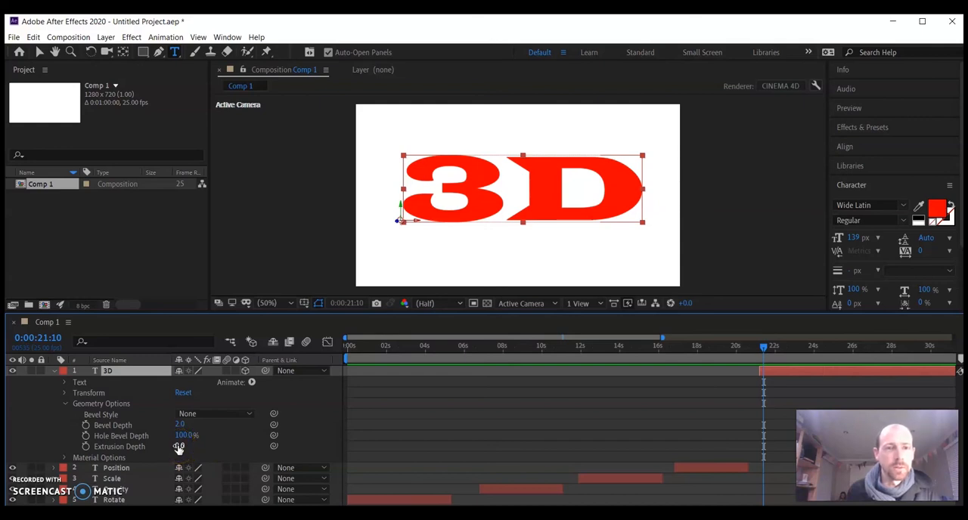
pyautogui.moveTo(178, 448); pyautogui.dragTo(339, 434)
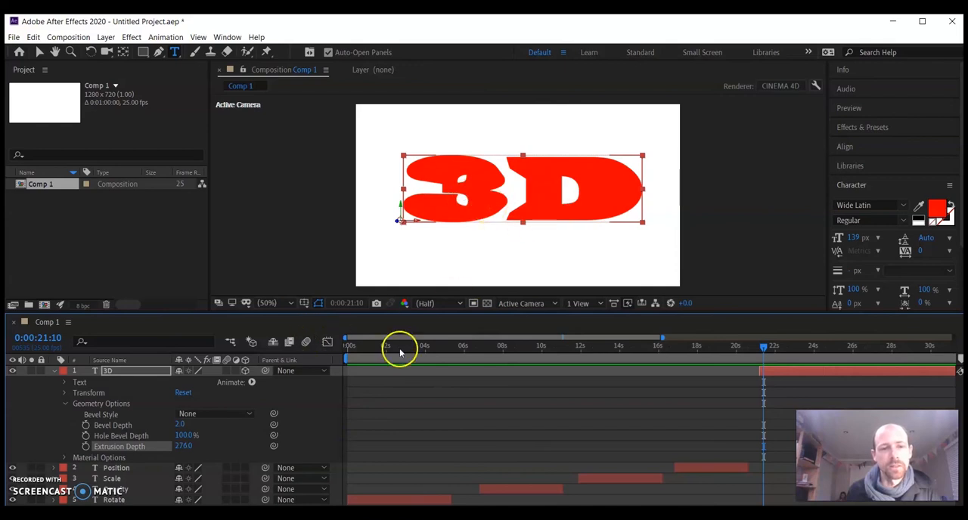
# Add an Ambient light layer with pink colour FEA1C7 and 402% intensity
pyautogui.click(69, 37)
pyautogui.moveTo(107, 37)
pyautogui.moveTo(119, 52)
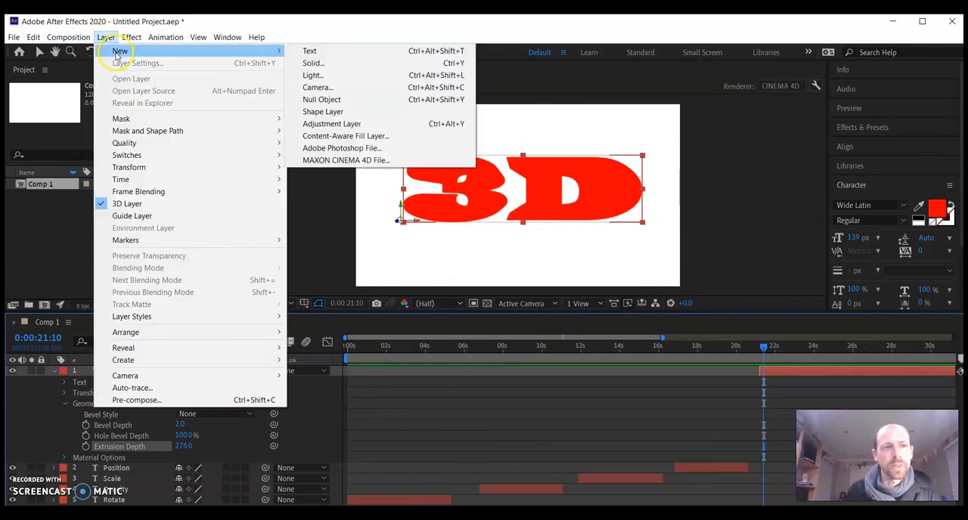
pyautogui.click(343, 79)
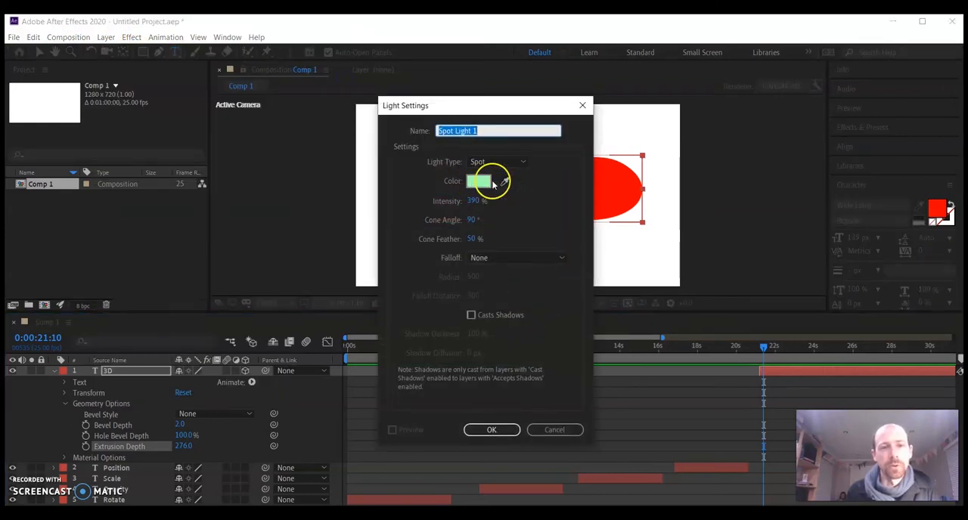
pyautogui.click(478, 181)
pyautogui.click(509, 216)
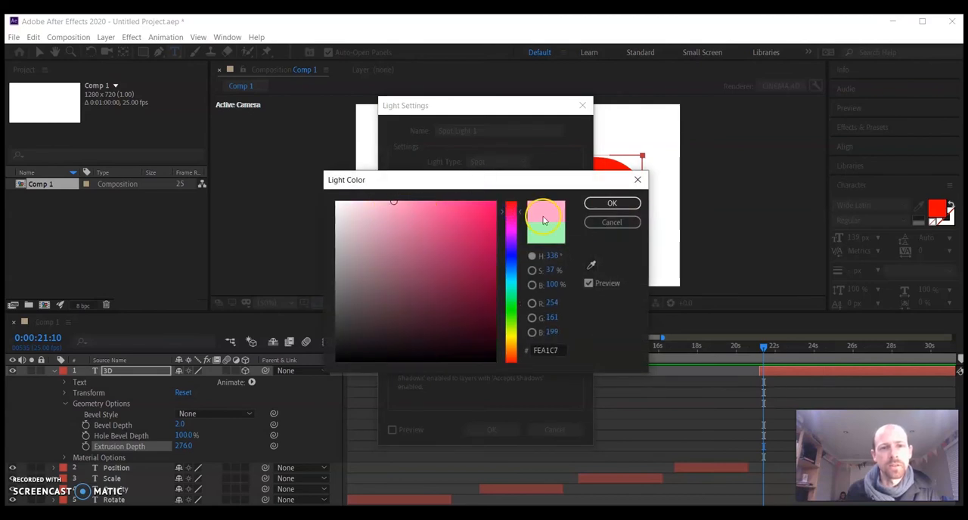
pyautogui.click(612, 203)
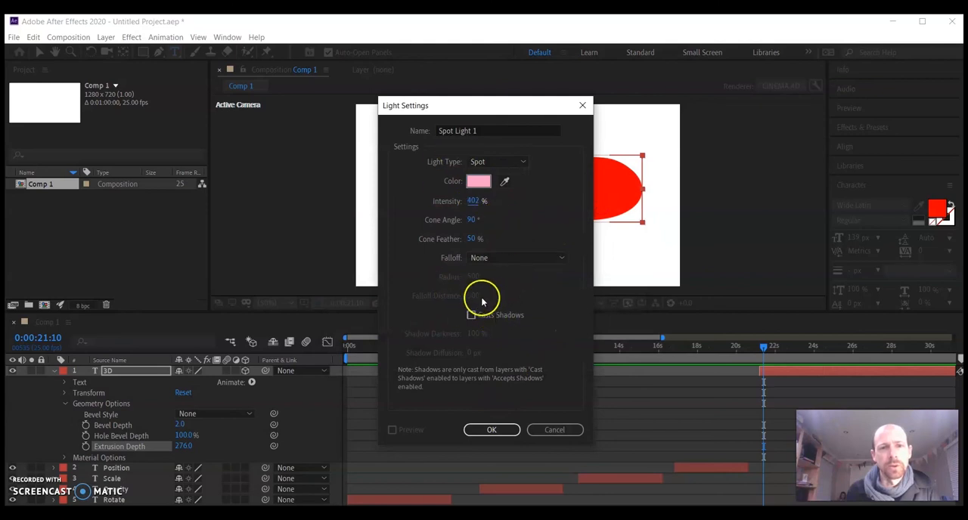
pyautogui.click(470, 220)
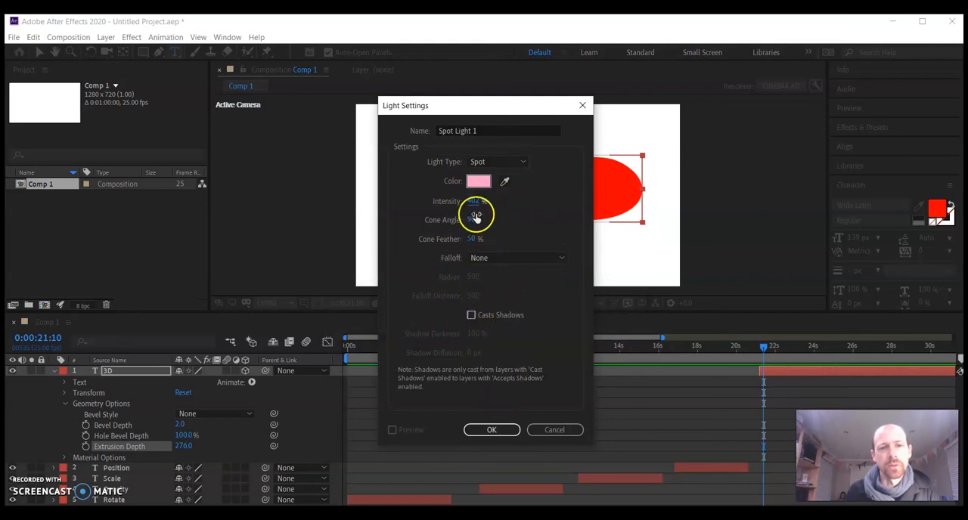
pyautogui.click(514, 162)
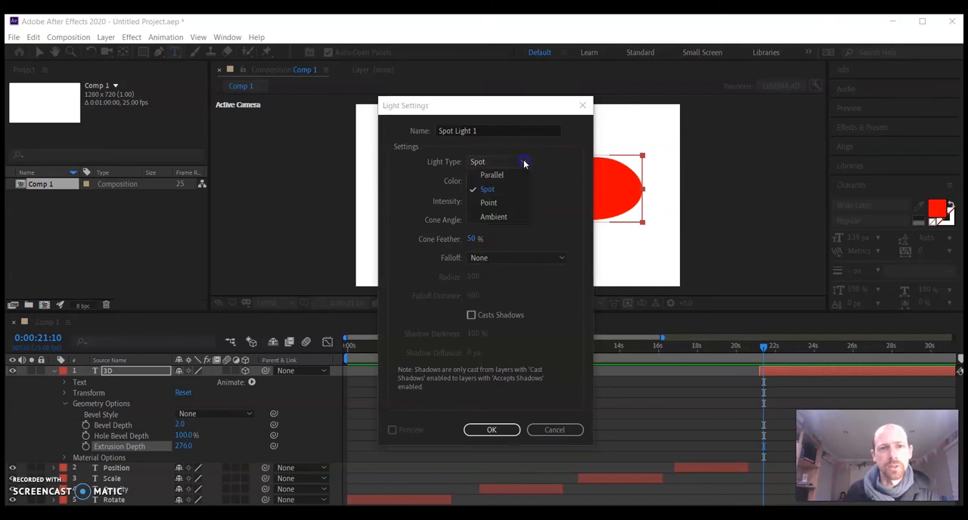
pyautogui.click(499, 218)
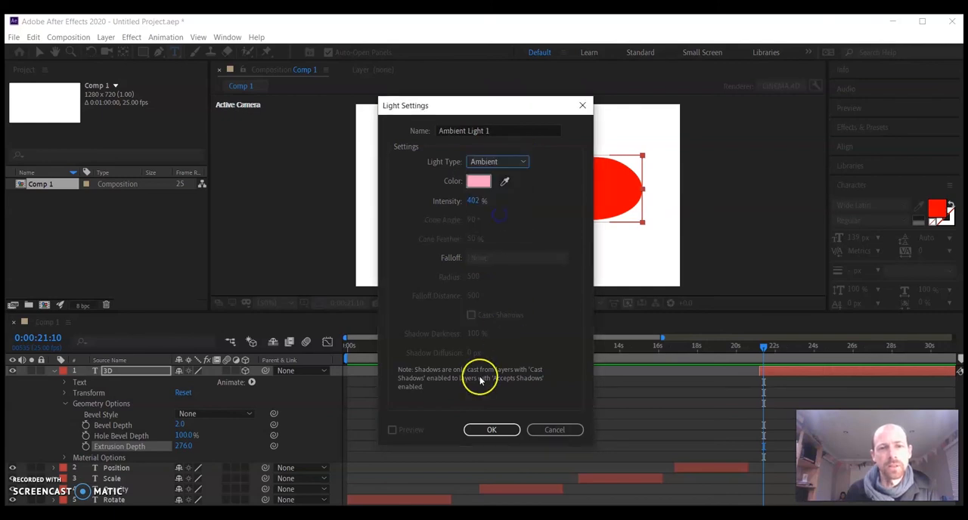
pyautogui.click(492, 430)
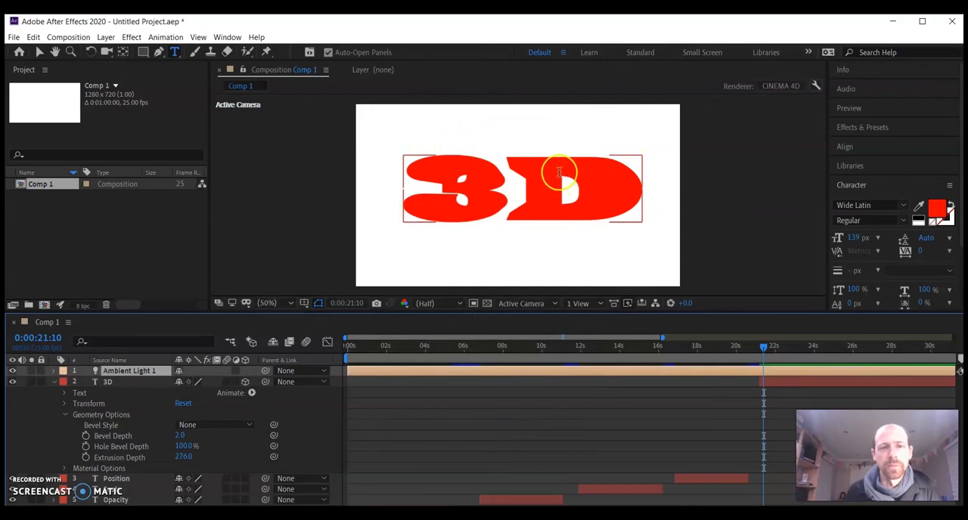
# Add a second light layer of type Spot, keeping the pink colour and 402% intensity
pyautogui.click(130, 37)
pyautogui.moveTo(117, 53)
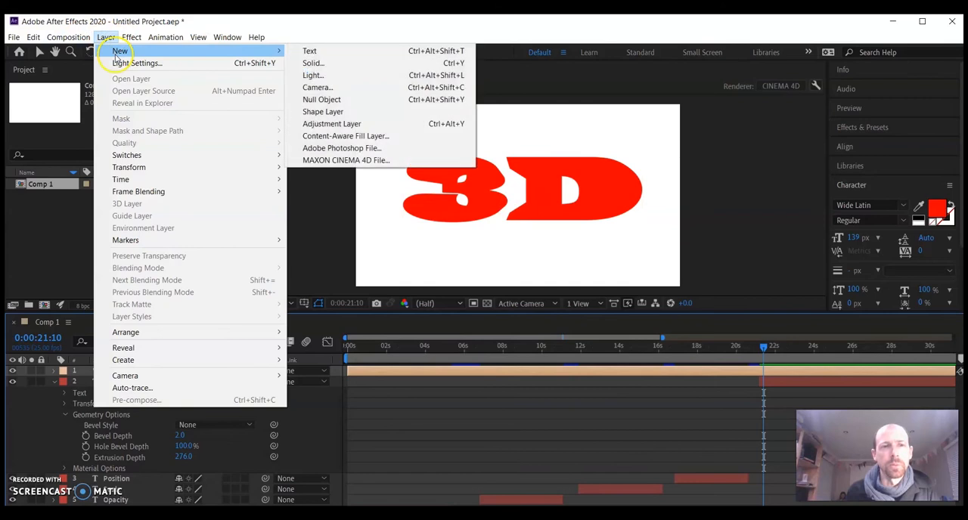
pyautogui.click(313, 76)
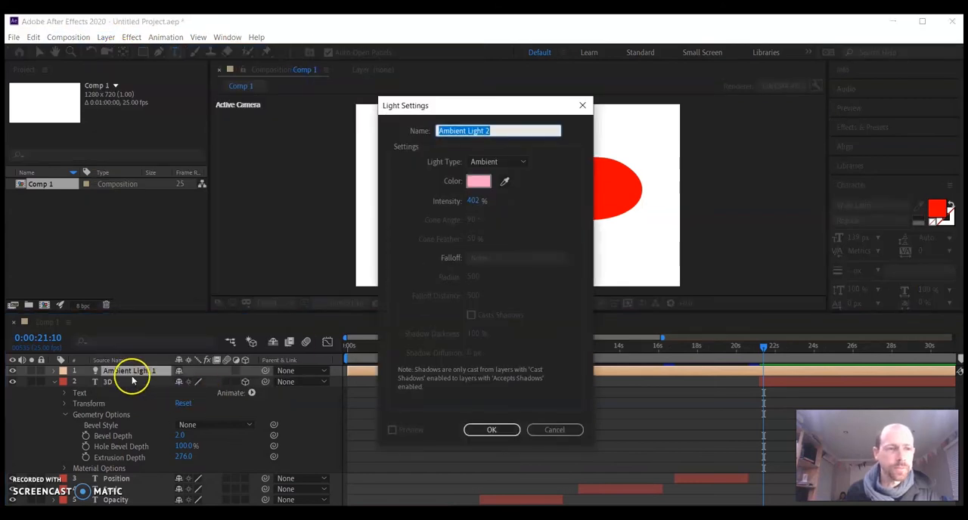
pyautogui.click(501, 162)
pyautogui.click(478, 195)
pyautogui.click(491, 430)
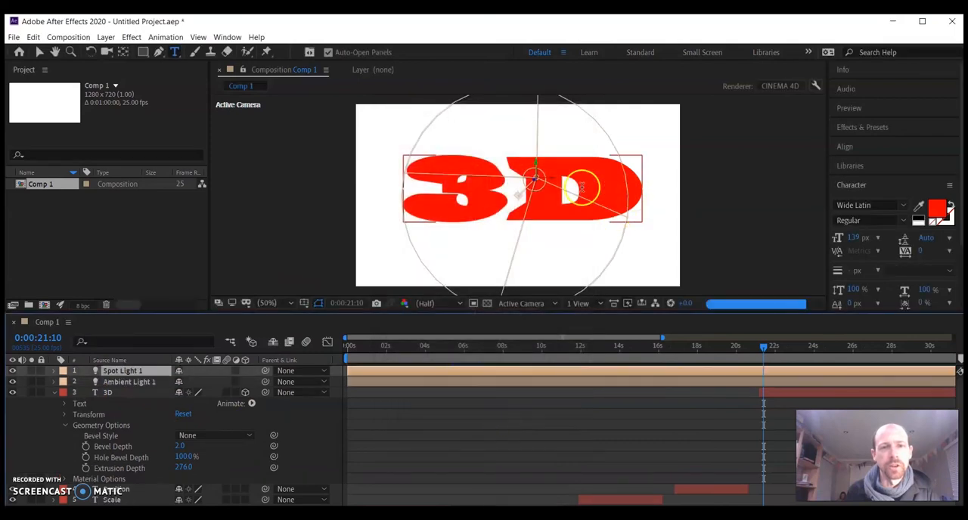
# With the Selection tool, move the spot light from the frame's centre to above the right part of the D
pyautogui.click(39, 52)
pyautogui.click(550, 179)
pyautogui.moveTo(550, 179); pyautogui.dragTo(631, 123)
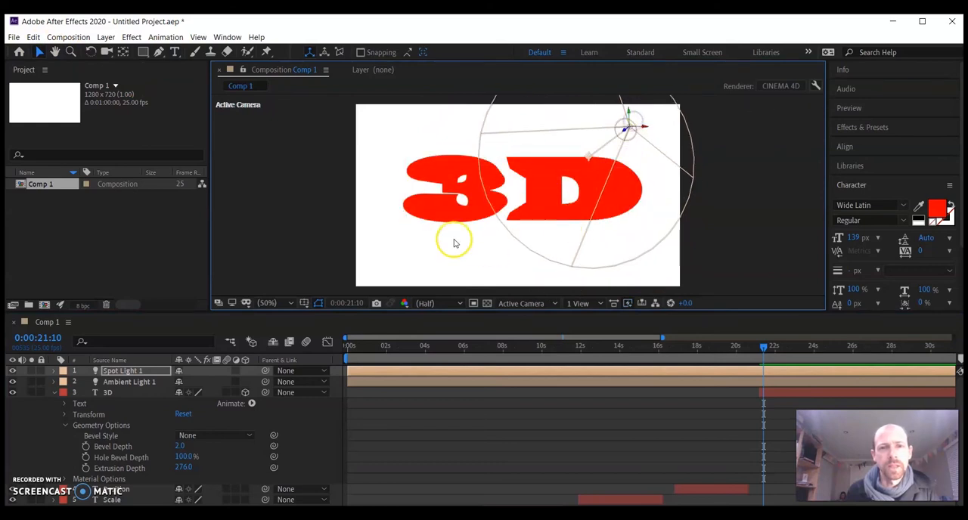
# Hide Ambient Light 1 and move the spot light just past the frame's upper-right edge, to about 1154, 130
pyautogui.click(7, 383)
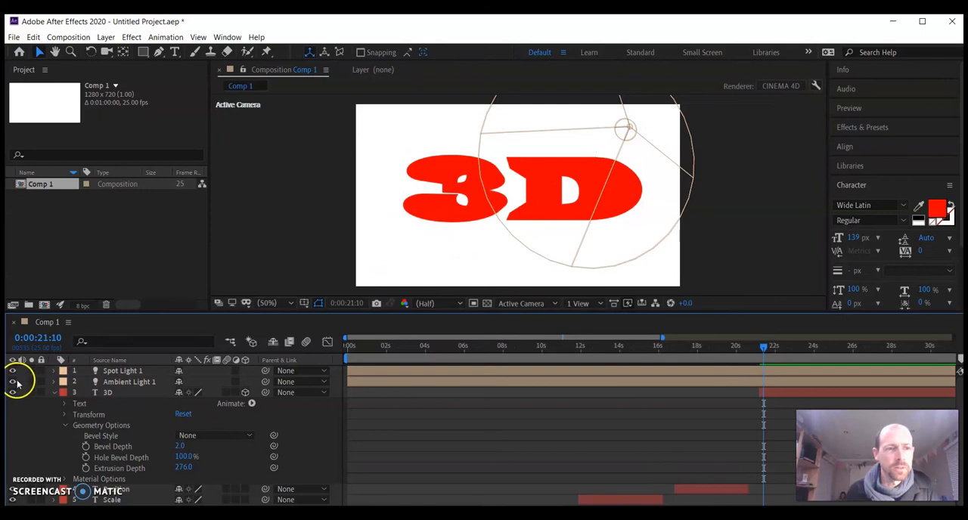
pyautogui.click(14, 383)
pyautogui.moveTo(628, 130)
pyautogui.mouseDown()
pyautogui.moveTo(578, 130)
pyautogui.moveTo(690, 134)
pyautogui.moveTo(669, 108)
pyautogui.mouseUp()
pyautogui.press('`')
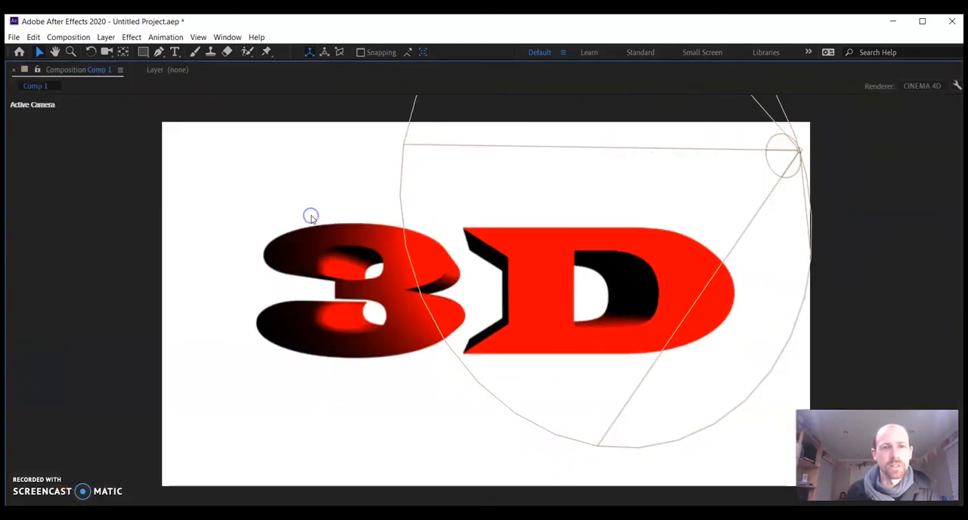
pyautogui.click(803, 157)
pyautogui.moveTo(801, 155)
pyautogui.mouseDown()
pyautogui.moveTo(763, 183)
pyautogui.moveTo(684, 200)
pyautogui.moveTo(809, 189)
pyautogui.moveTo(820, 157)
pyautogui.mouseUp()
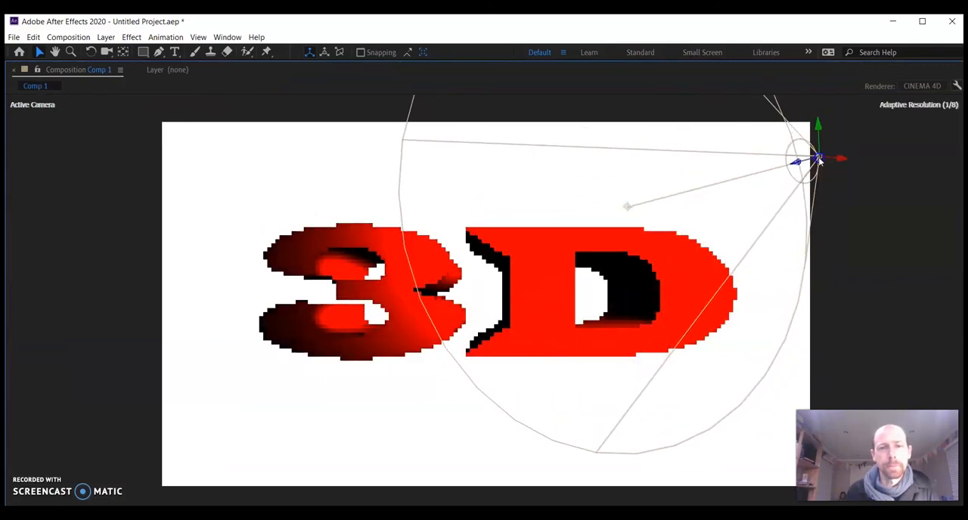
pyautogui.press('`')
# Keyframe Spot Light 1's Position at 0:00:21:10 and set its X position to 1449.1 at 0:00:22:16
pyautogui.click(54, 371)
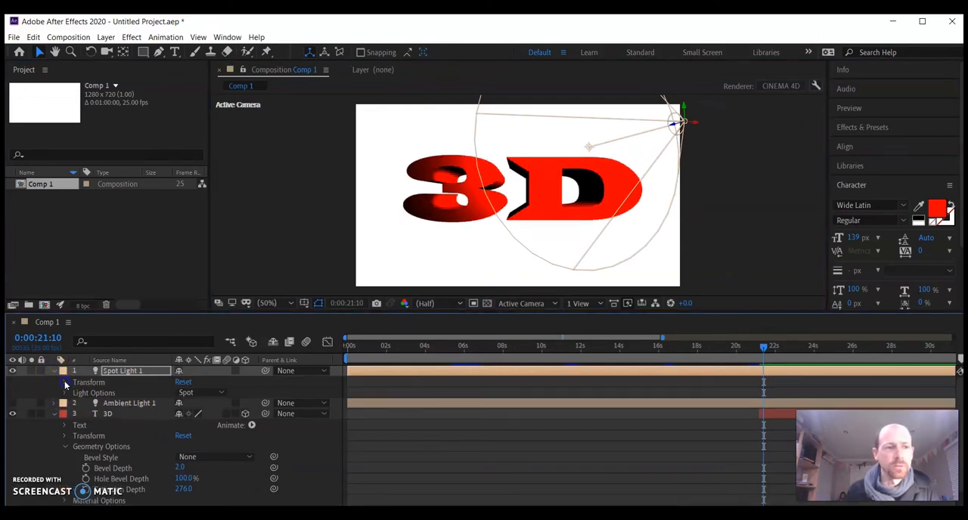
pyautogui.click(65, 383)
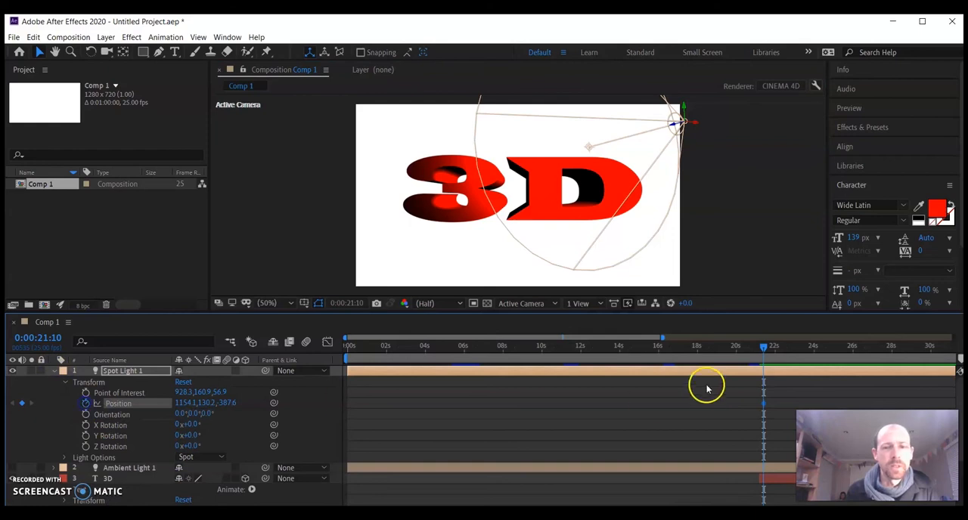
pyautogui.moveTo(773, 349); pyautogui.dragTo(788, 349)
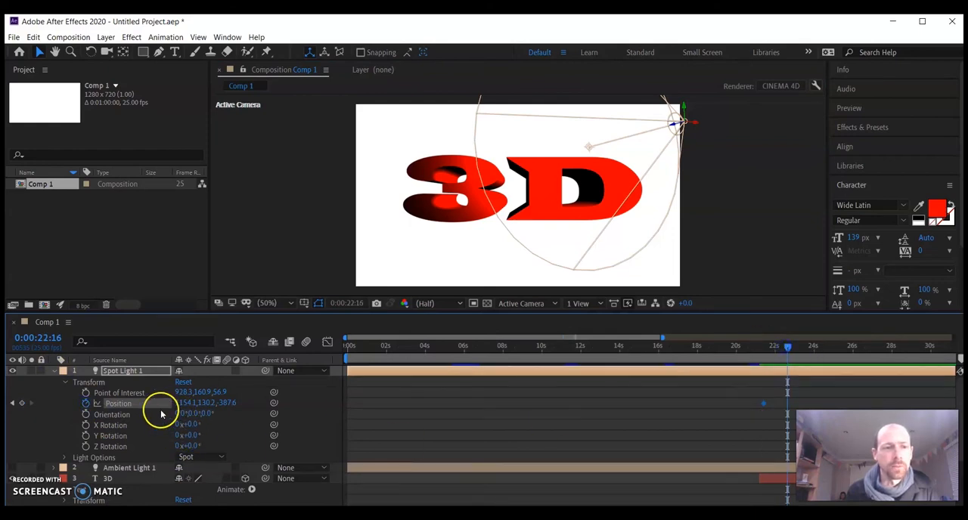
pyautogui.moveTo(186, 403); pyautogui.dragTo(372, 407)
# Add a Spot Light 1 position keyframe at 0:00:26:06 with the Y position set to 720.2
pyautogui.click(780, 365)
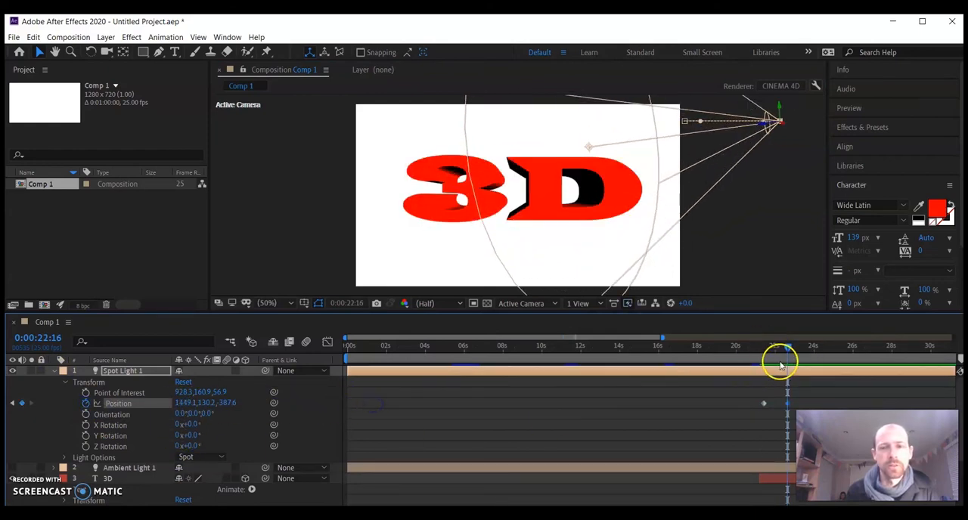
pyautogui.moveTo(789, 349); pyautogui.dragTo(858, 347)
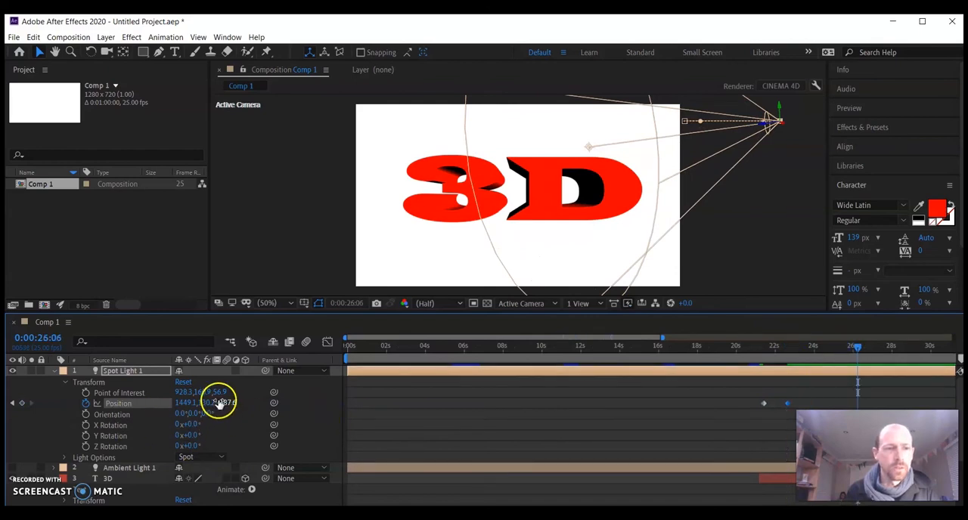
pyautogui.moveTo(183, 402); pyautogui.dragTo(572, 410)
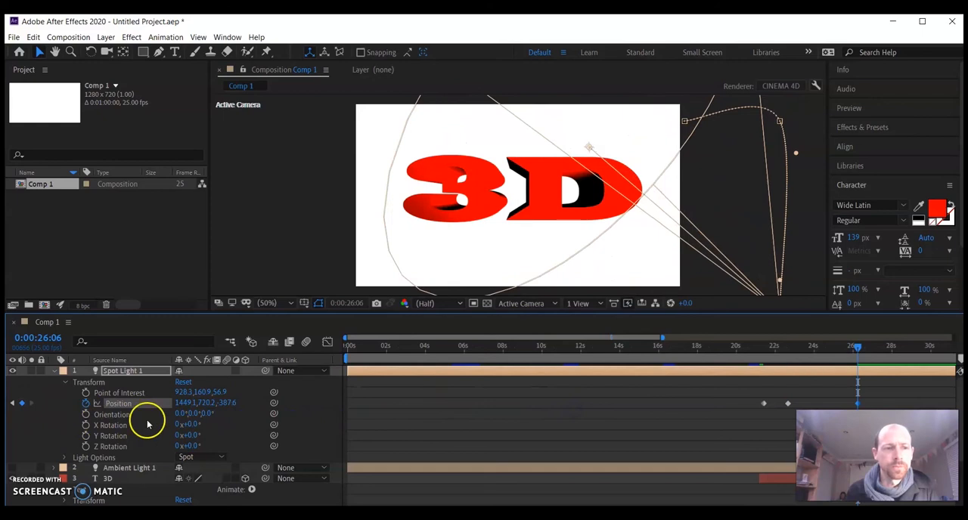
# Delete all of Spot Light 1's Position keyframes so the light stays fixed at 1154.1, 130.2
pyautogui.moveTo(215, 407); pyautogui.dragTo(568, 394)
pyautogui.moveTo(858, 347); pyautogui.dragTo(866, 412)
pyautogui.click(162, 401)
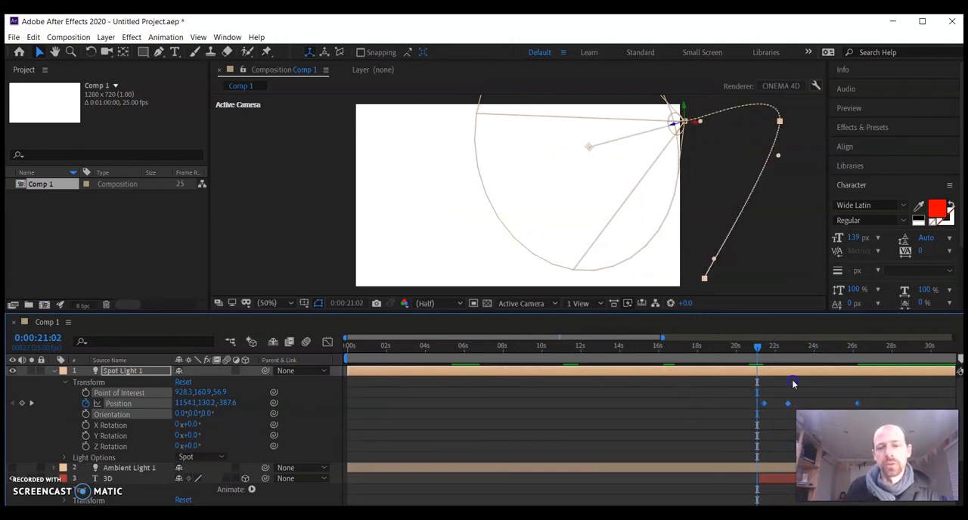
pyautogui.press('Delete')
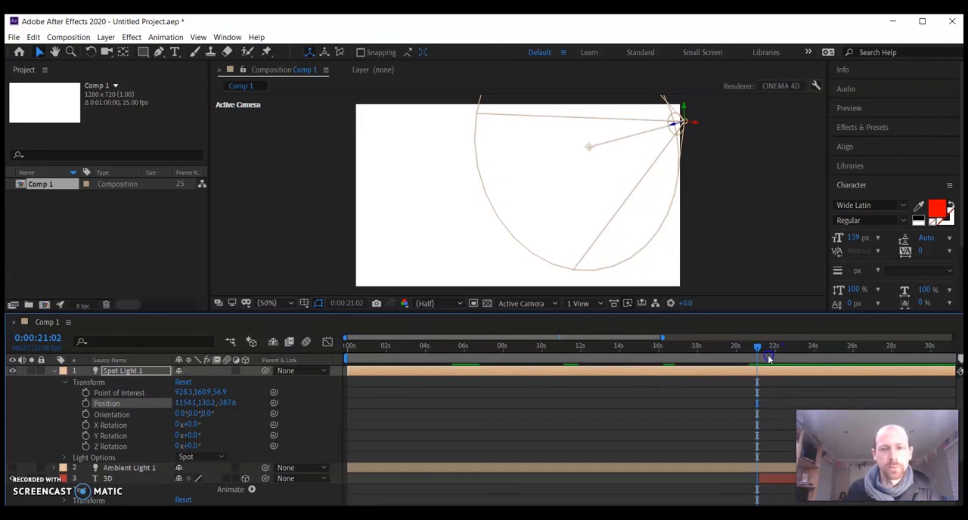
# At 0:00:21:20, collapse Spot Light 1's properties and start keyframing the 3D text layer's X, Y and Z Rotation
pyautogui.moveTo(761, 347); pyautogui.dragTo(774, 347)
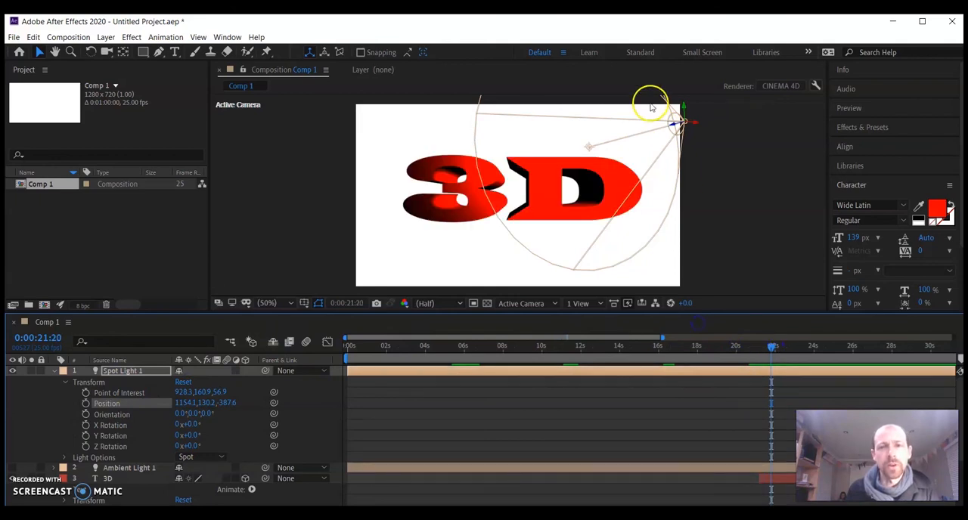
pyautogui.click(55, 372)
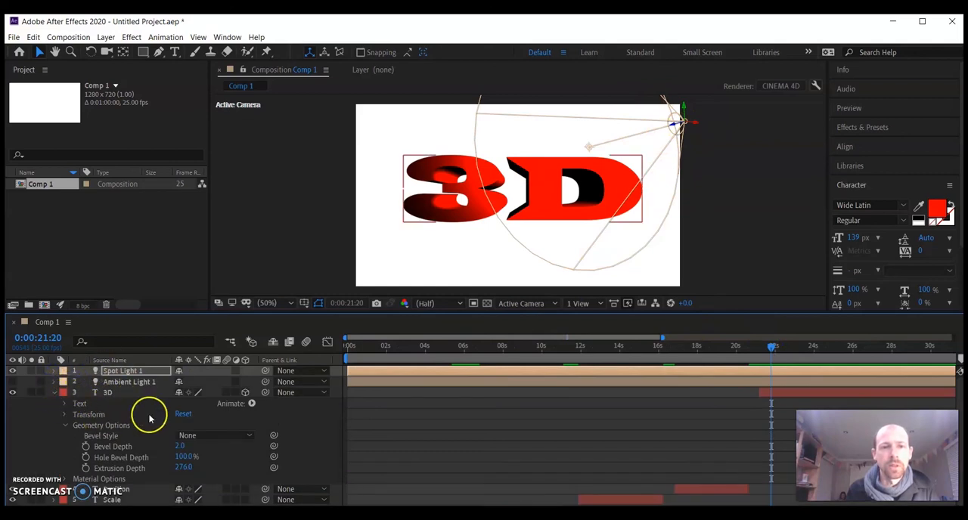
pyautogui.click(65, 426)
pyautogui.click(65, 414)
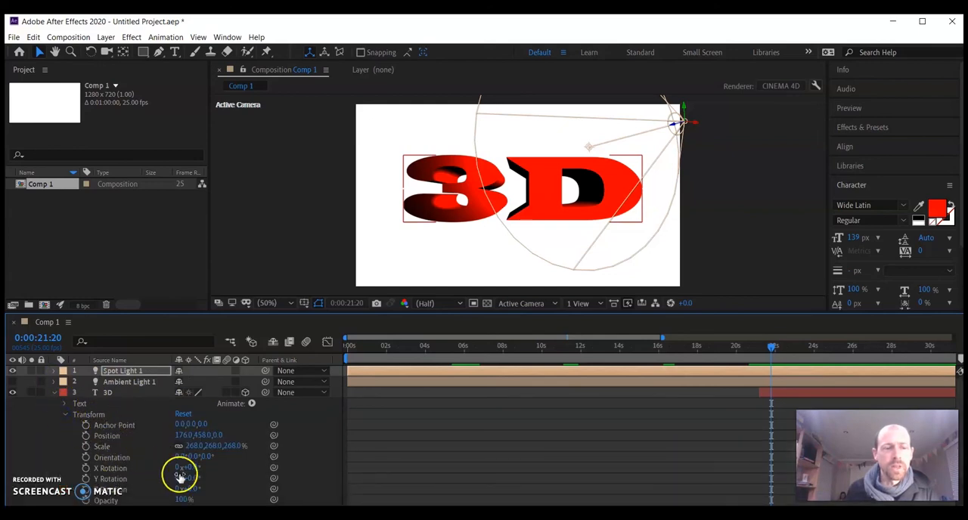
pyautogui.scroll(-2, 185, 484)
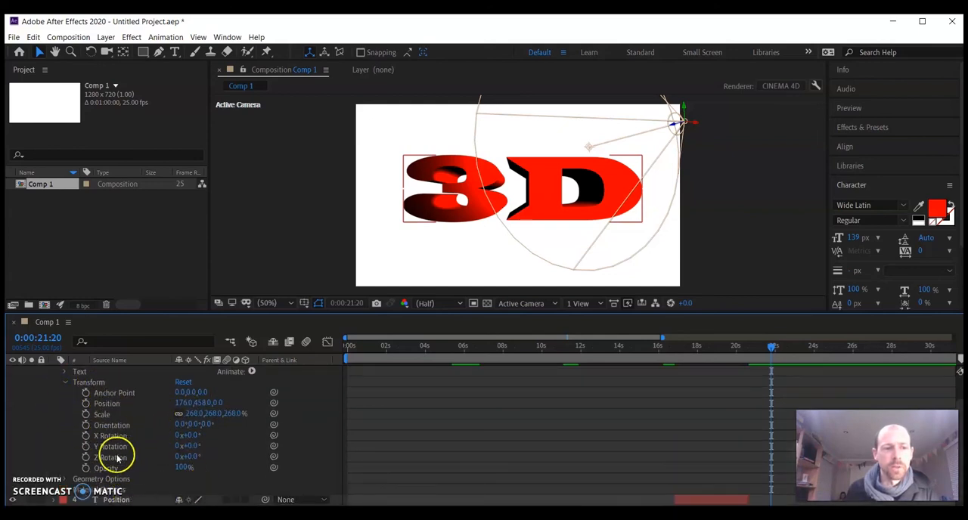
pyautogui.click(86, 457)
pyautogui.click(86, 447)
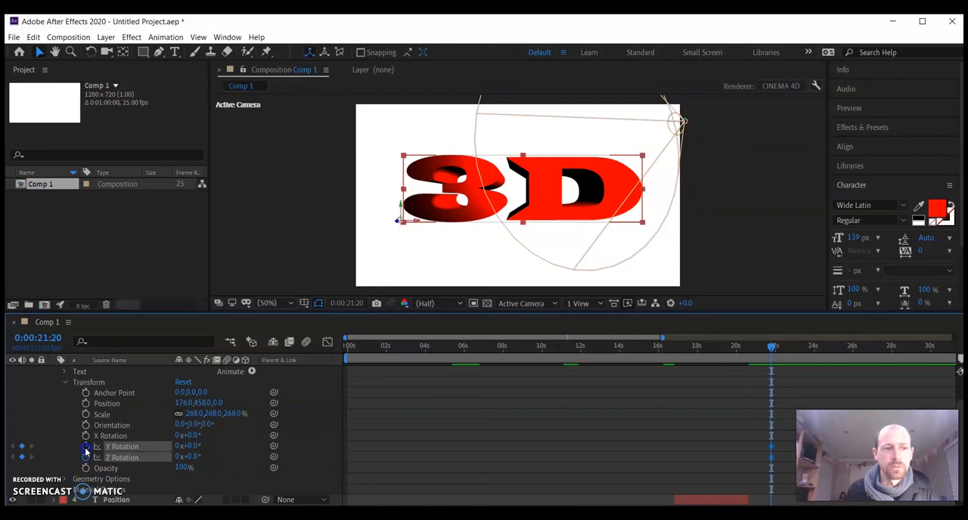
pyautogui.click(86, 435)
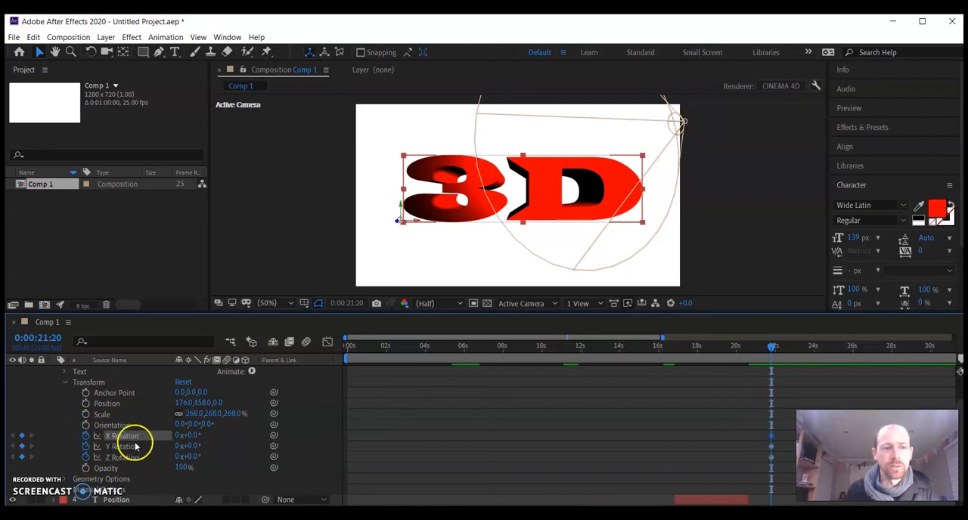
# Keyframe the 3D layer's X Rotation at 51° at 0:00:22:04 and at -20° just before 23 seconds
pyautogui.moveTo(772, 346); pyautogui.dragTo(777, 346)
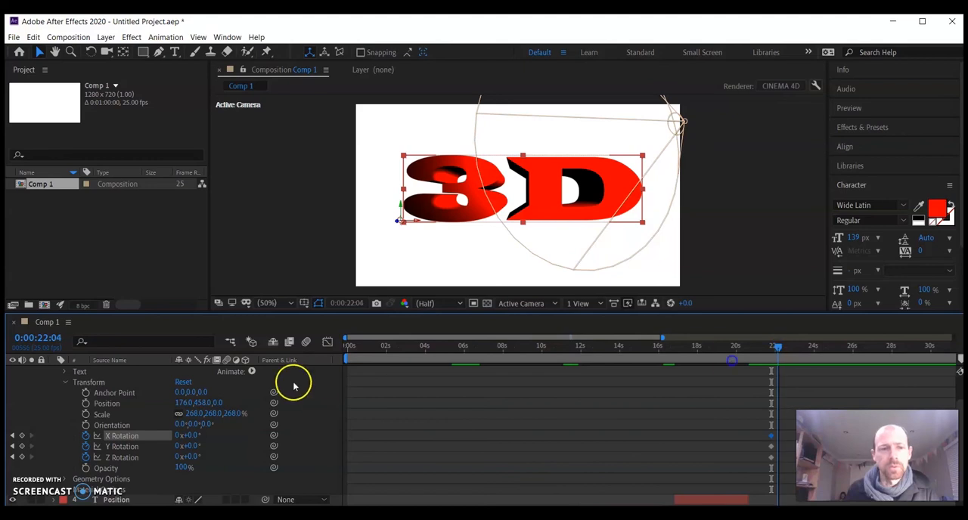
pyautogui.moveTo(189, 438); pyautogui.dragTo(227, 435)
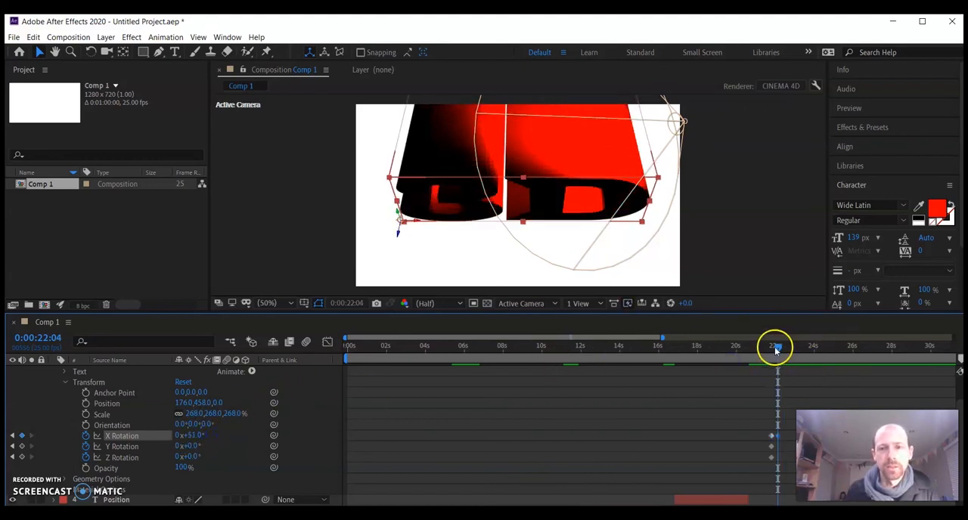
pyautogui.moveTo(777, 350); pyautogui.dragTo(777, 350)
pyautogui.click(198, 440)
pyautogui.moveTo(178, 441); pyautogui.dragTo(155, 446)
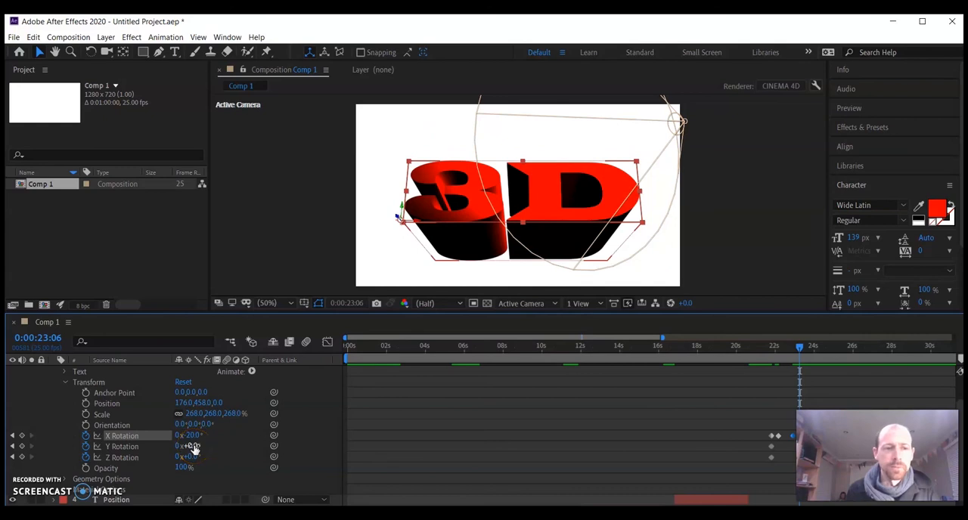
# Add a Y Rotation keyframe of -42° to the 3D layer at 0:00:23:06
pyautogui.click(22, 447)
pyautogui.click(194, 447)
pyautogui.moveTo(202, 446); pyautogui.dragTo(177, 450)
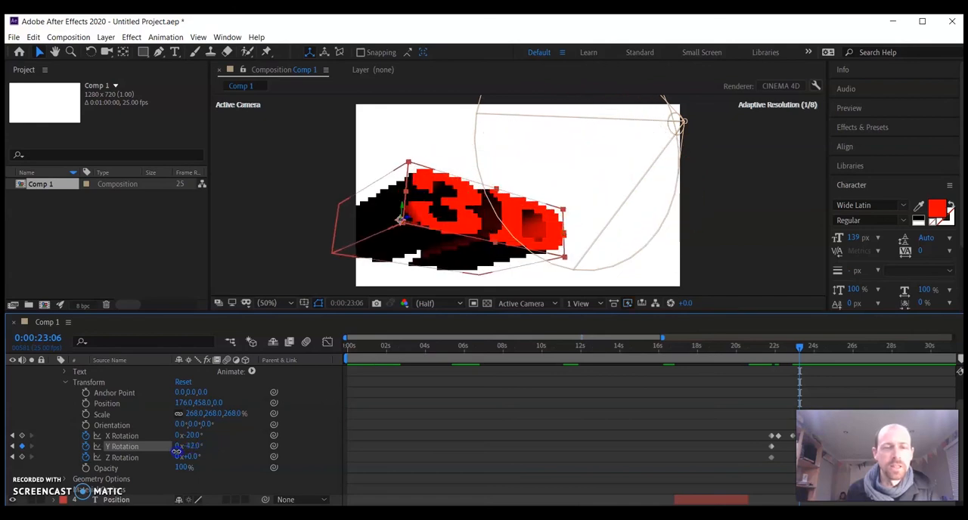
# At 0:00:23:19, add a Z Rotation keyframe of 5° to the 3D layer and set its Anchor Point to 122, 12
pyautogui.click(811, 348)
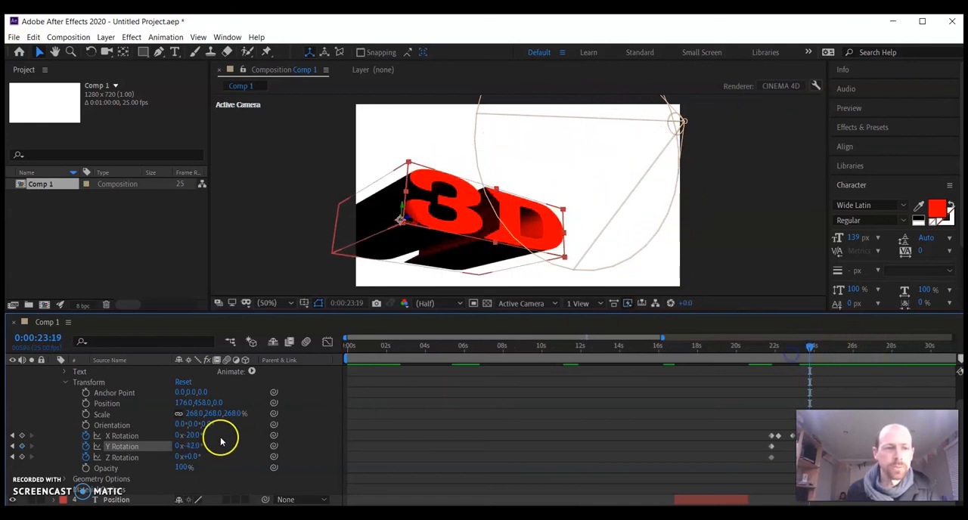
pyautogui.click(23, 457)
pyautogui.moveTo(190, 457); pyautogui.dragTo(164, 433)
pyautogui.moveTo(189, 393); pyautogui.dragTo(254, 391)
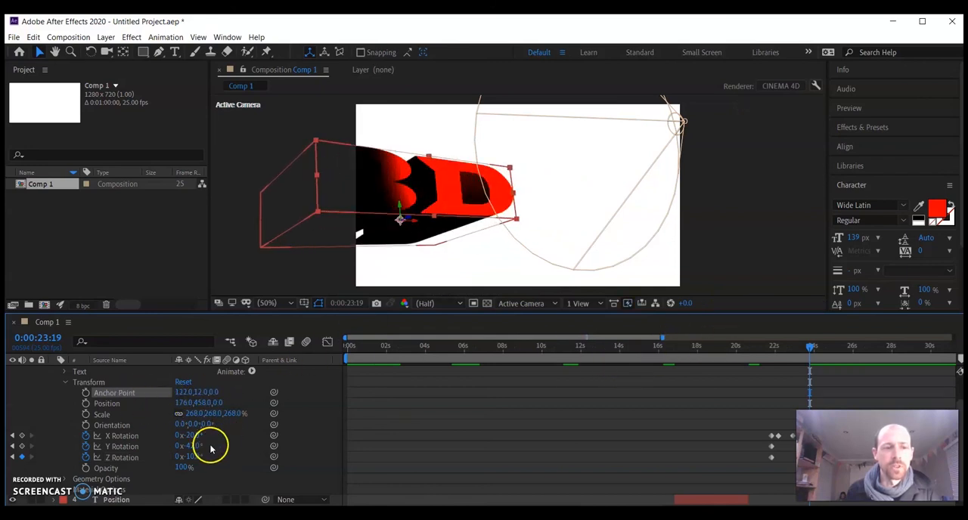
pyautogui.moveTo(190, 457)
pyautogui.mouseDown()
pyautogui.moveTo(123, 456)
pyautogui.moveTo(195, 449)
pyautogui.mouseUp()
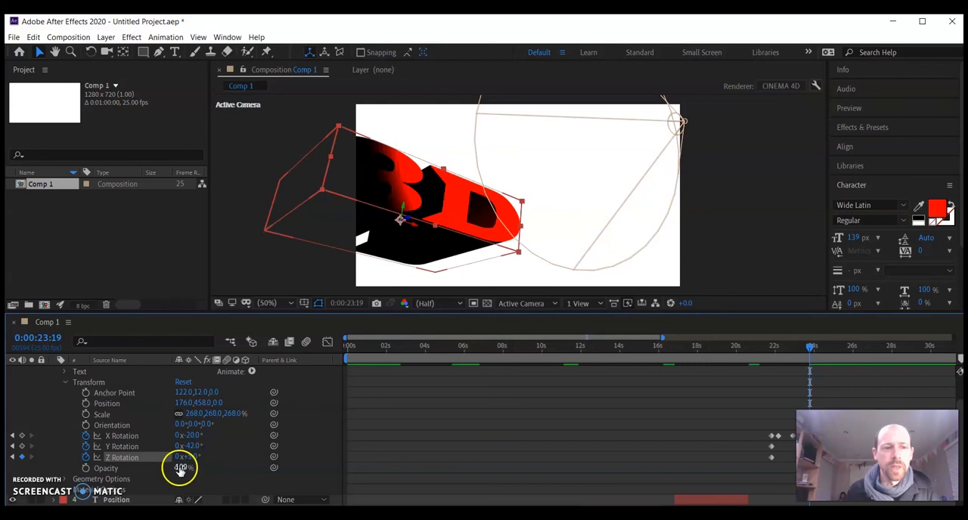
# Keyframe the 3D layer's Scale at 513% at 0:00:23:19 and at 175% at 0:00:24:20
pyautogui.click(87, 415)
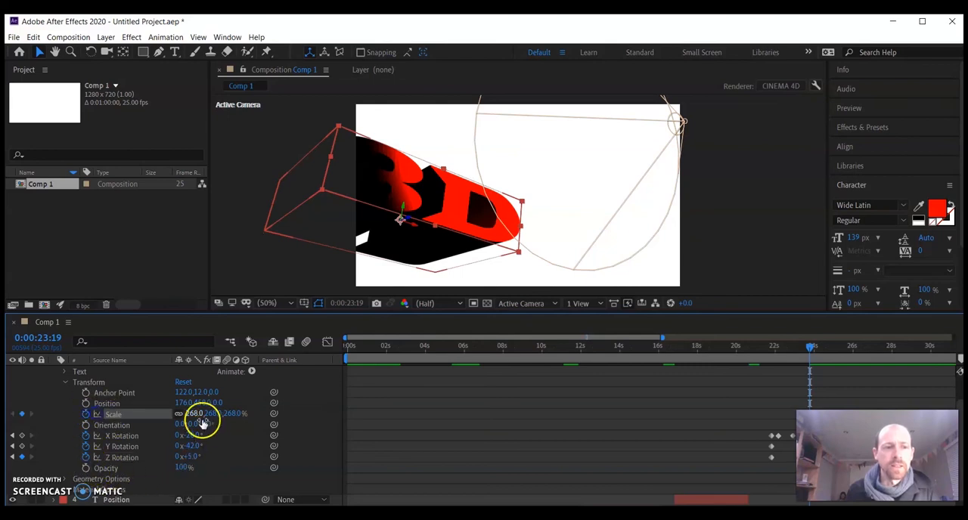
pyautogui.moveTo(198, 413); pyautogui.dragTo(364, 414)
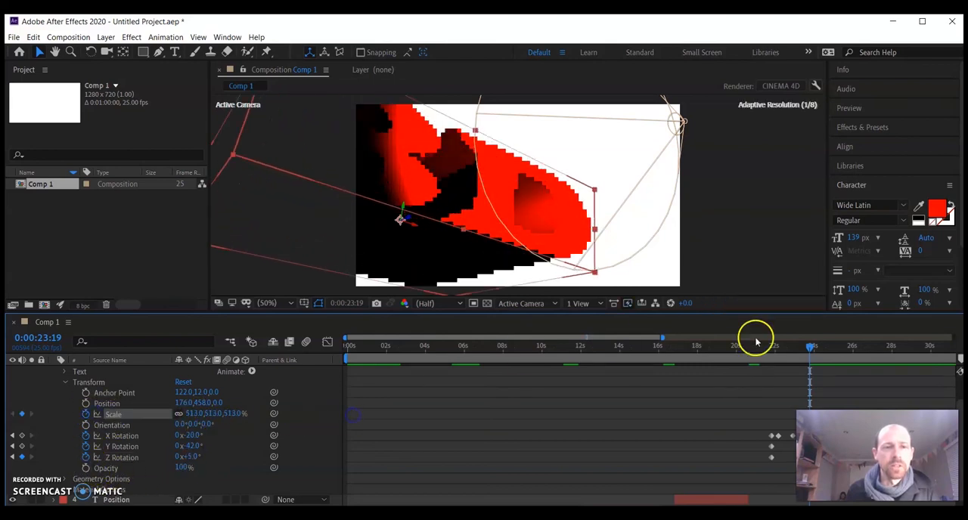
pyautogui.click(225, 414)
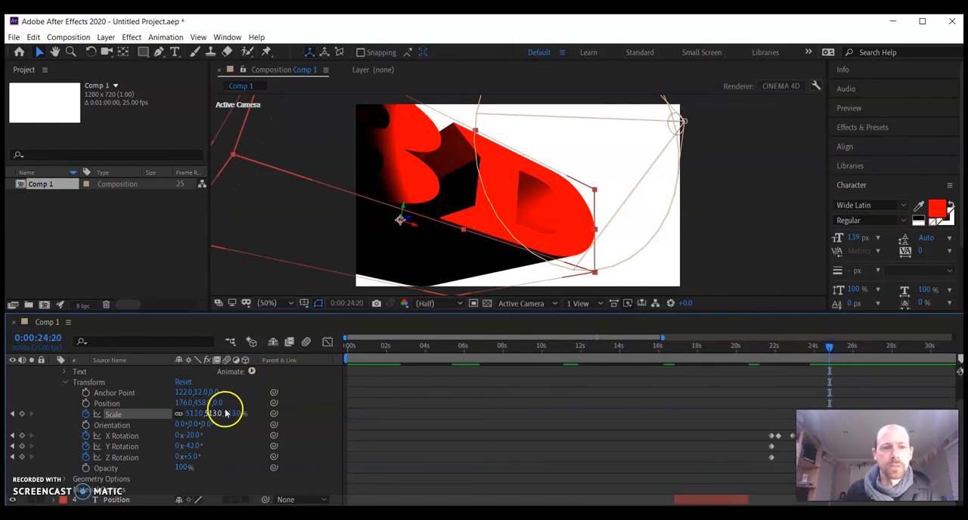
pyautogui.moveTo(204, 412); pyautogui.dragTo(9, 425)
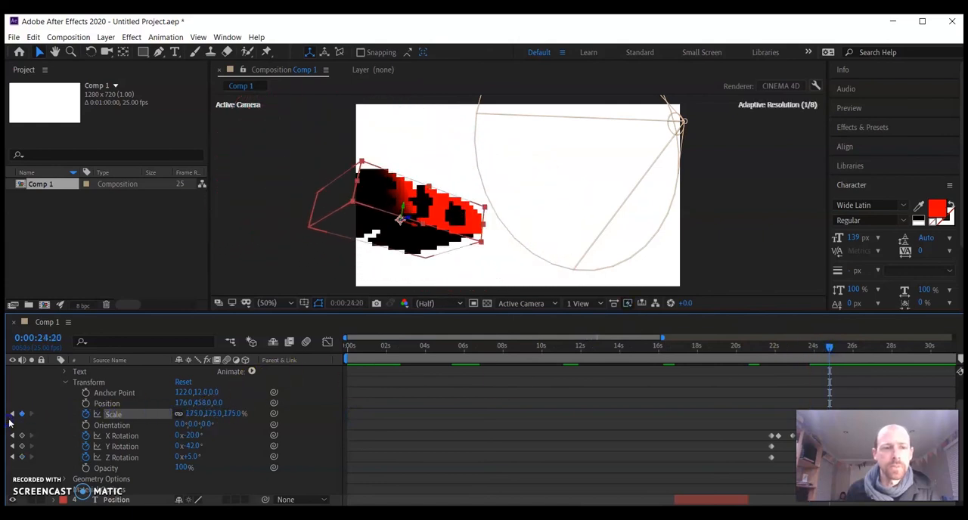
# Unlink the 3D layer's Scale proportions and keyframe the Y scale at 575% at 0:00:25:09
pyautogui.press('Return')
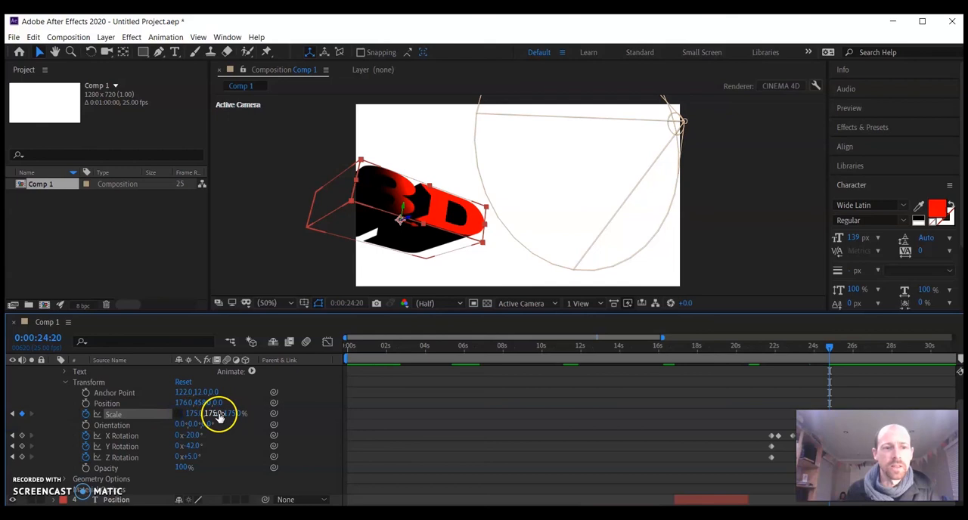
pyautogui.click(842, 347)
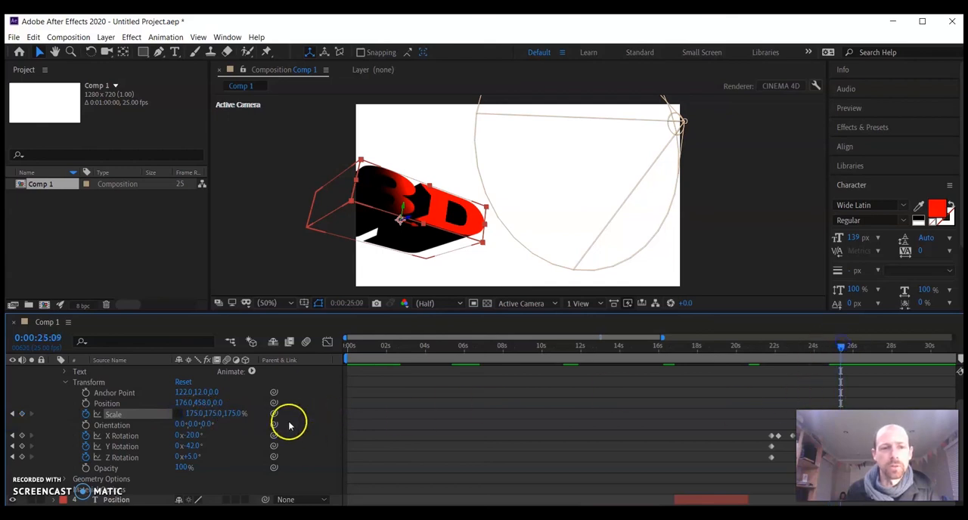
pyautogui.moveTo(209, 414); pyautogui.dragTo(452, 401)
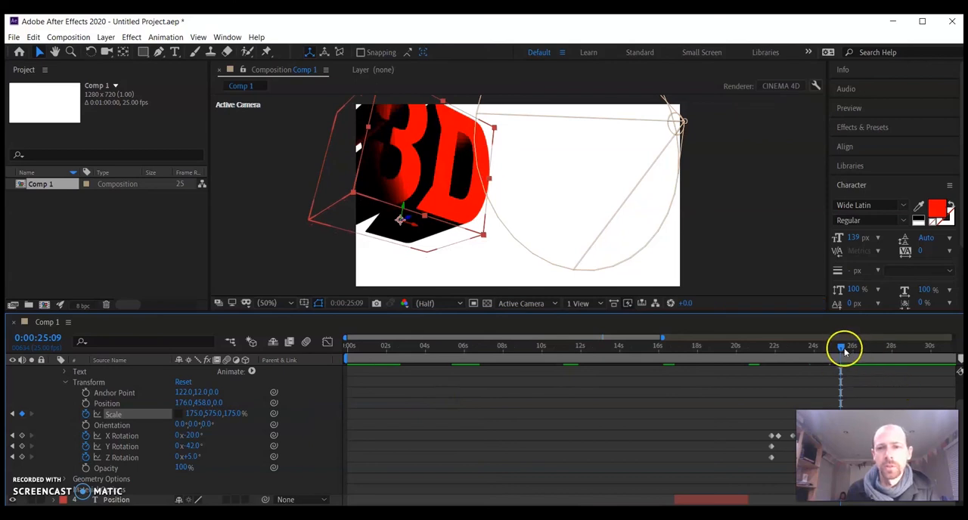
# Keyframe the 3D layer's Position at 109, 551 at 0:00:26:16 and at about 533, 594 at 0:00:27:20
pyautogui.moveTo(857, 350); pyautogui.dragTo(866, 348)
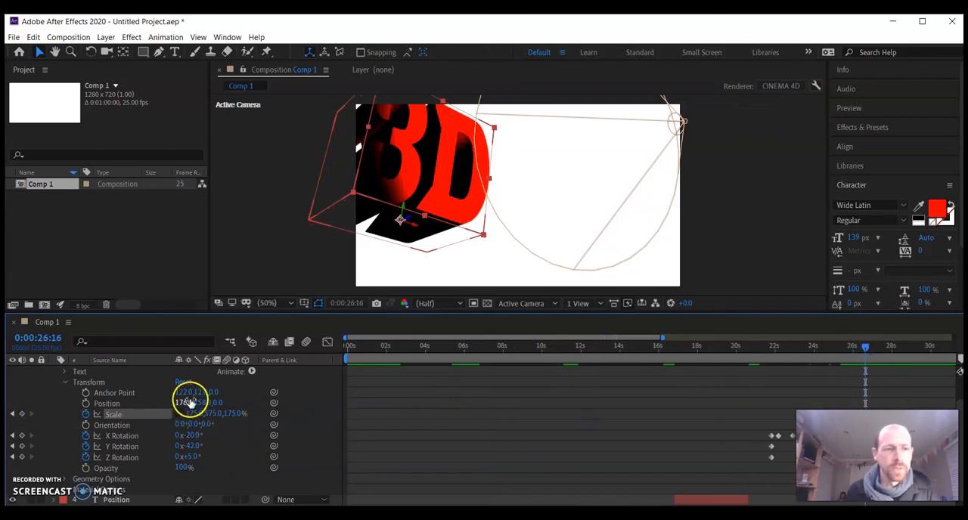
pyautogui.click(86, 404)
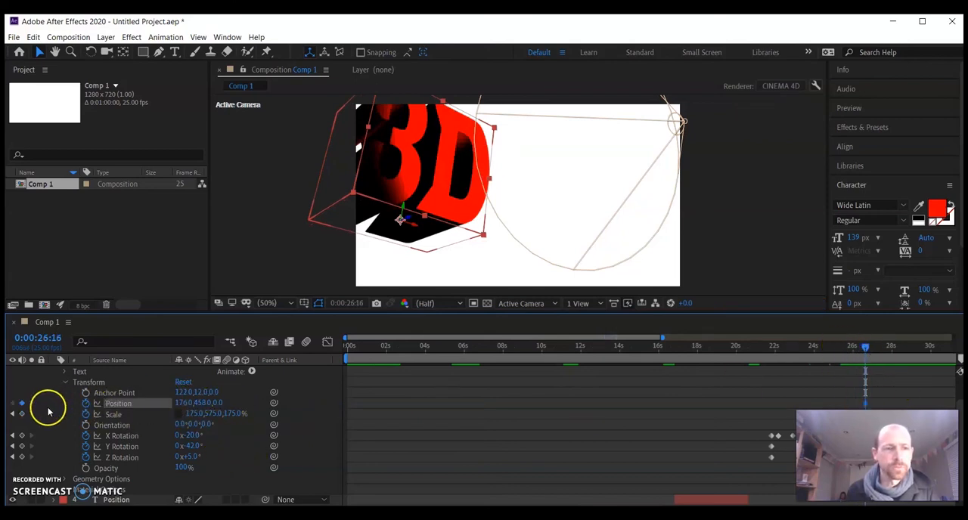
pyautogui.moveTo(199, 404); pyautogui.dragTo(227, 403)
pyautogui.moveTo(279, 402); pyautogui.dragTo(258, 403)
pyautogui.moveTo(187, 404); pyautogui.dragTo(137, 403)
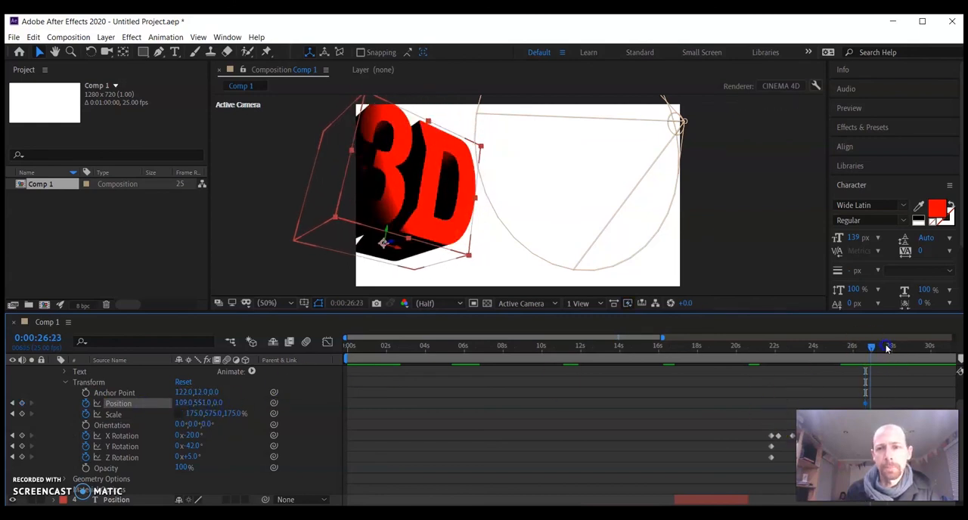
pyautogui.moveTo(201, 402); pyautogui.dragTo(390, 399)
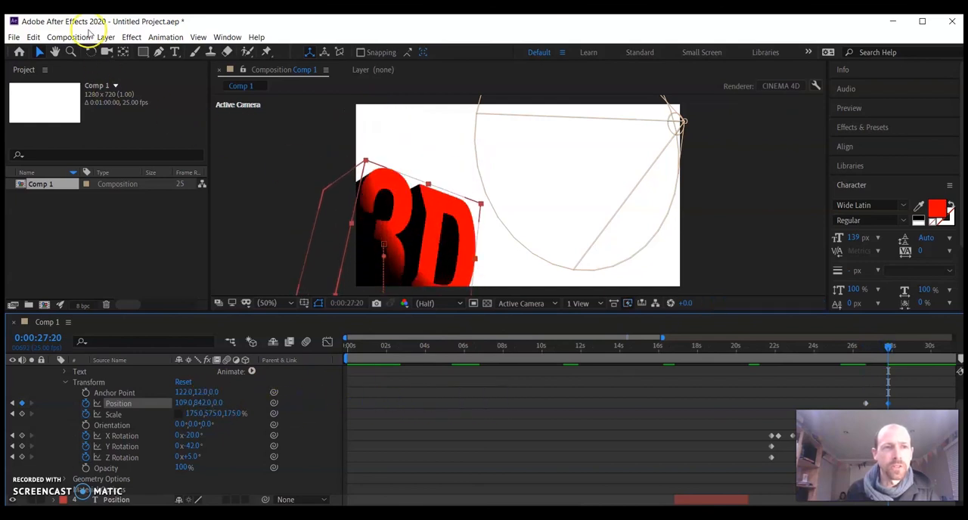
pyautogui.moveTo(512, 158)
pyautogui.mouseDown()
pyautogui.moveTo(572, 136)
pyautogui.moveTo(503, 145)
pyautogui.mouseUp()
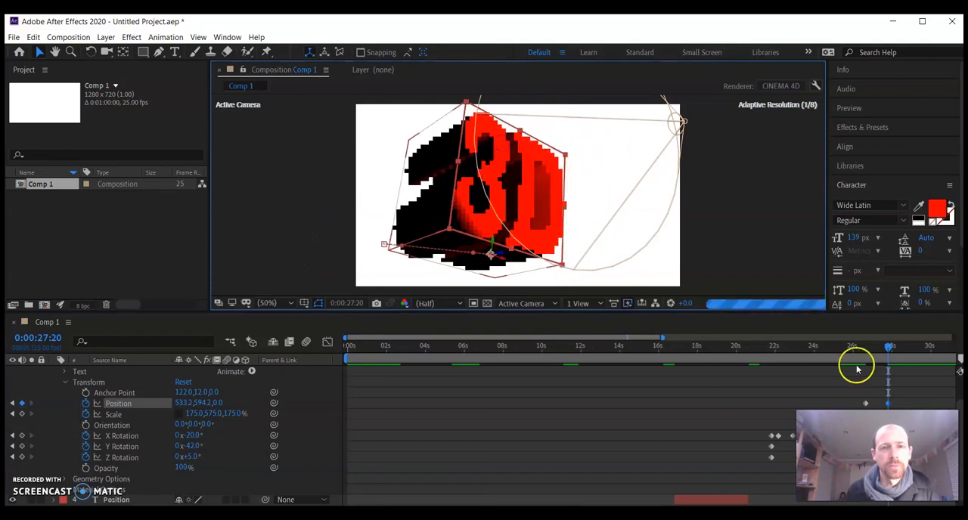
# Preview the 3D text animation from about 0:00:21:02
pyautogui.moveTo(889, 350); pyautogui.dragTo(757, 377)
pyautogui.press('space')
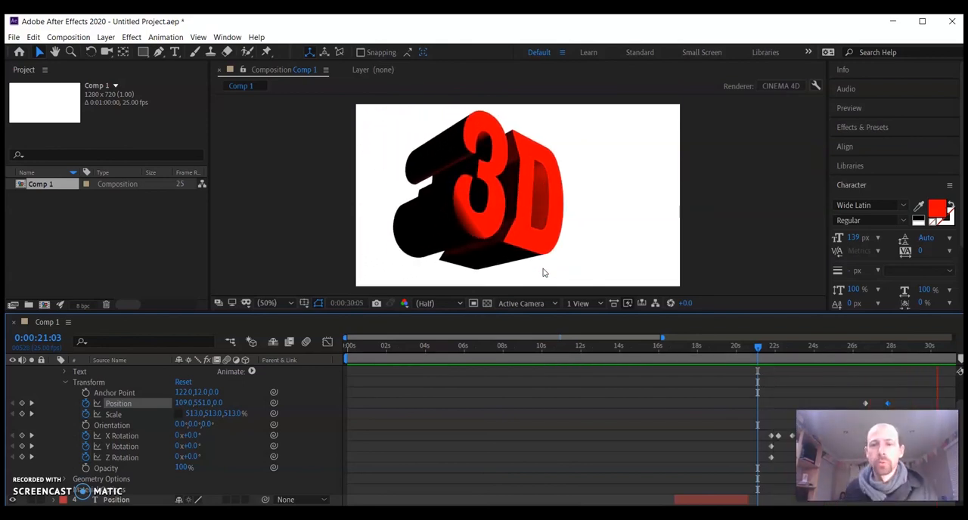
pyautogui.moveTo(727, 357); pyautogui.dragTo(759, 360)
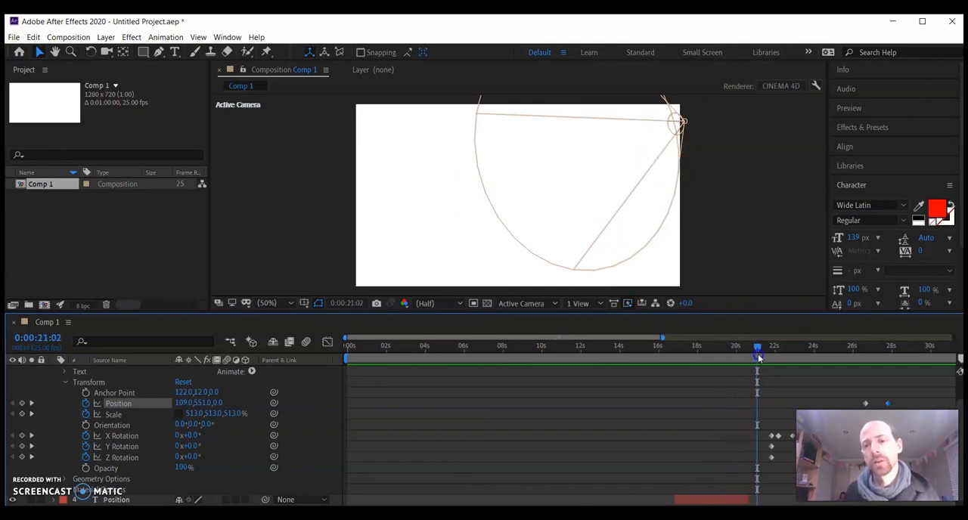
pyautogui.press('space')
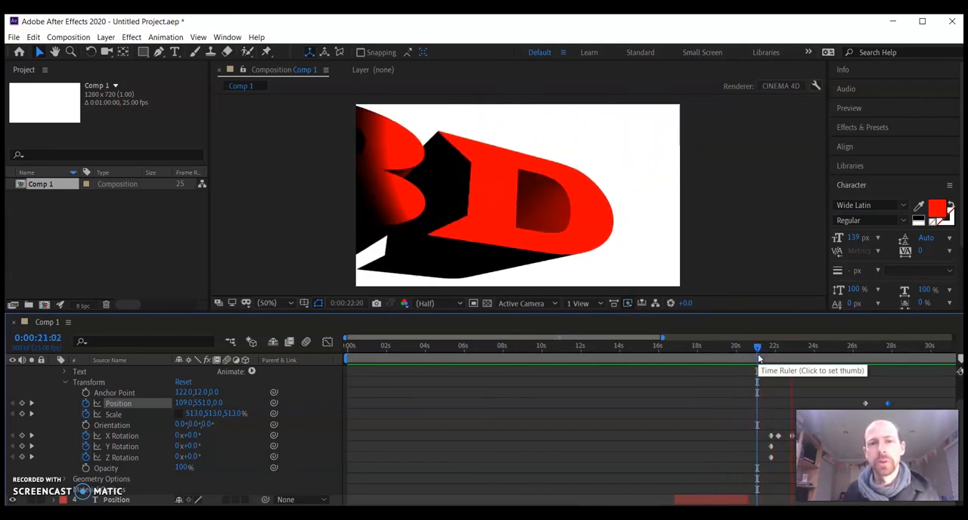
# Enlarge the composition view to watch the 3D animation playing at full panel size, then restore the standard layout
pyautogui.click(305, 143)
pyautogui.press('`')
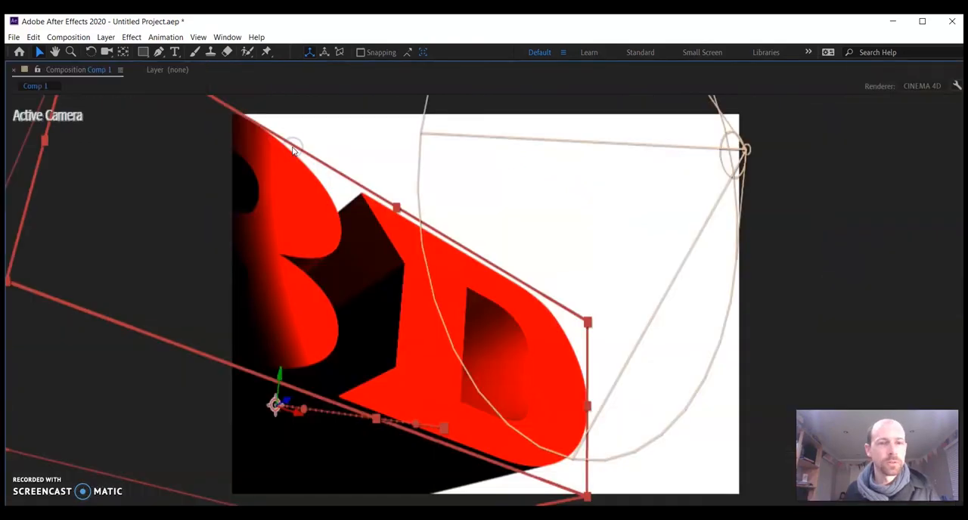
pyautogui.press('space')
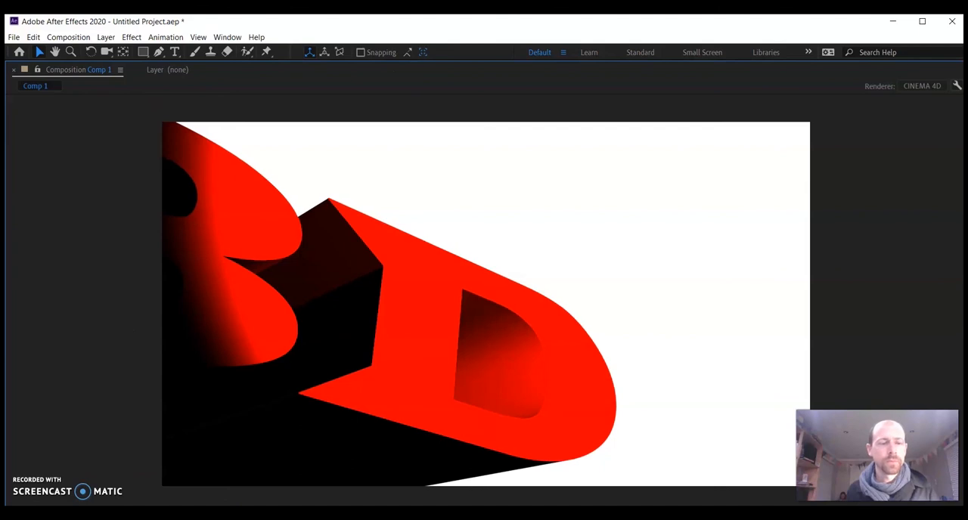
pyautogui.press('`')
pyautogui.press('`')
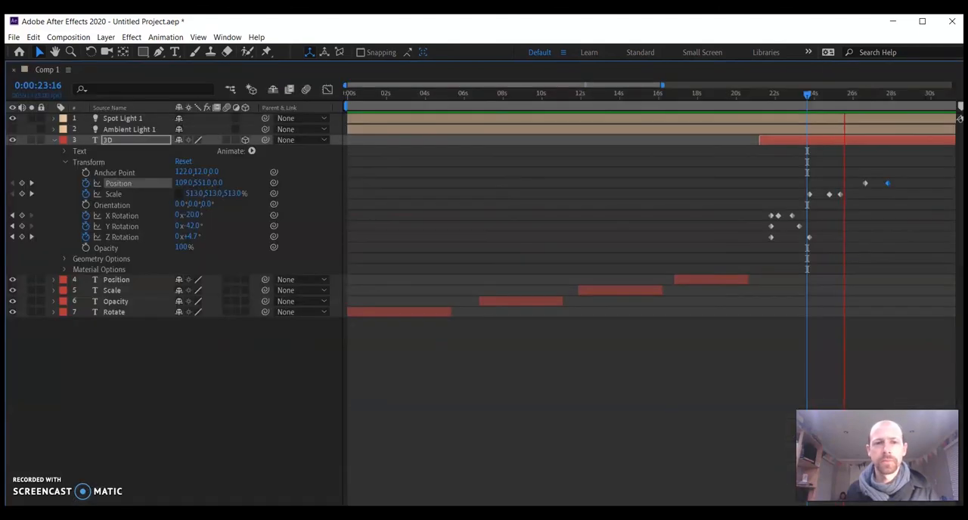
pyautogui.press('`')
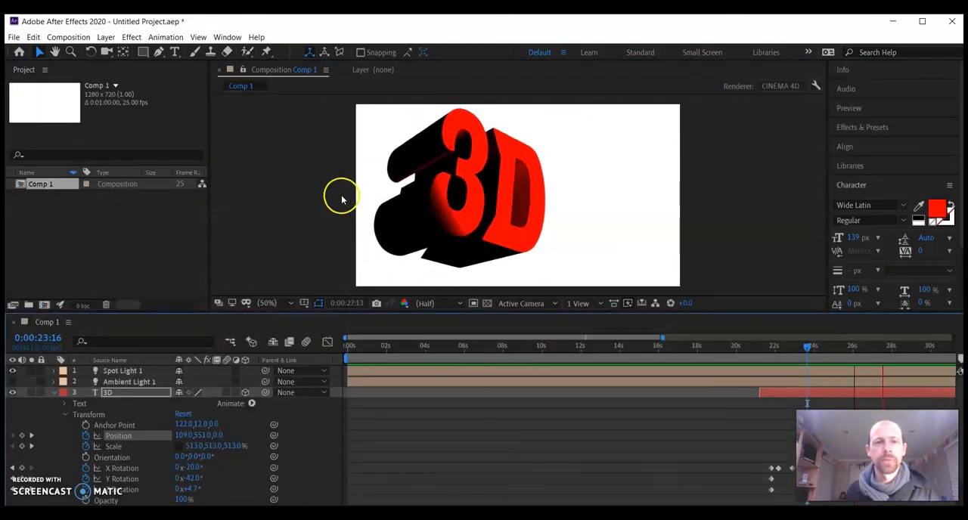
pyautogui.press('`')
pyautogui.press('`')
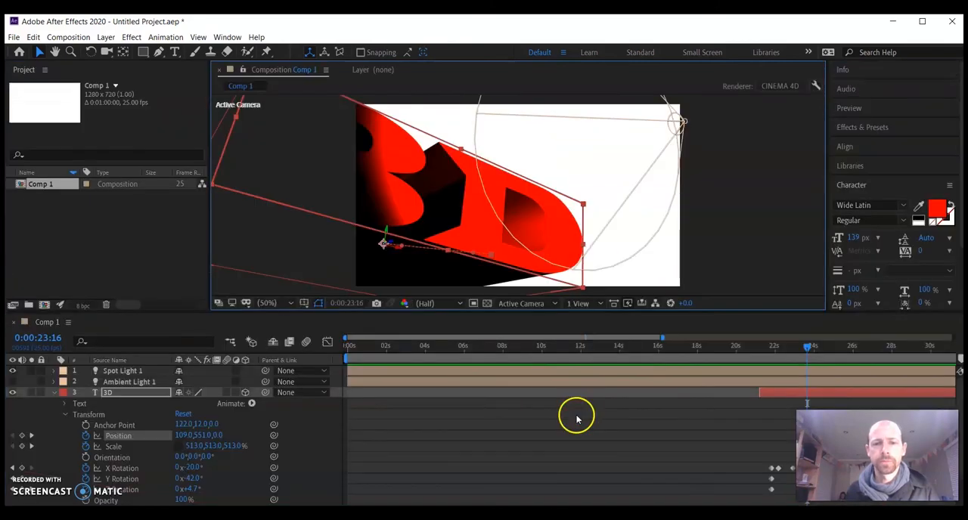
# Preview the 3D text animation from 0:00:20:15 in an enlarged composition view, then restore the standard layout
pyautogui.click(751, 347)
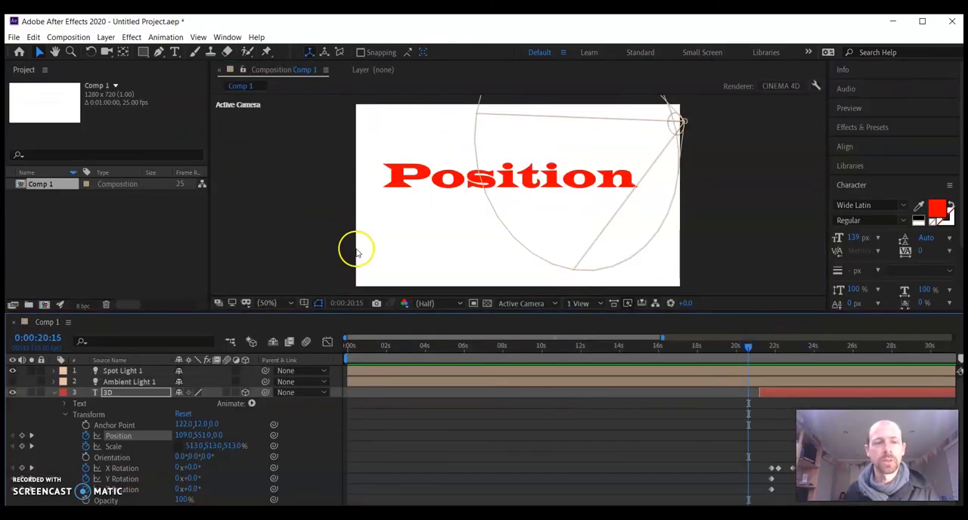
pyautogui.press('`')
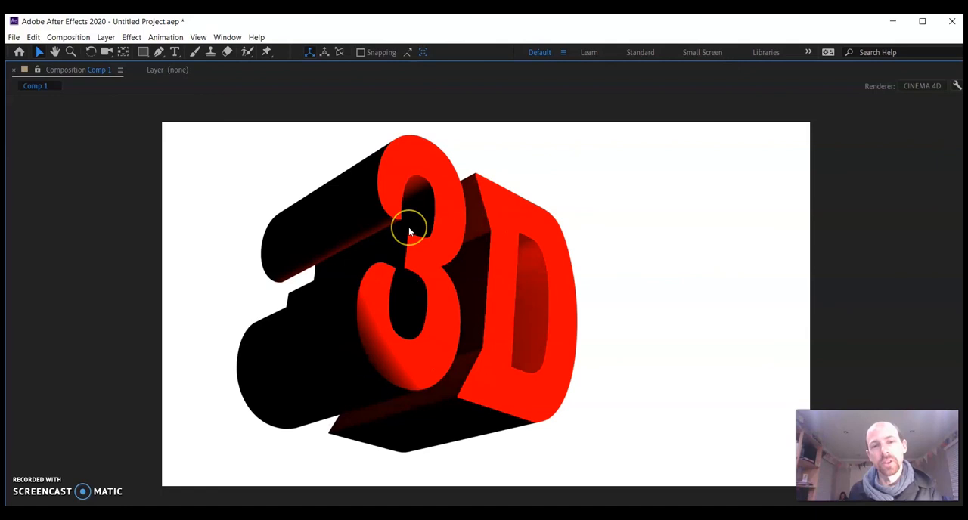
pyautogui.press('`')
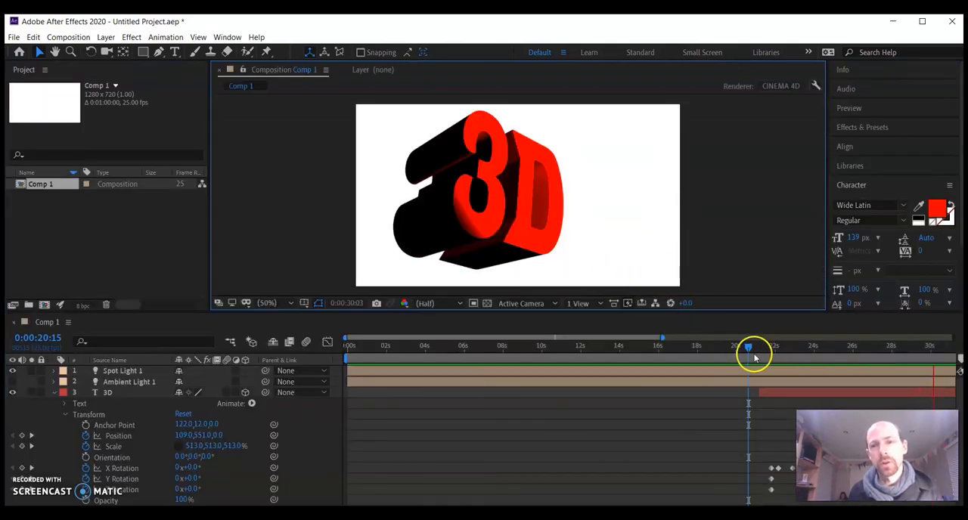
# Keyframe the 3D layer's X Rotation at 351° and Y Rotation at 2x+2.0° at 0:00:28:24
pyautogui.moveTo(748, 349); pyautogui.dragTo(604, 352)
pyautogui.click(458, 198)
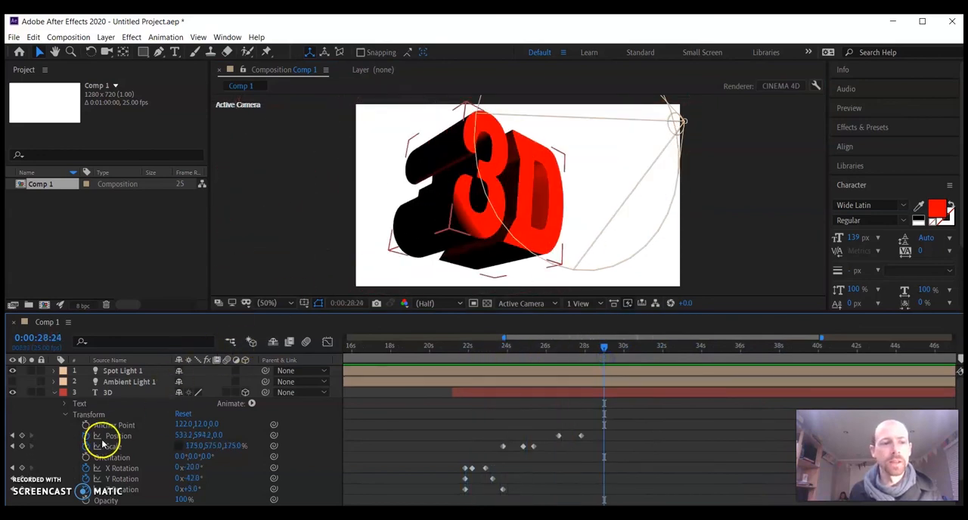
pyautogui.moveTo(195, 469); pyautogui.dragTo(670, 472)
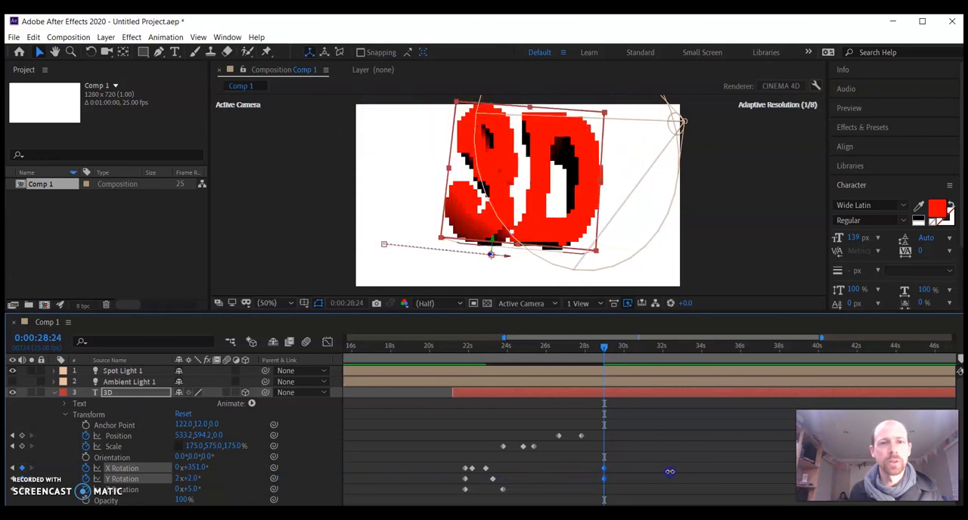
# With Scale proportions linked, keyframe the 3D layer's Scale at 143.9, 209.0, 63.6% and Position at 385.2, 594.2 at 0:00:28:24
pyautogui.moveTo(188, 446); pyautogui.dragTo(132, 448)
pyautogui.moveTo(46, 433); pyautogui.dragTo(31, 430)
pyautogui.moveTo(180, 437); pyautogui.dragTo(74, 417)
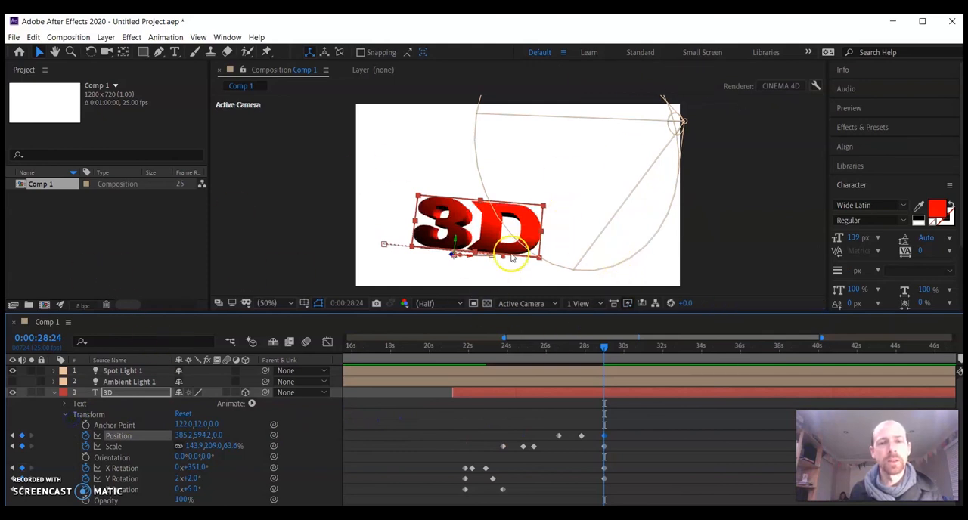
# Deselect the 3D layer and inspect the text in an enlarged composition view, then restore the standard layout
pyautogui.click(319, 169)
pyautogui.press('`')
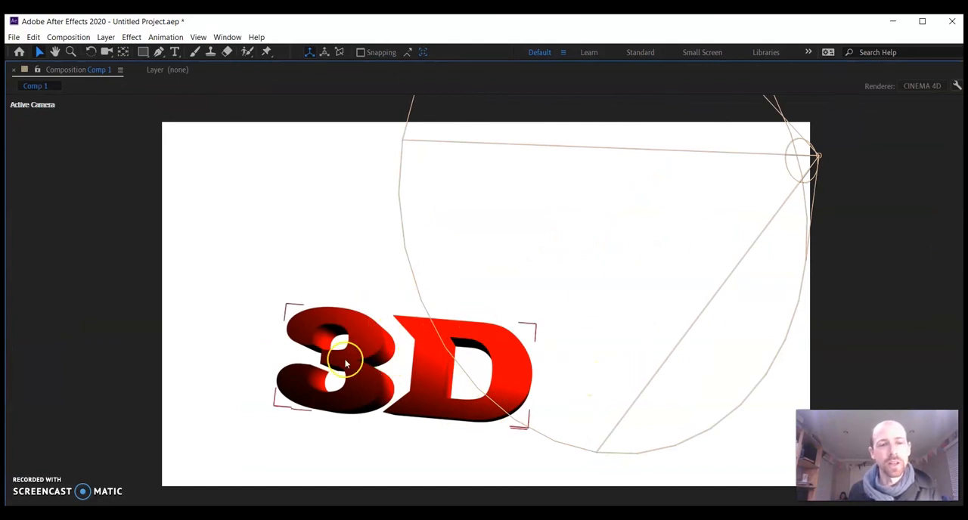
pyautogui.press('`')
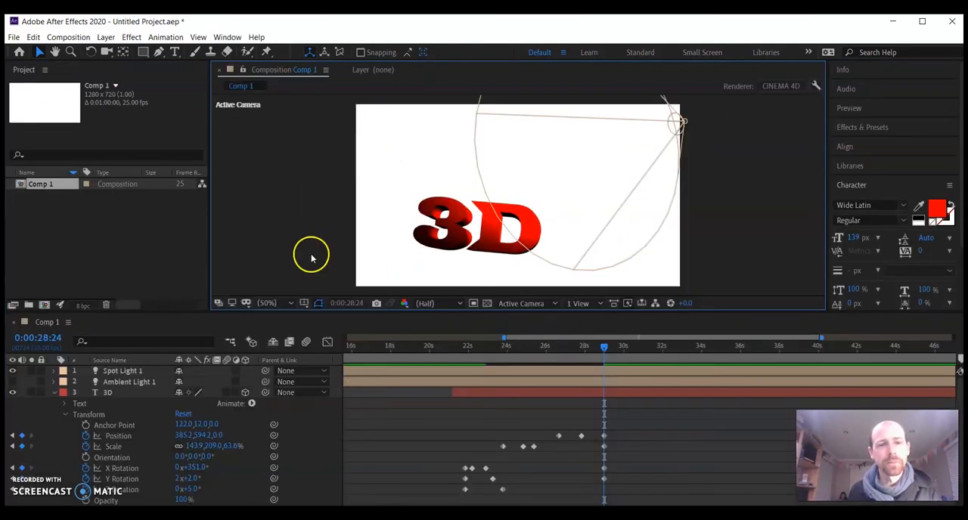
# Set the light color of Spot Light 1 to bright red in its Light Options
pyautogui.click(55, 372)
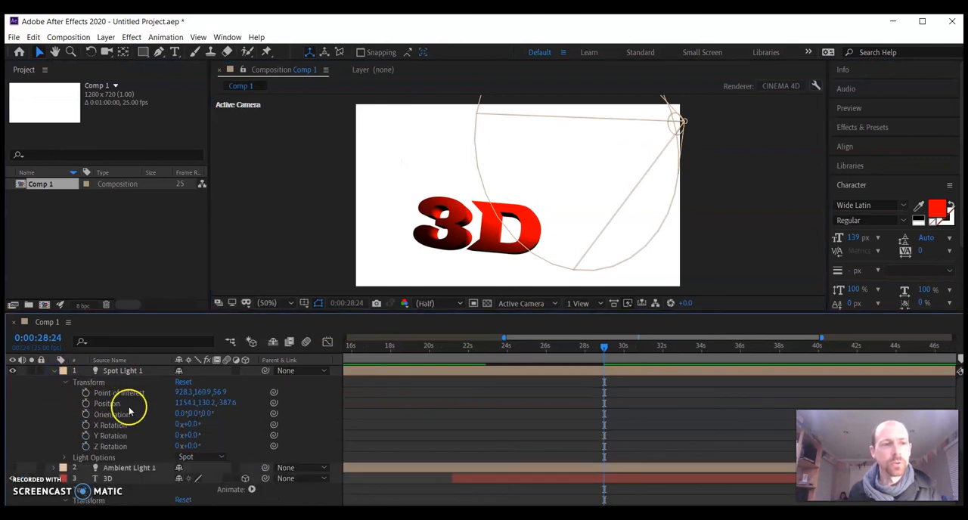
pyautogui.click(63, 383)
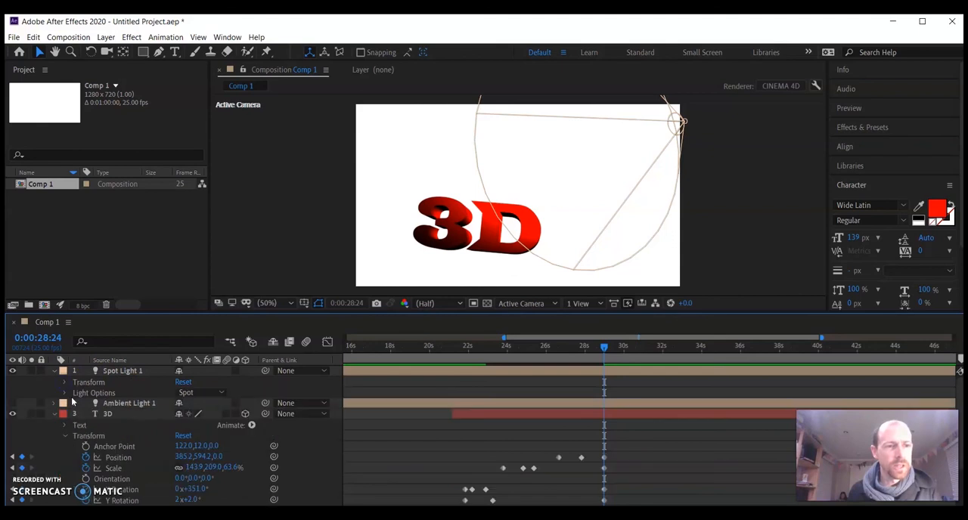
pyautogui.click(65, 394)
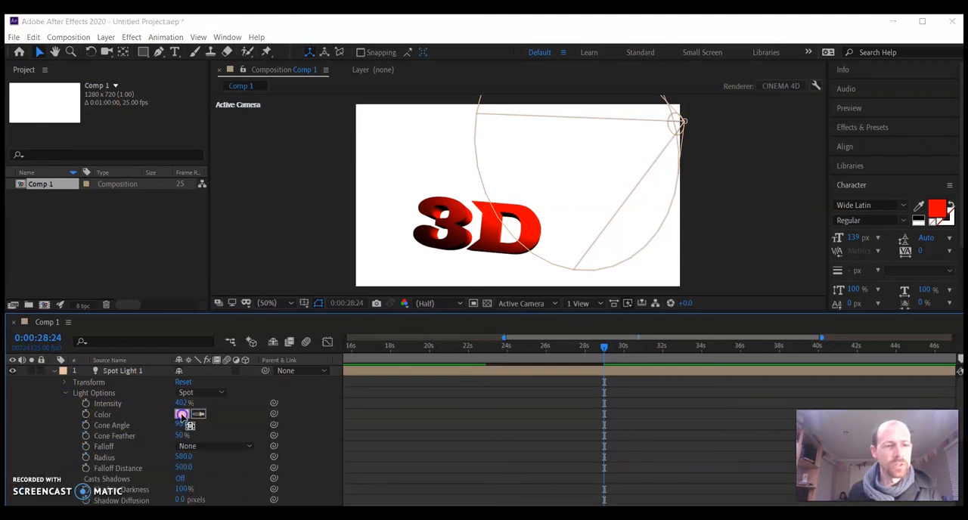
pyautogui.click(182, 415)
pyautogui.moveTo(447, 309); pyautogui.dragTo(487, 291)
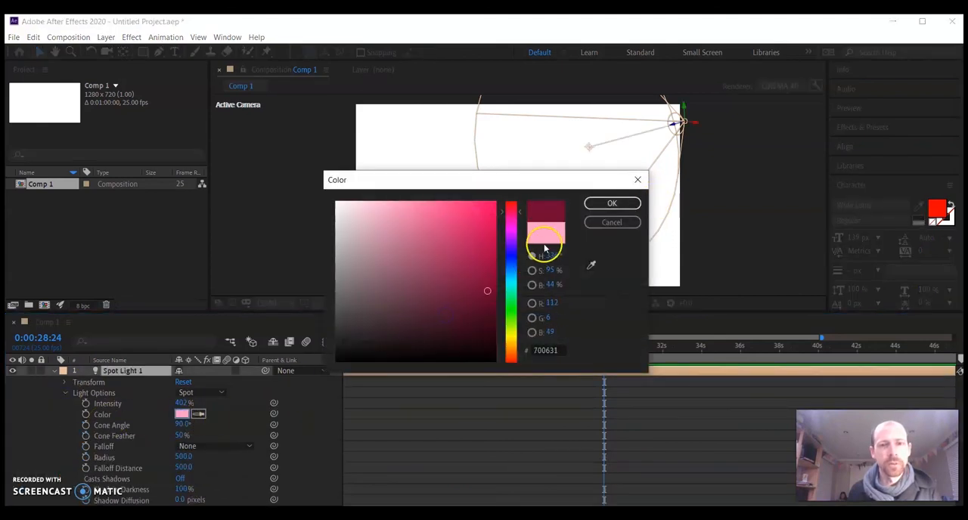
pyautogui.moveTo(520, 239); pyautogui.dragTo(519, 185)
pyautogui.moveTo(446, 230); pyautogui.dragTo(565, 177)
pyautogui.click(611, 206)
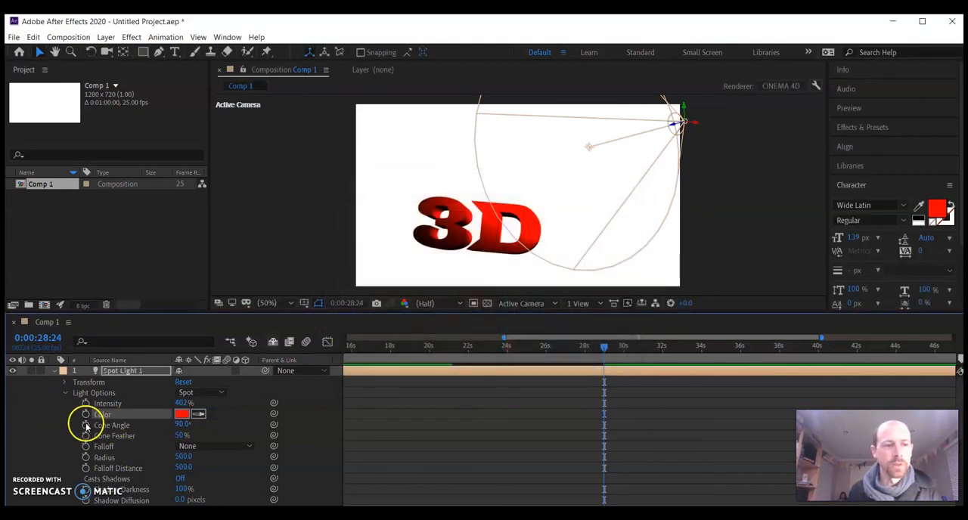
# Add a Cone Angle keyframe to Spot Light 1 at 0:00:28:24 and set its Shadow Darkness to 315%
pyautogui.click(86, 426)
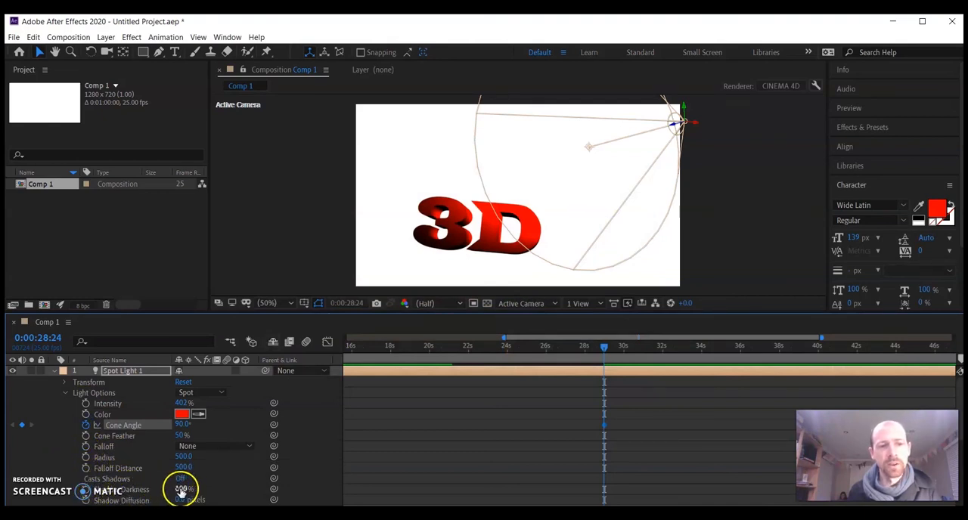
pyautogui.moveTo(182, 490); pyautogui.dragTo(141, 490)
pyautogui.moveTo(272, 498)
pyautogui.mouseDown()
pyautogui.moveTo(177, 488)
pyautogui.moveTo(221, 487)
pyautogui.mouseUp()
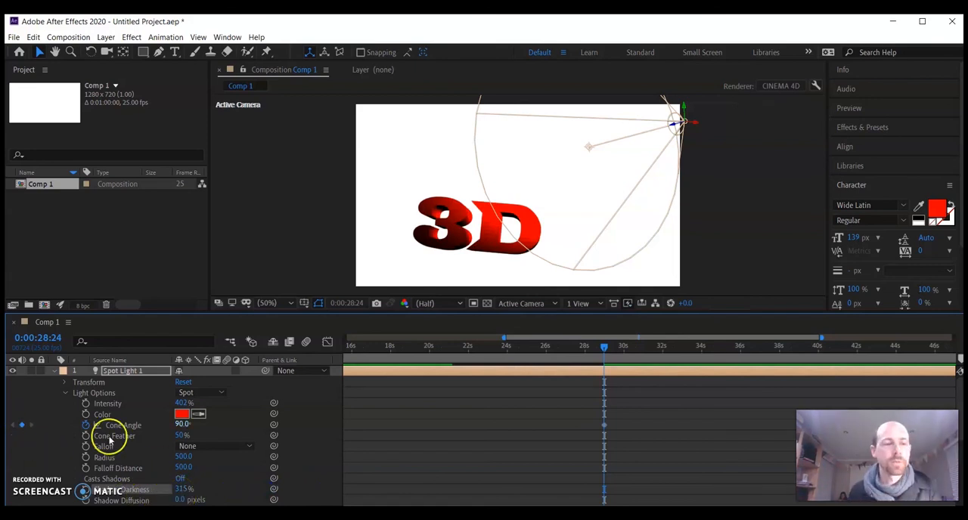
# Scrub back and forth through the 3D animation, ending at 0:00:30:17, to review the text and lighting
pyautogui.moveTo(604, 350); pyautogui.dragTo(451, 362)
pyautogui.moveTo(417, 366); pyautogui.dragTo(637, 366)
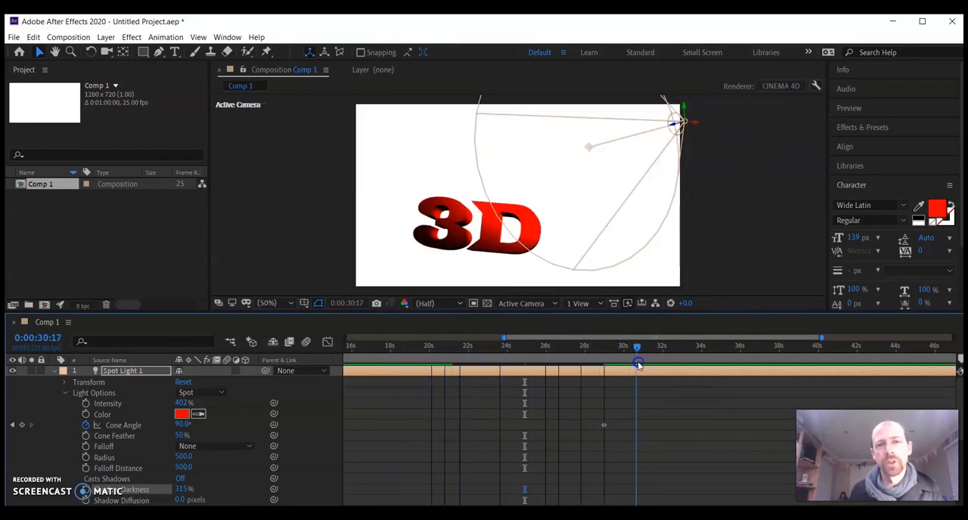